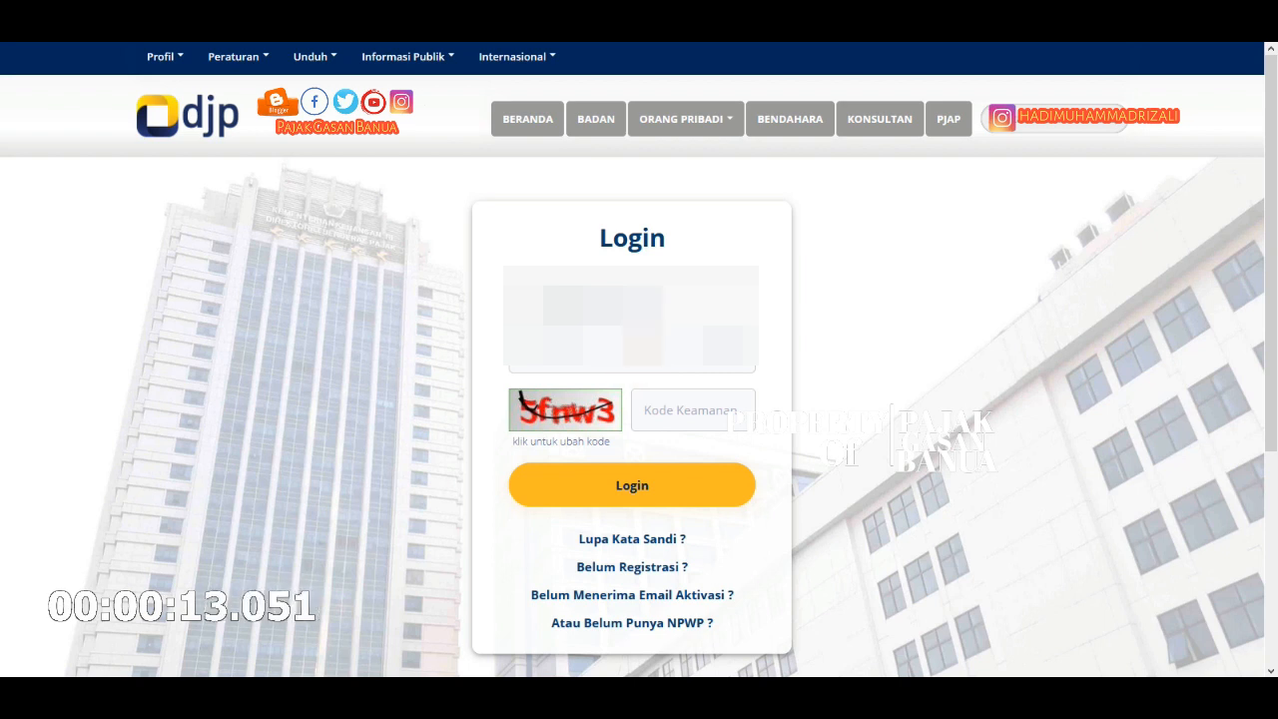
# Try to log in with a saved NPWP and password, entering the displayed captcha code.
pyautogui.click(631, 349)
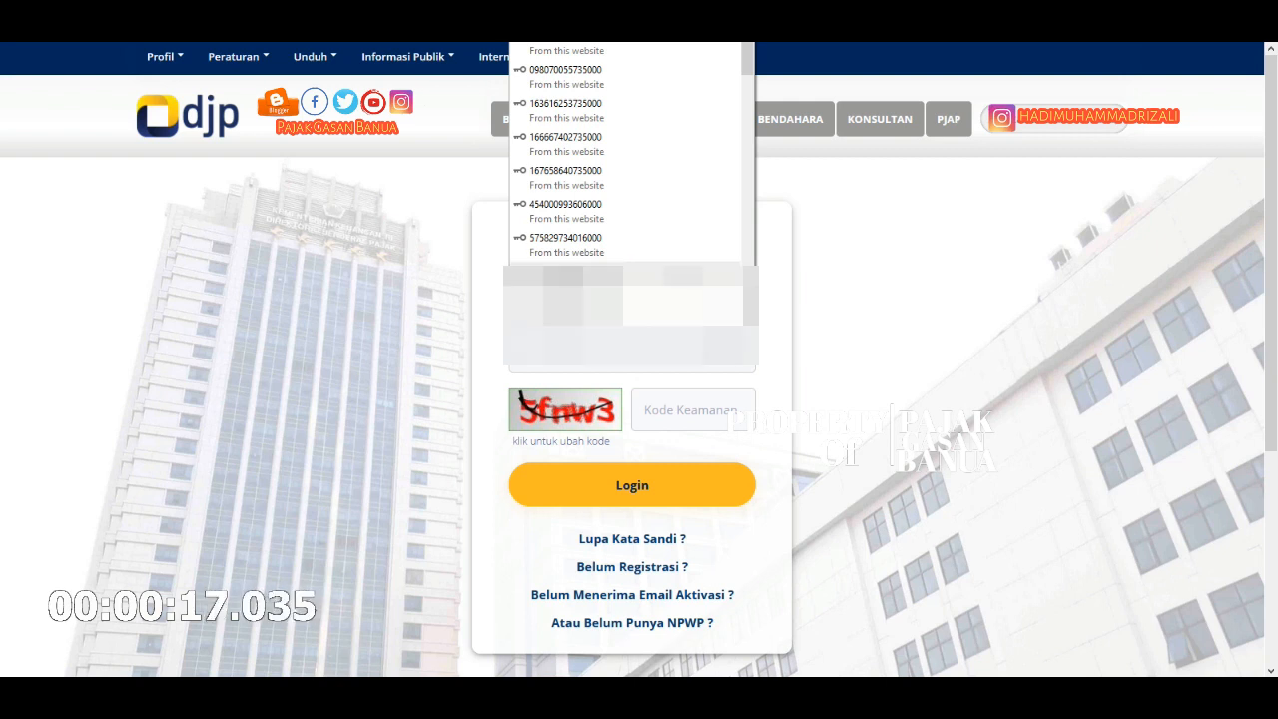
pyautogui.click(673, 251)
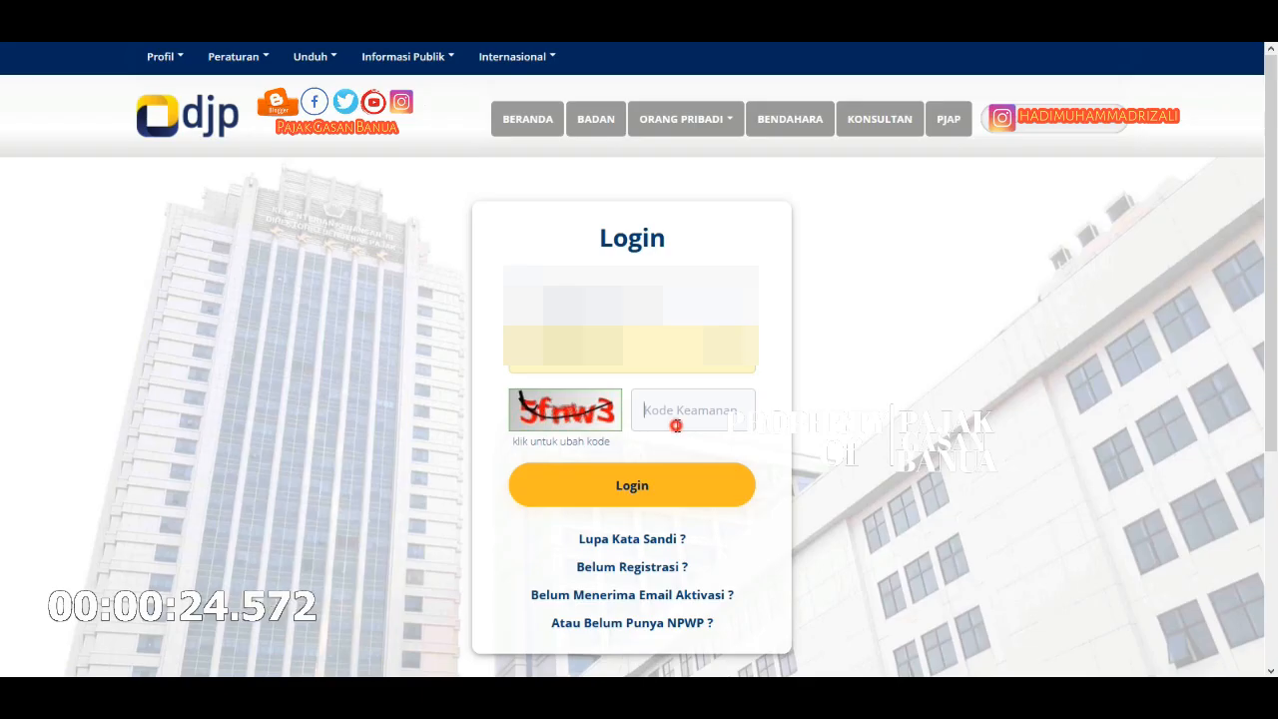
pyautogui.click(677, 426)
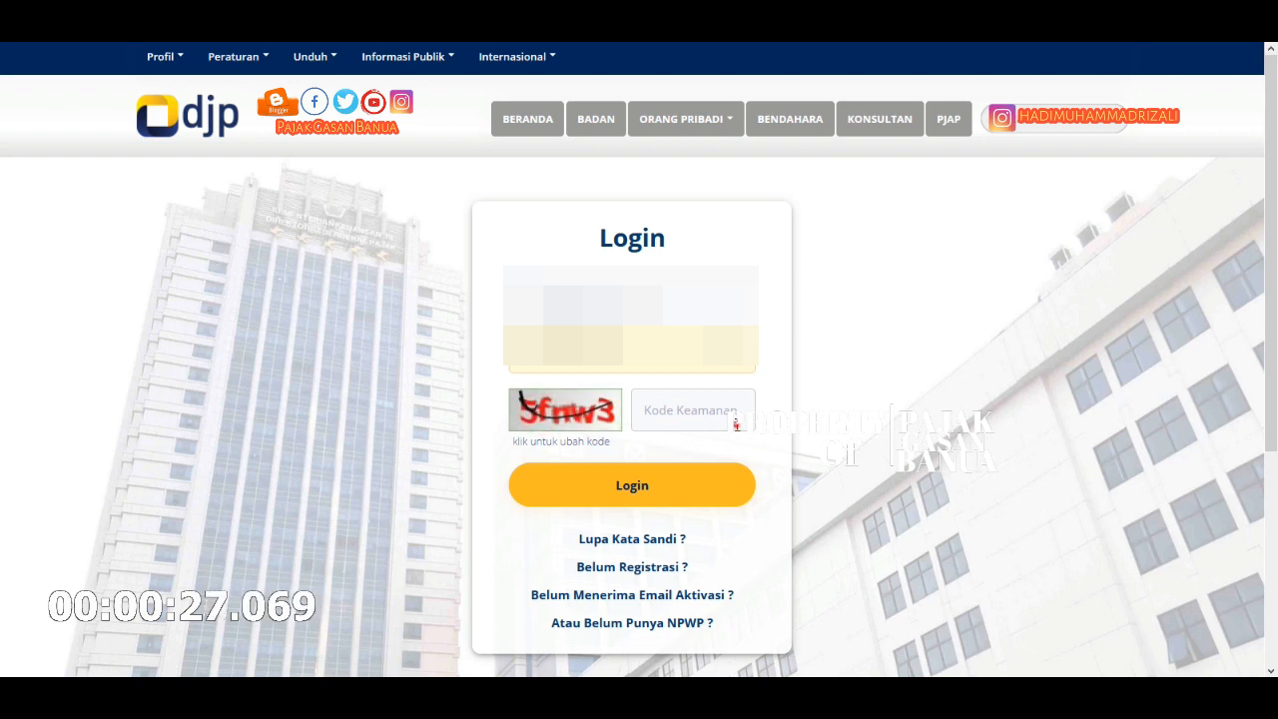
pyautogui.click(736, 424)
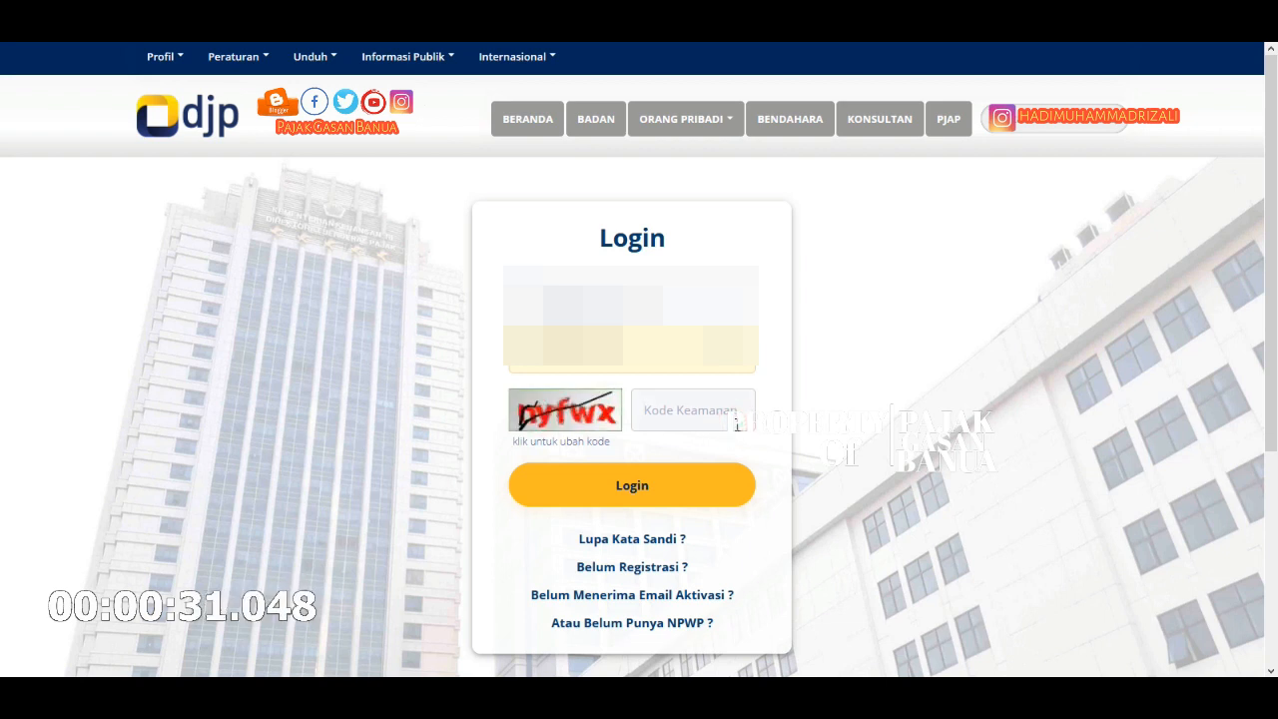
pyautogui.write('ny')
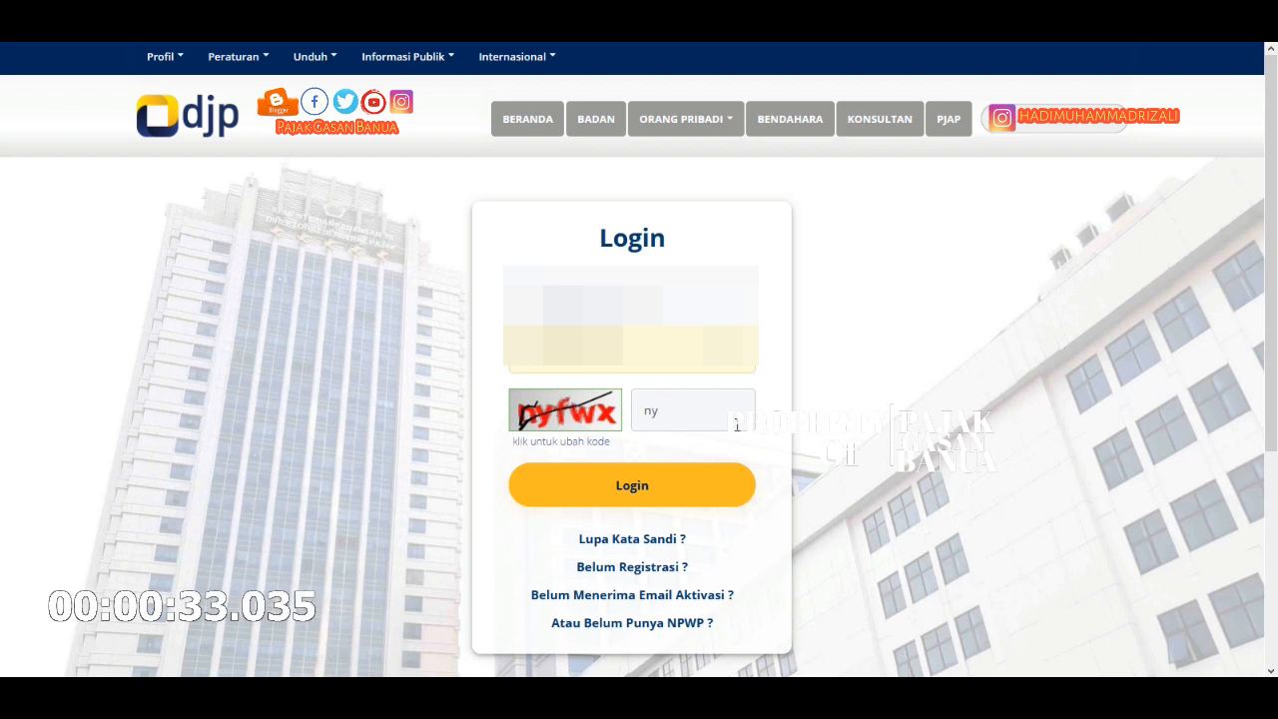
pyautogui.write('fwx')
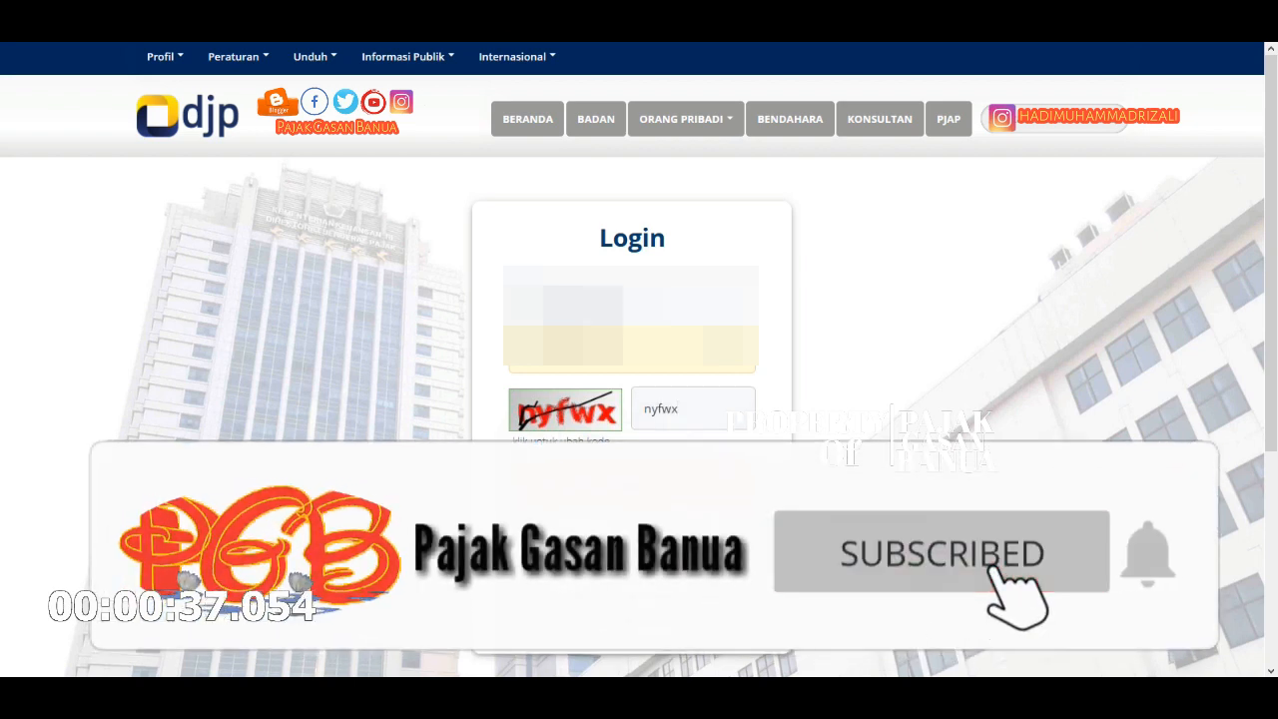
pyautogui.press('Return')
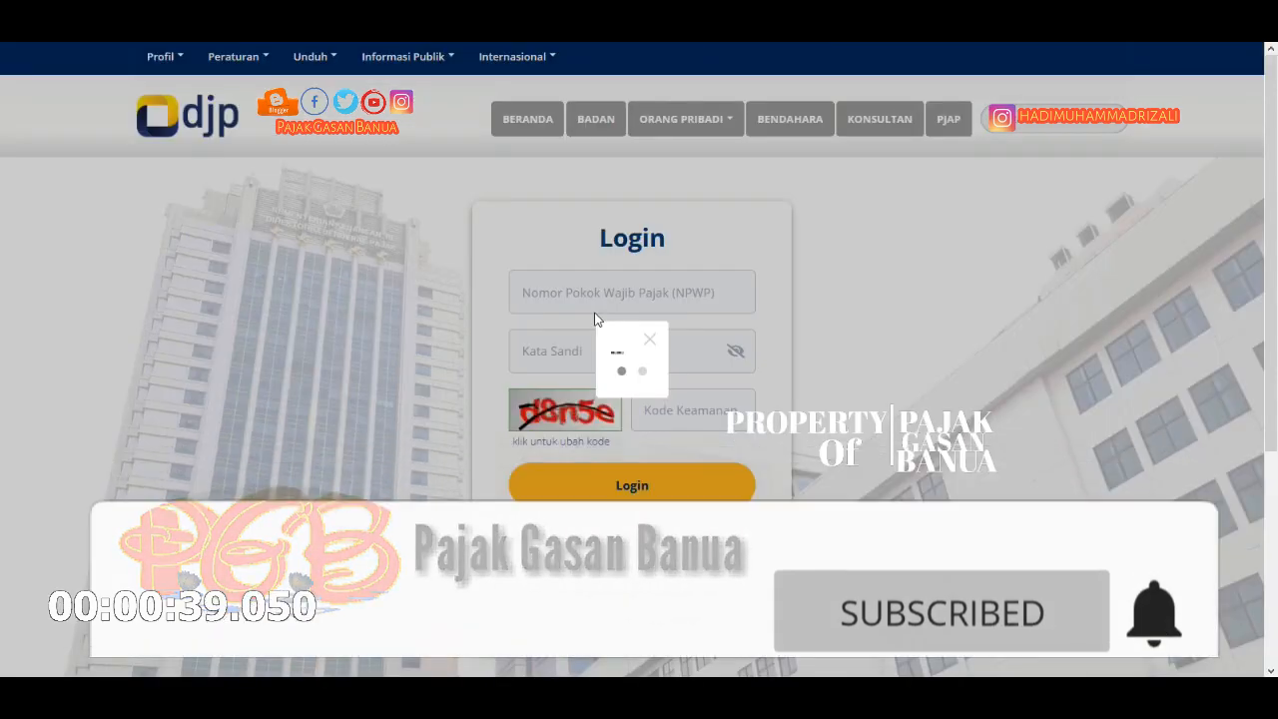
# Dismiss the pop-up and retry the login with the saved credentials and the new captcha code.
pyautogui.click(651, 339)
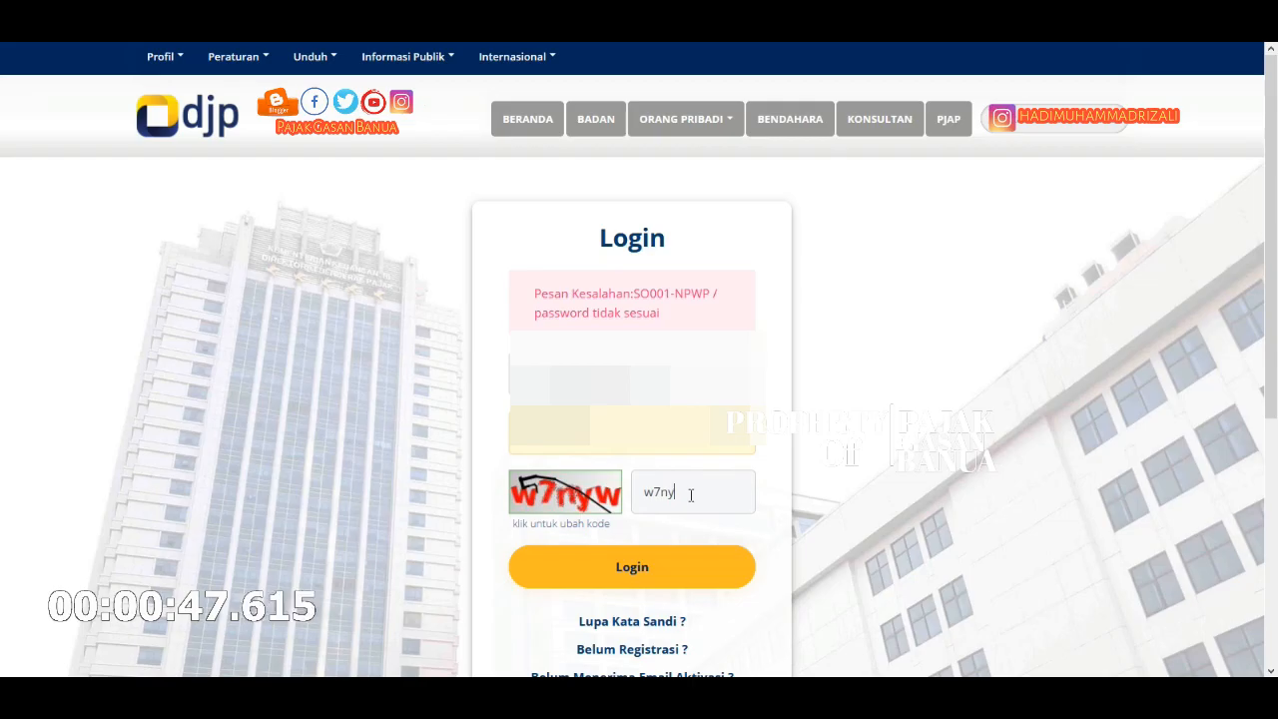
pyautogui.write('w7nyw')
pyautogui.click(689, 577)
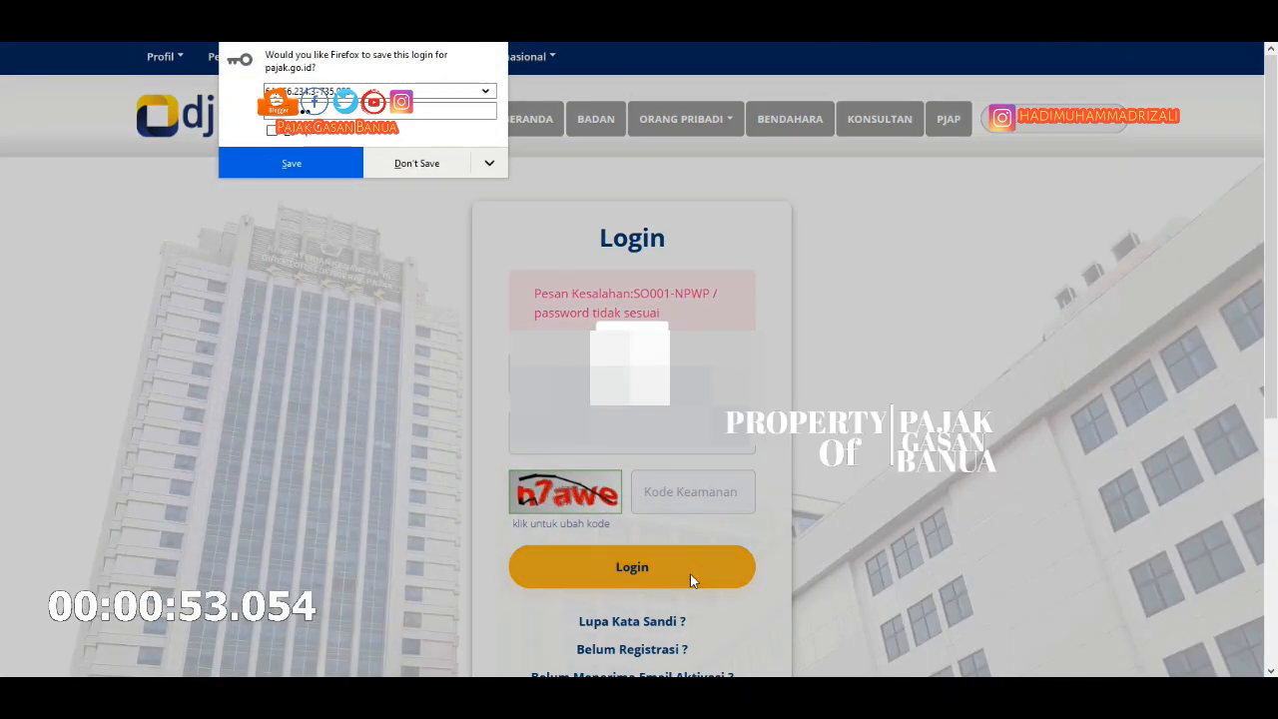
# Log in with another saved NPWP and password plus the captcha code, and decline saving the login.
pyautogui.click(681, 377)
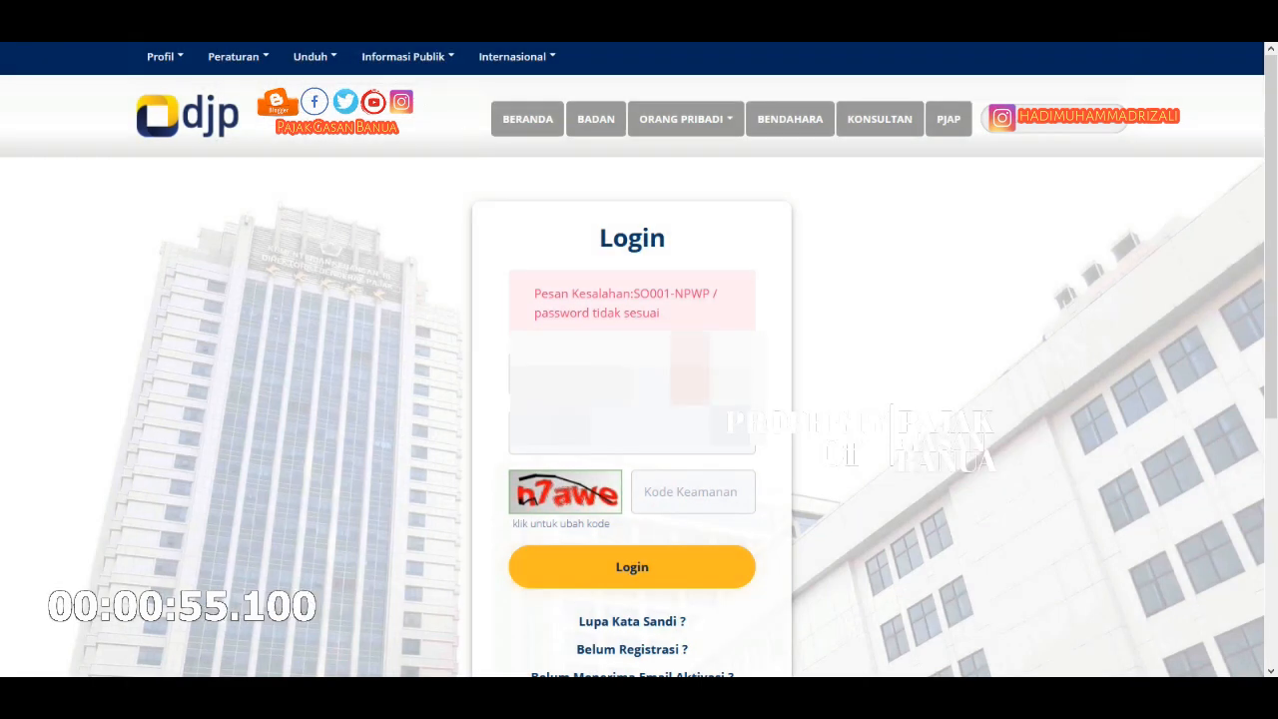
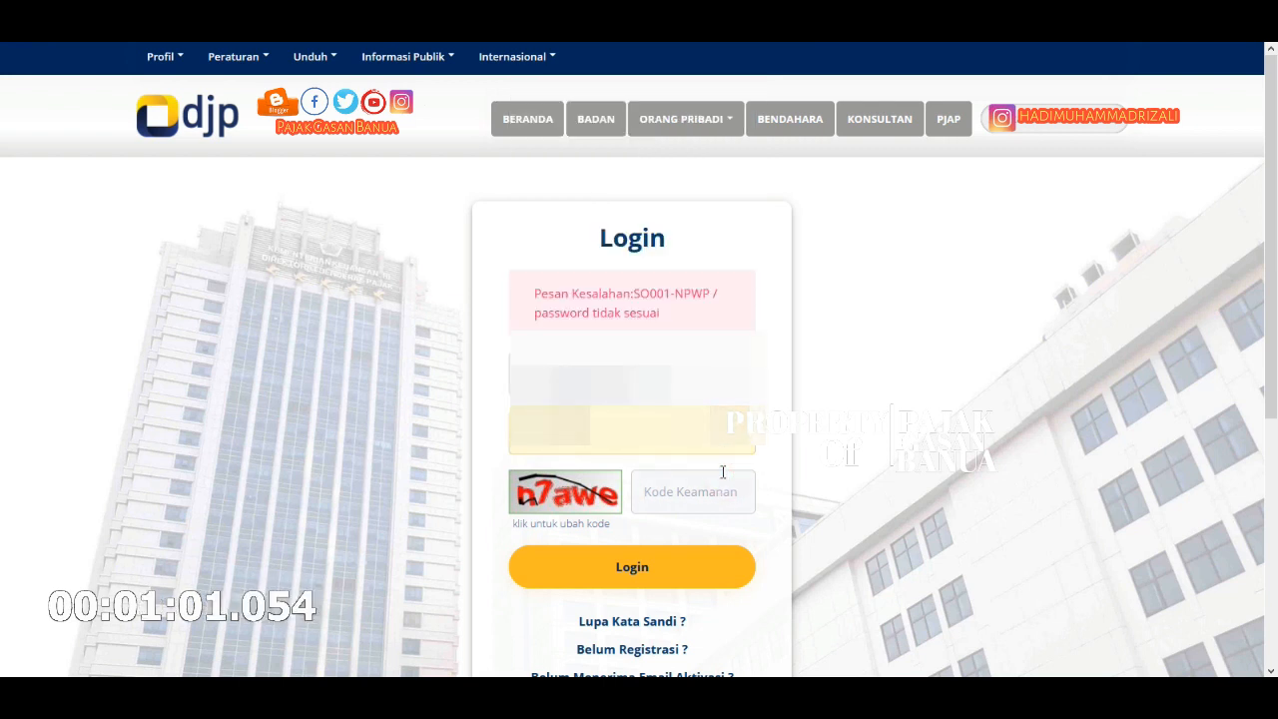
pyautogui.click(723, 474)
pyautogui.write('n7awe')
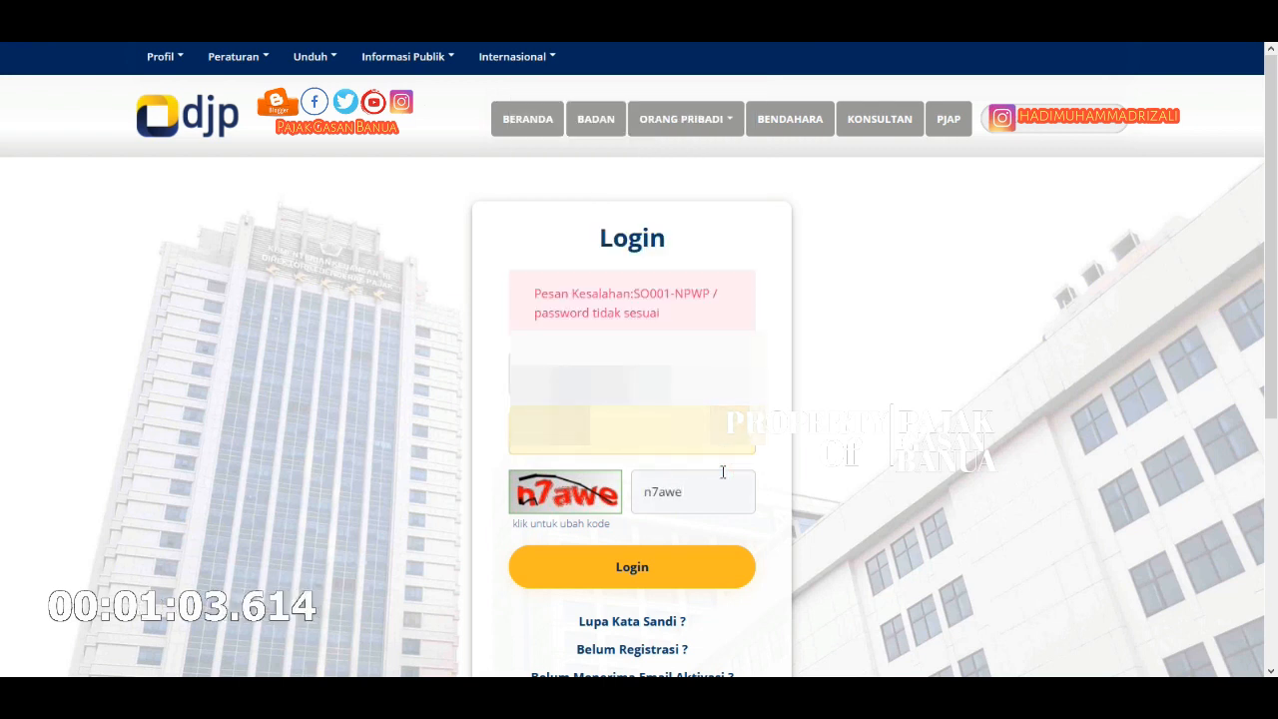
pyautogui.click(669, 583)
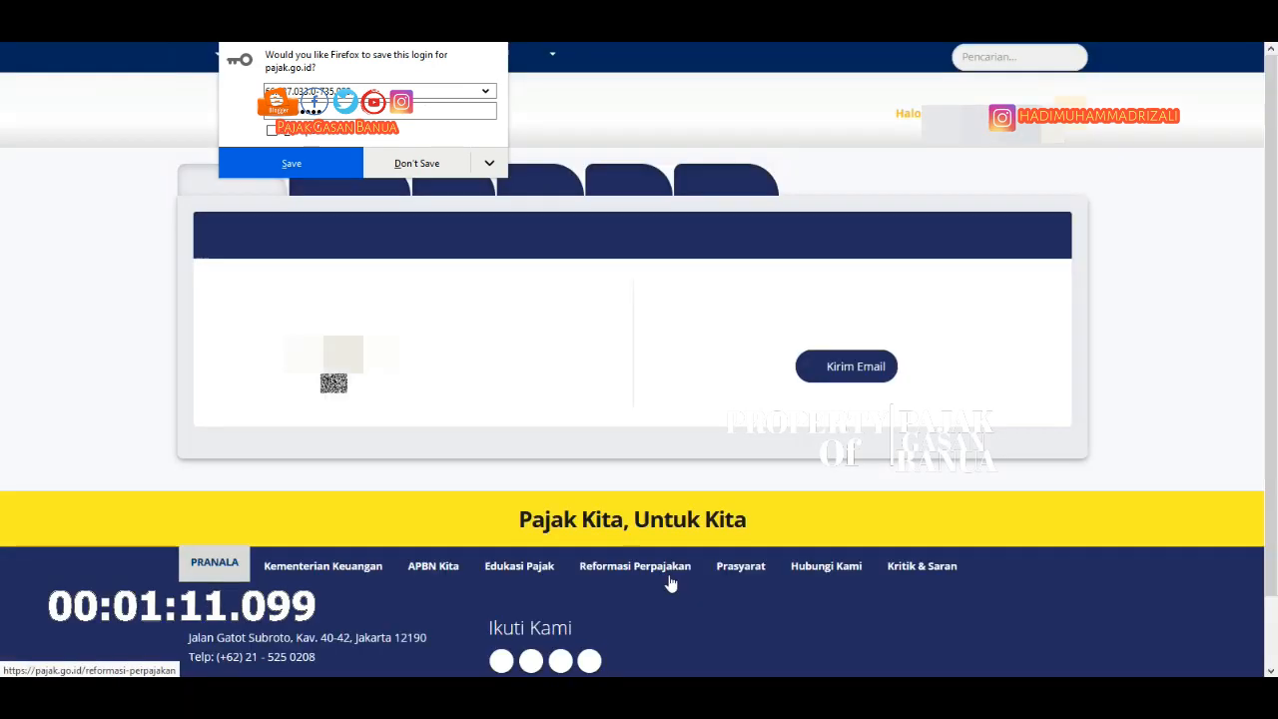
pyautogui.click(420, 164)
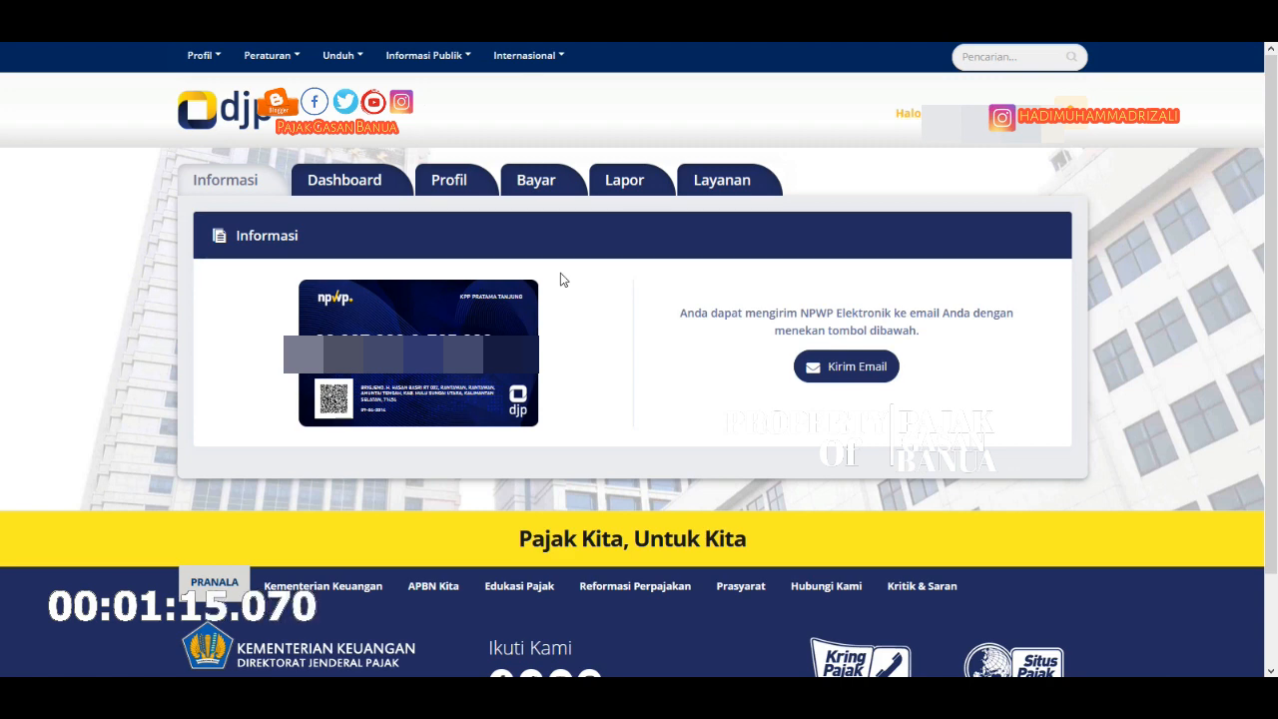
# Go to the Lapor section and open e-Form PDF (Versi Baru).
pyautogui.click(617, 196)
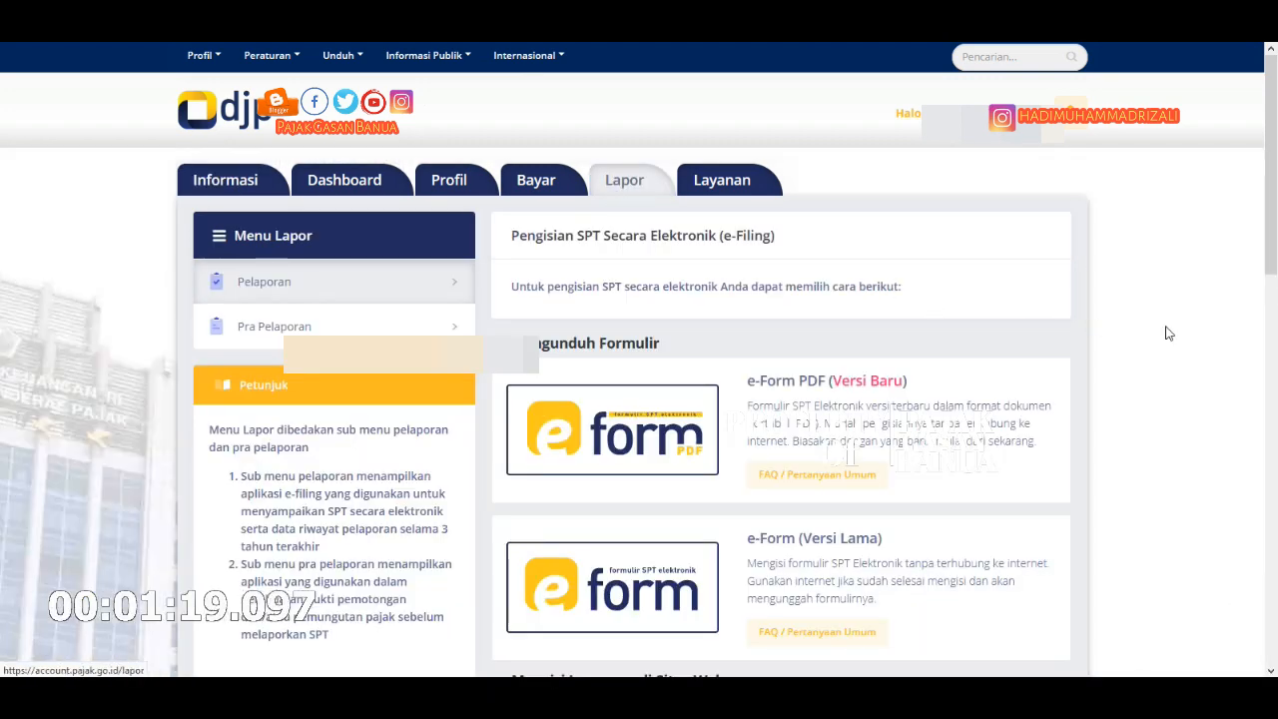
pyautogui.moveTo(1277, 236); pyautogui.dragTo(1275, 349)
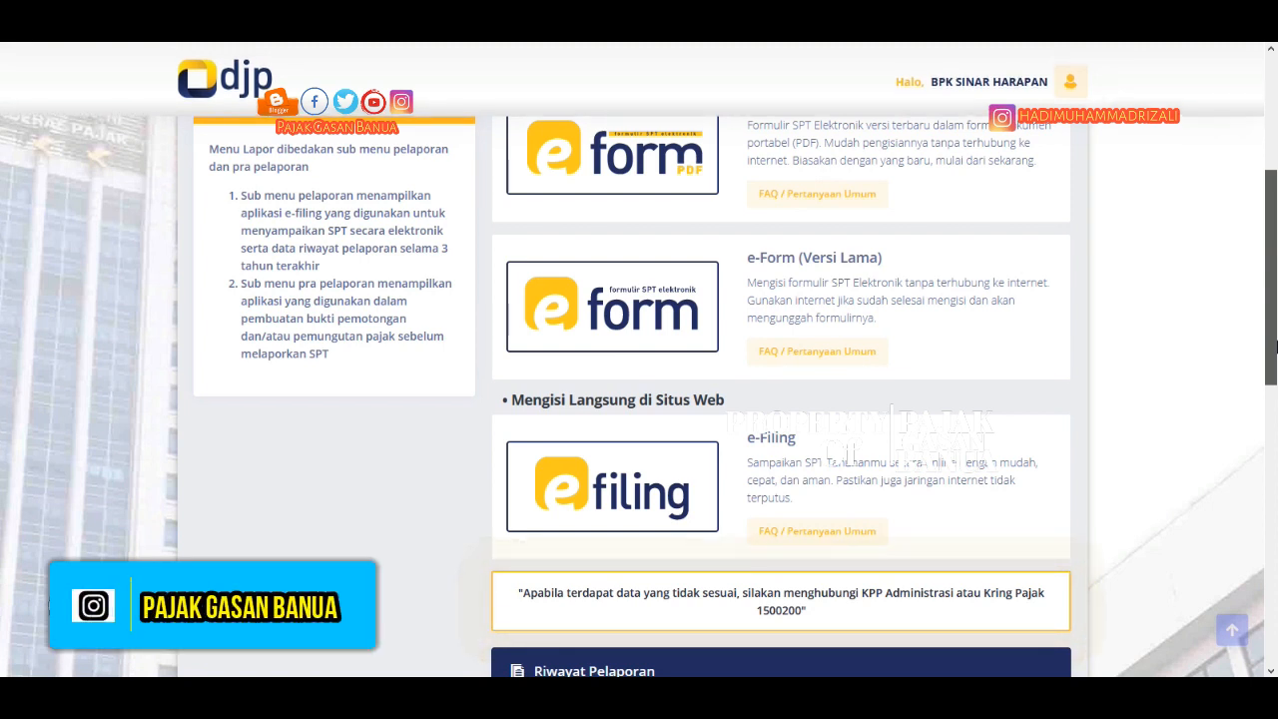
pyautogui.moveTo(1275, 346); pyautogui.dragTo(1276, 307)
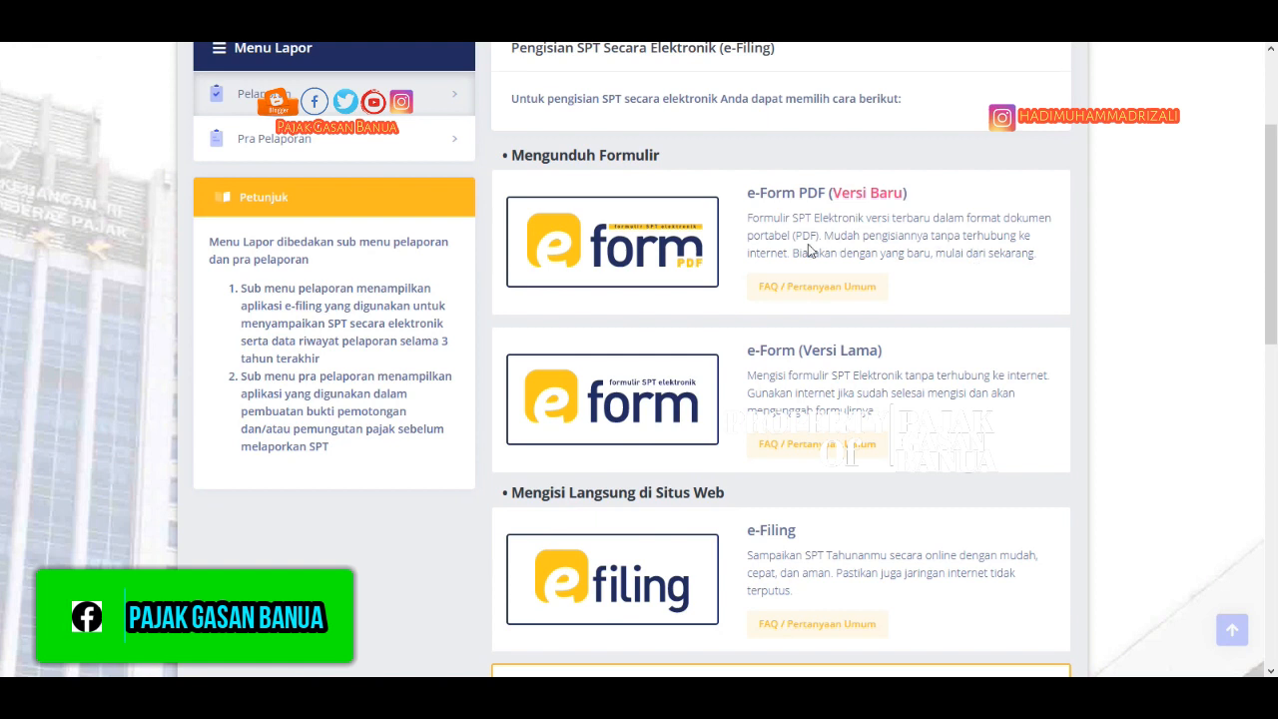
pyautogui.click(684, 232)
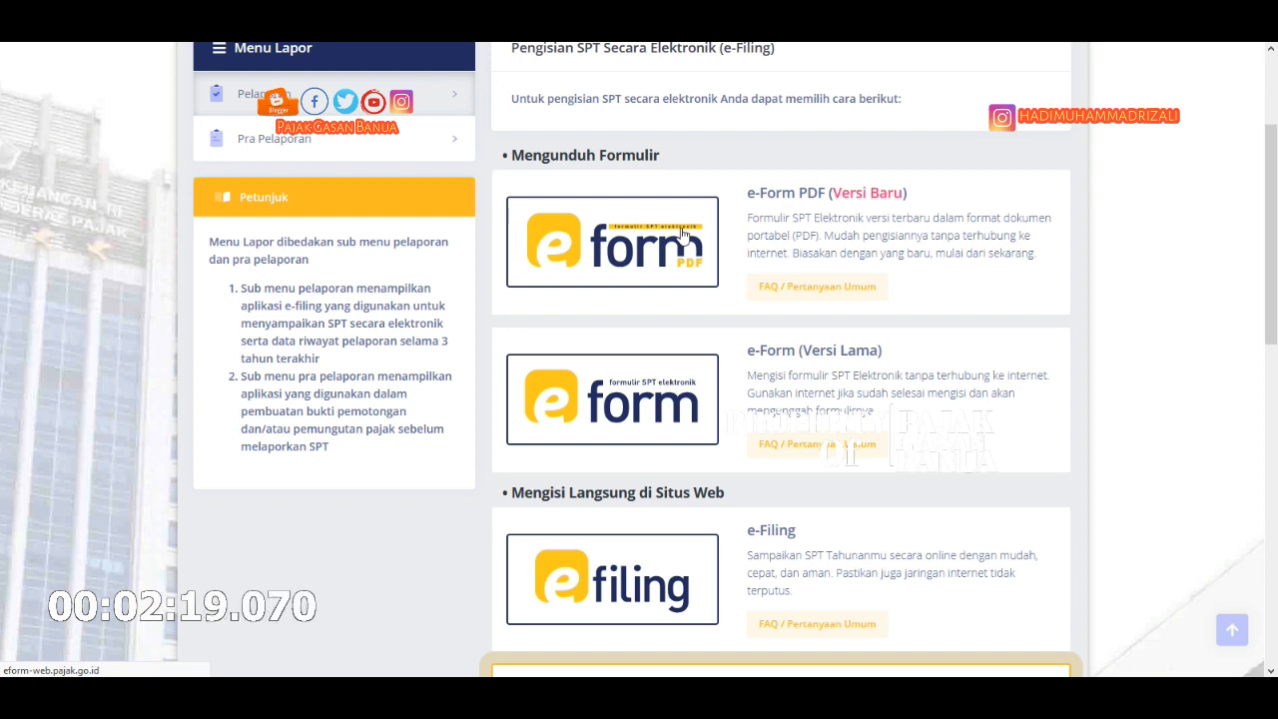
pyautogui.click(683, 235)
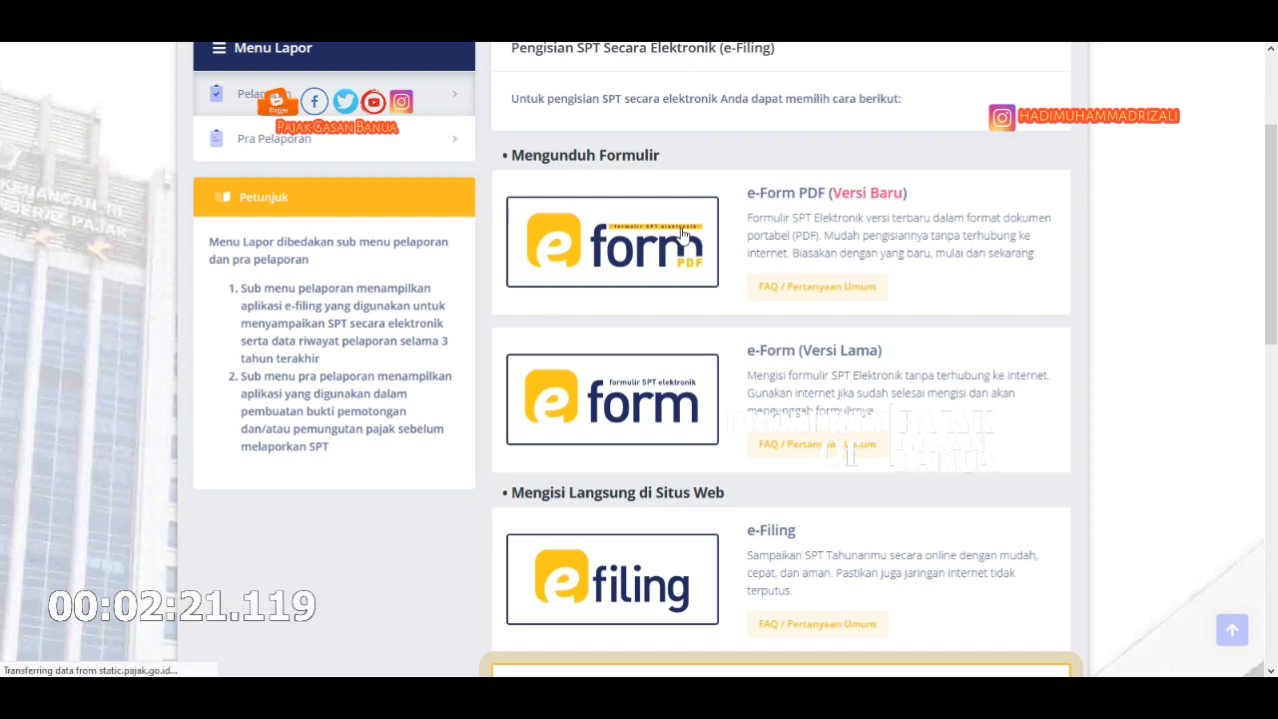
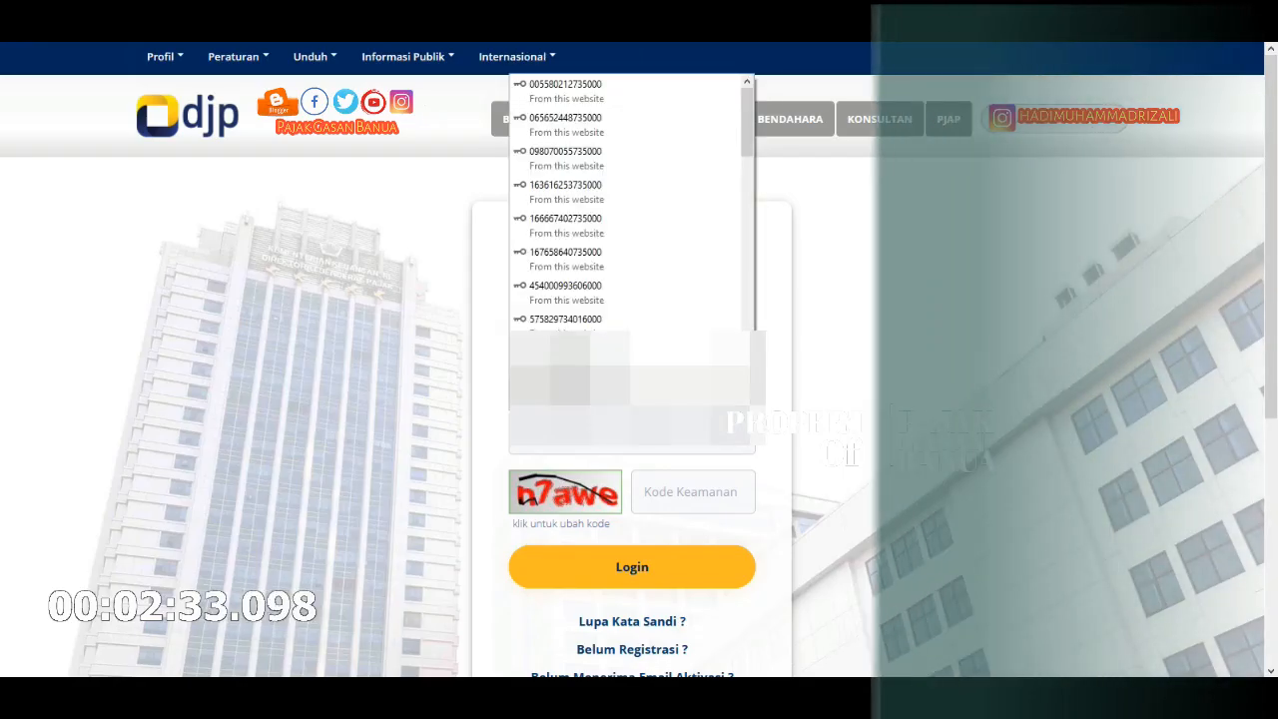
# Log in to the tax account with the saved NPWP, password and captcha code, without storing the login in the browser.
pyautogui.click(629, 357)
pyautogui.click(724, 476)
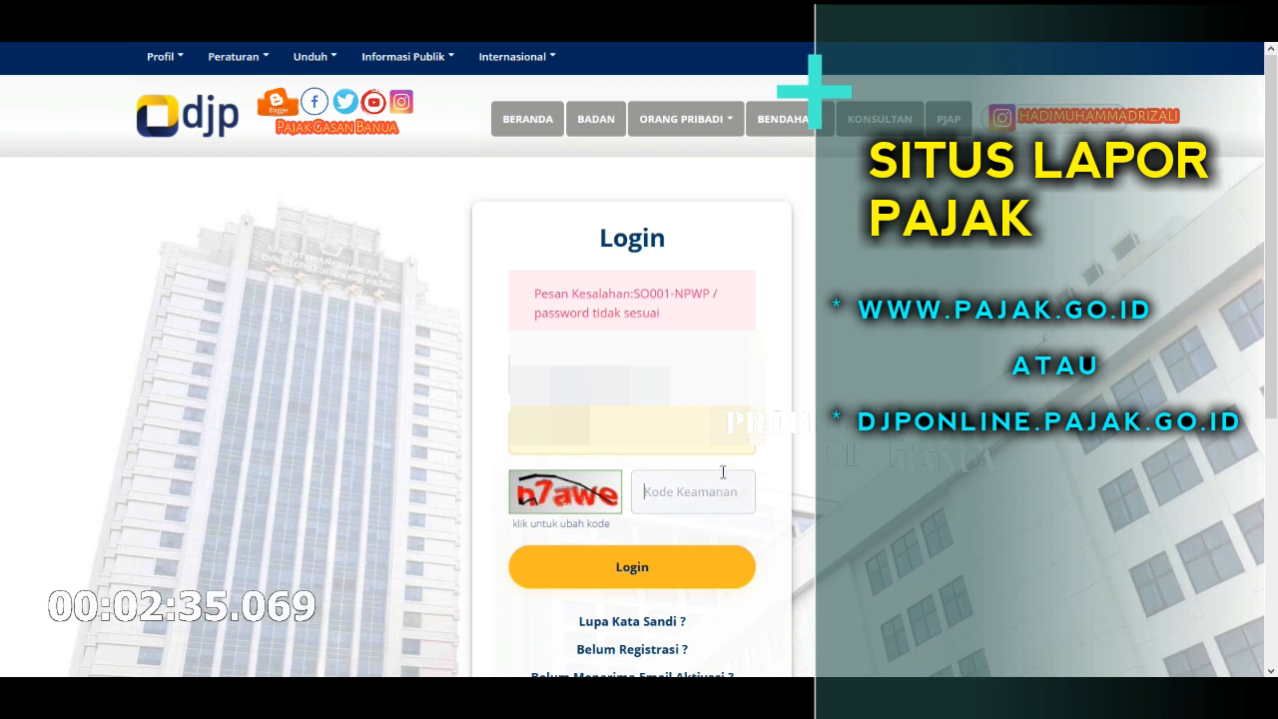
pyautogui.write('n7')
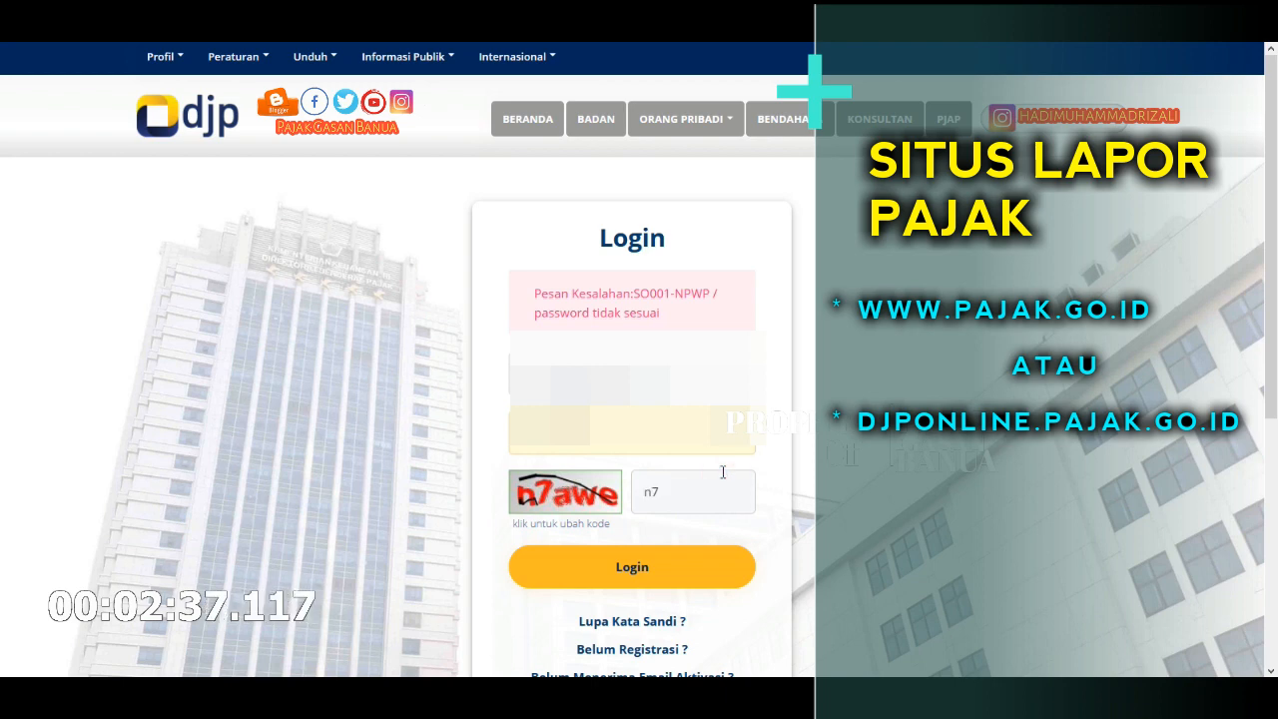
pyautogui.write('awe')
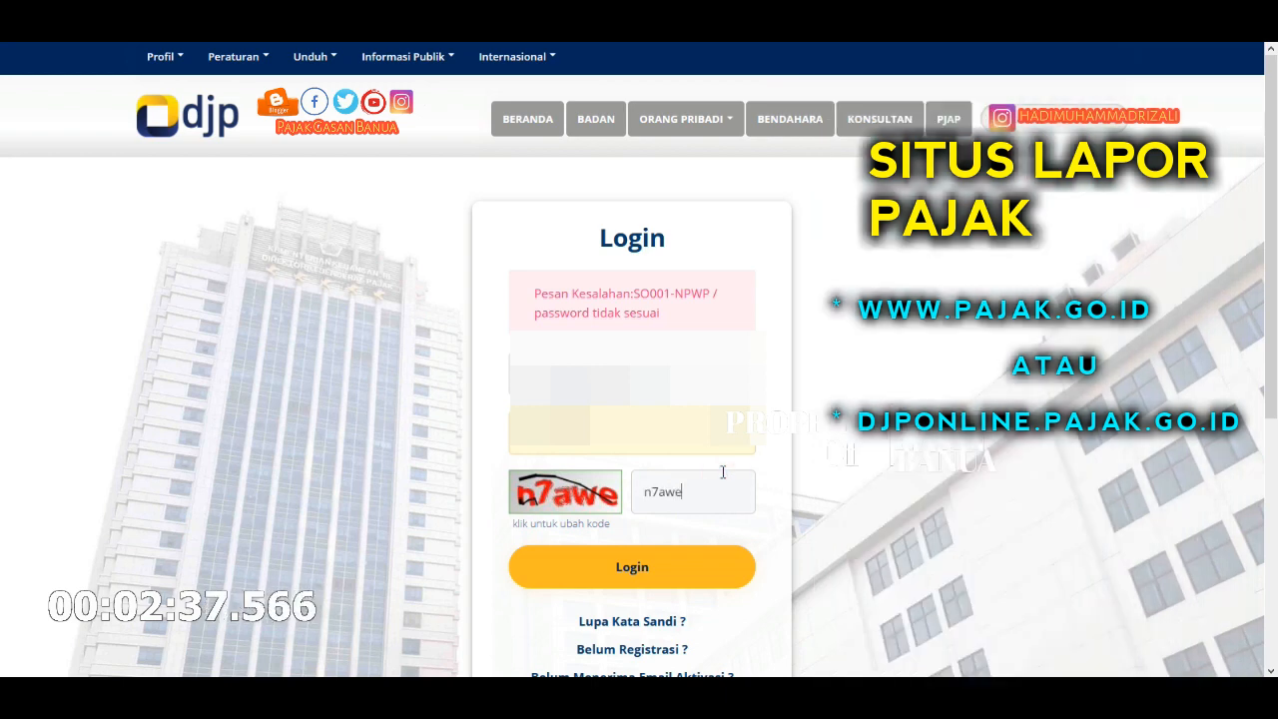
pyautogui.click(670, 582)
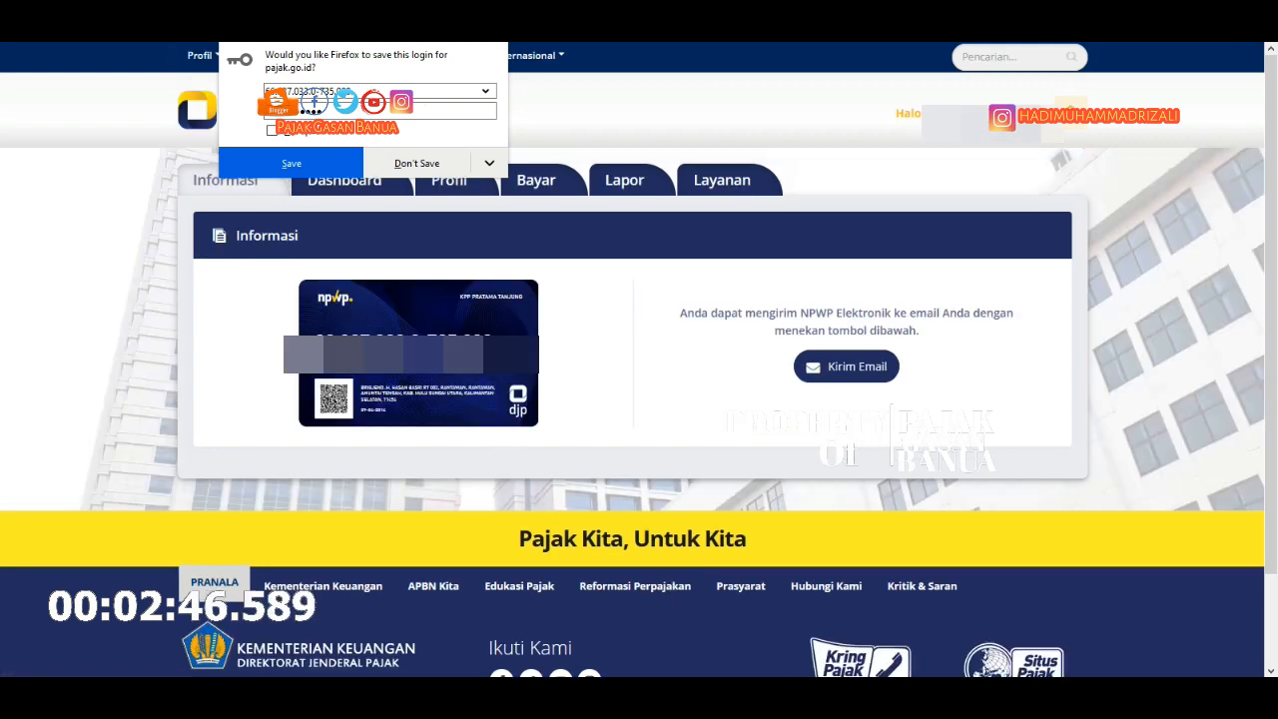
pyautogui.click(414, 163)
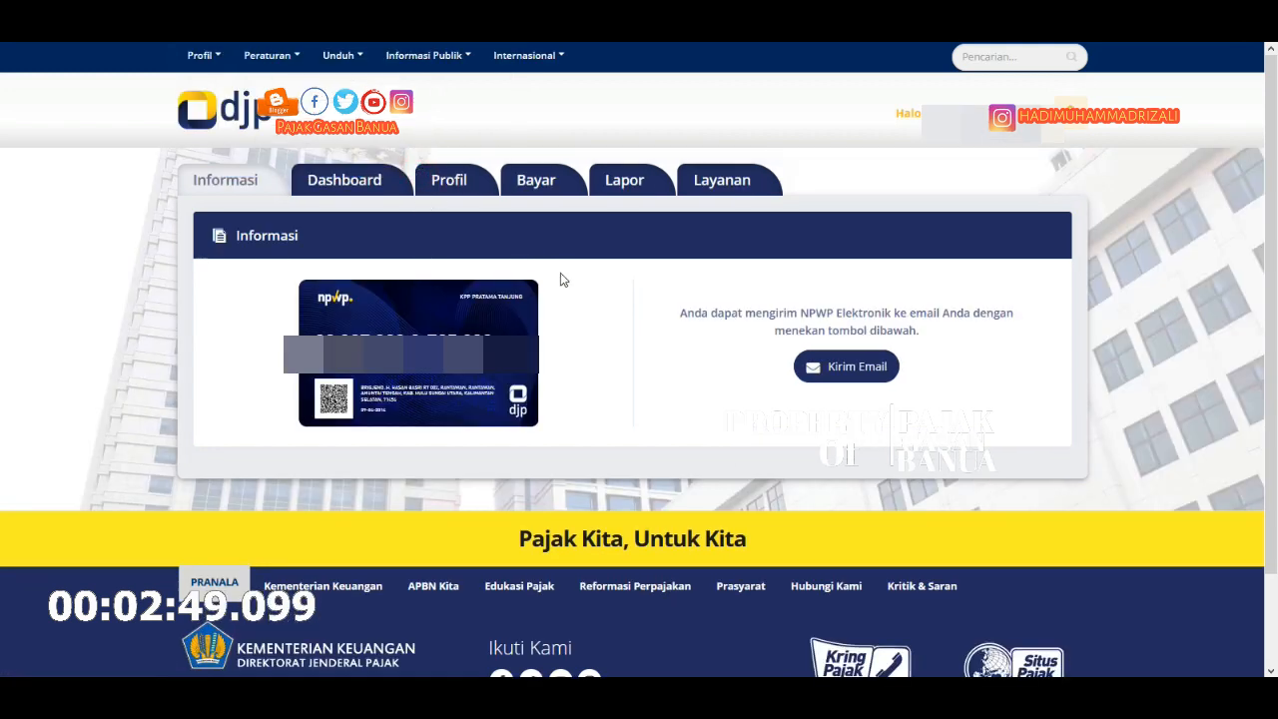
# Open the Lapor section and bring up the e-Form PDF (Versi Baru) option among the electronic SPT filing methods.
pyautogui.click(617, 196)
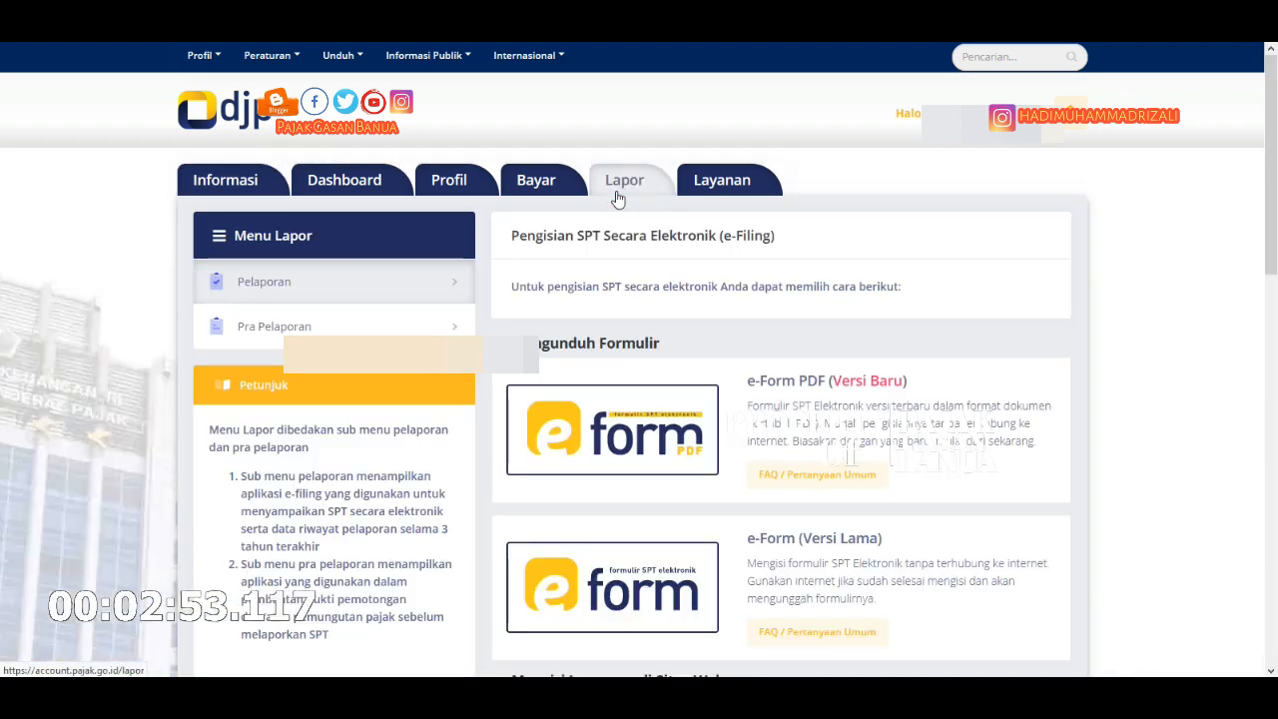
pyautogui.scroll(-1, 848, 451)
pyautogui.scroll(-5, 1275, 268)
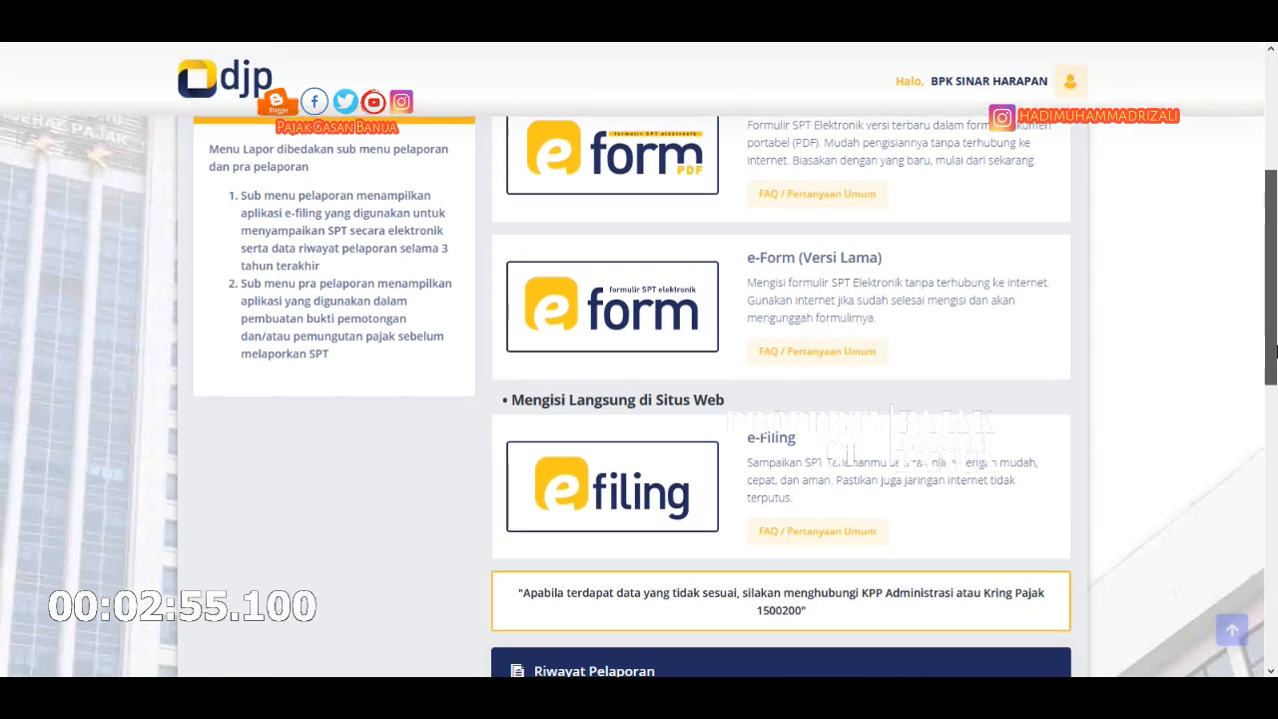
pyautogui.scroll(1, 1276, 319)
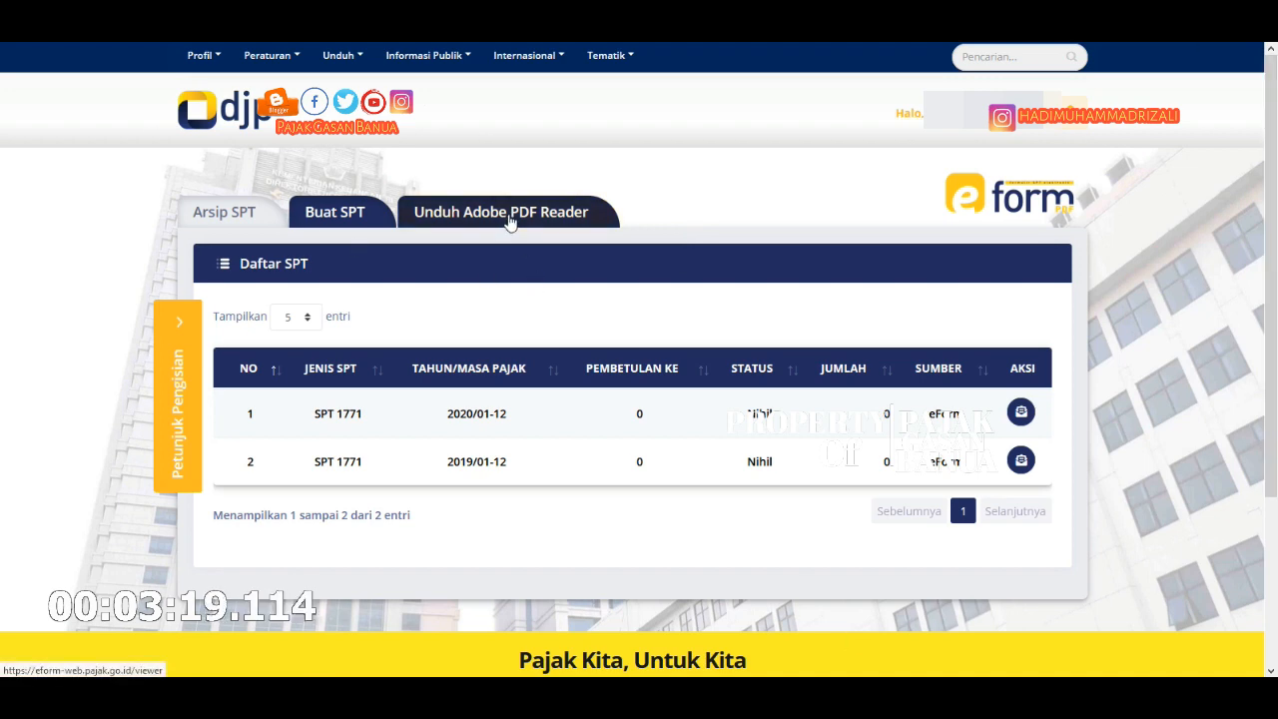
# Read the viewer installation notice on the Unduh Adobe PDF Reader page and check the Adobe Acrobat Reader DC download link.
pyautogui.click(509, 221)
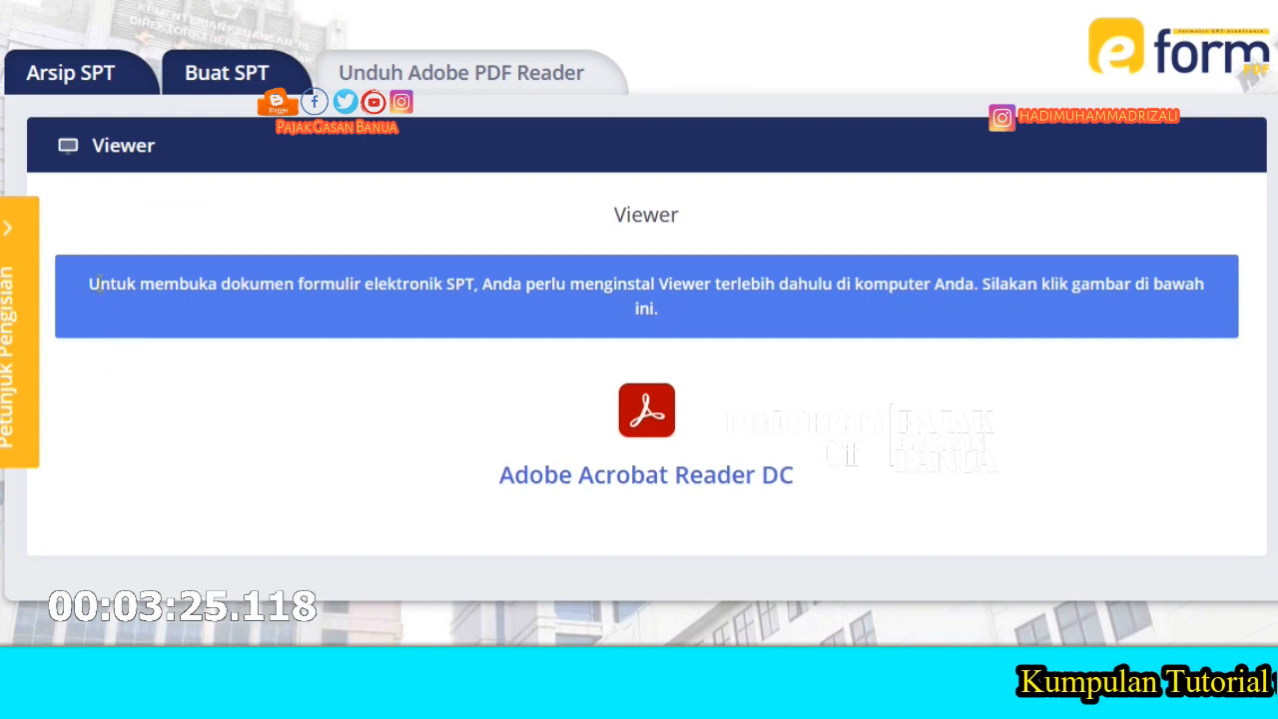
pyautogui.moveTo(98, 284); pyautogui.dragTo(459, 280)
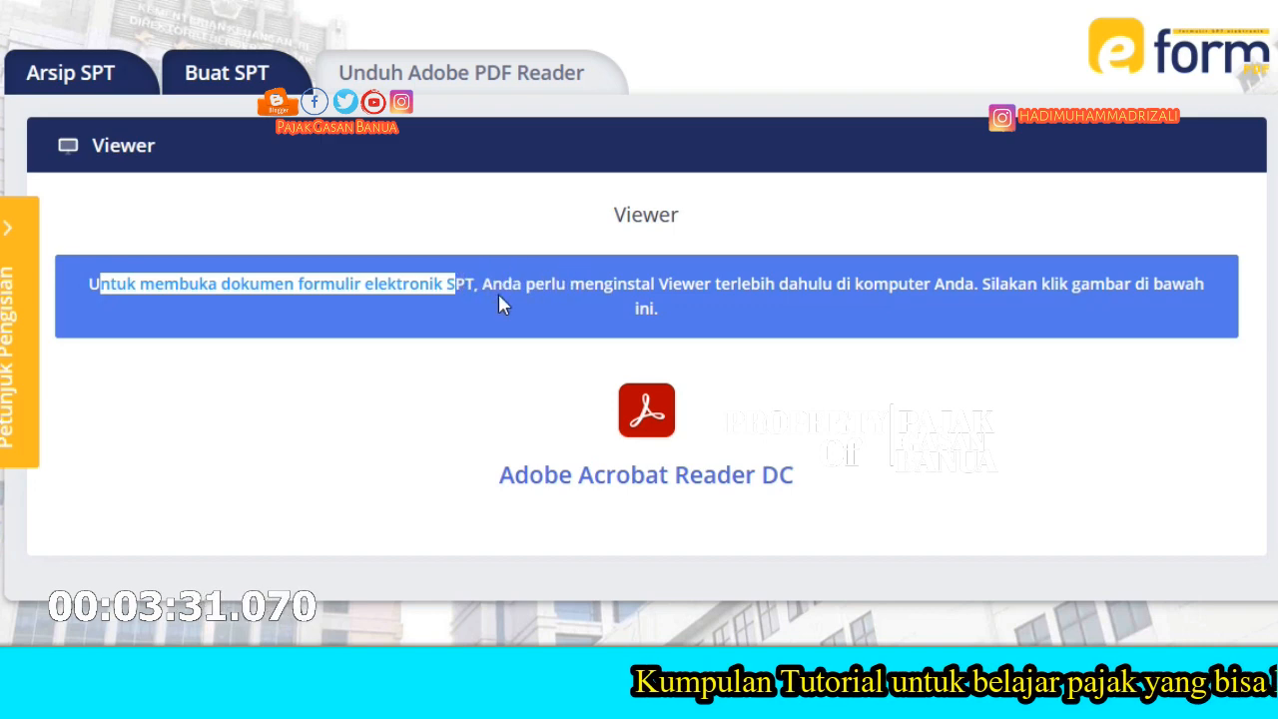
pyautogui.moveTo(486, 287); pyautogui.dragTo(649, 312)
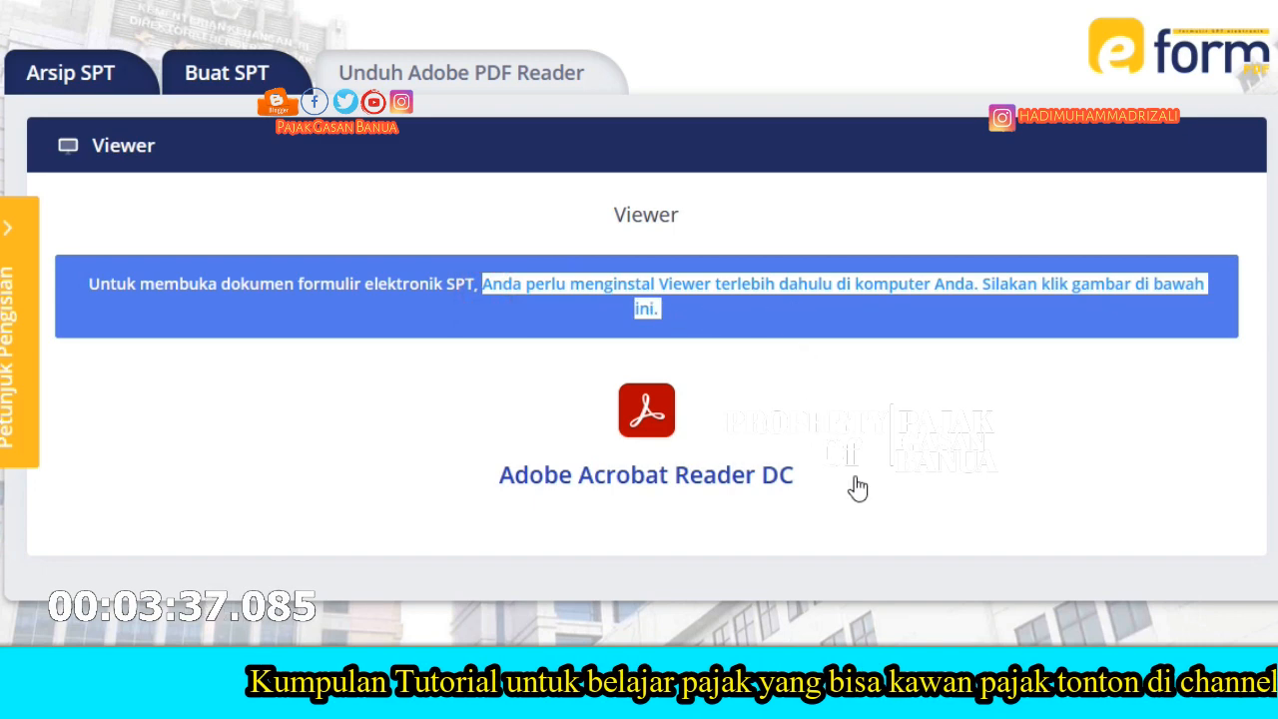
pyautogui.click(726, 581)
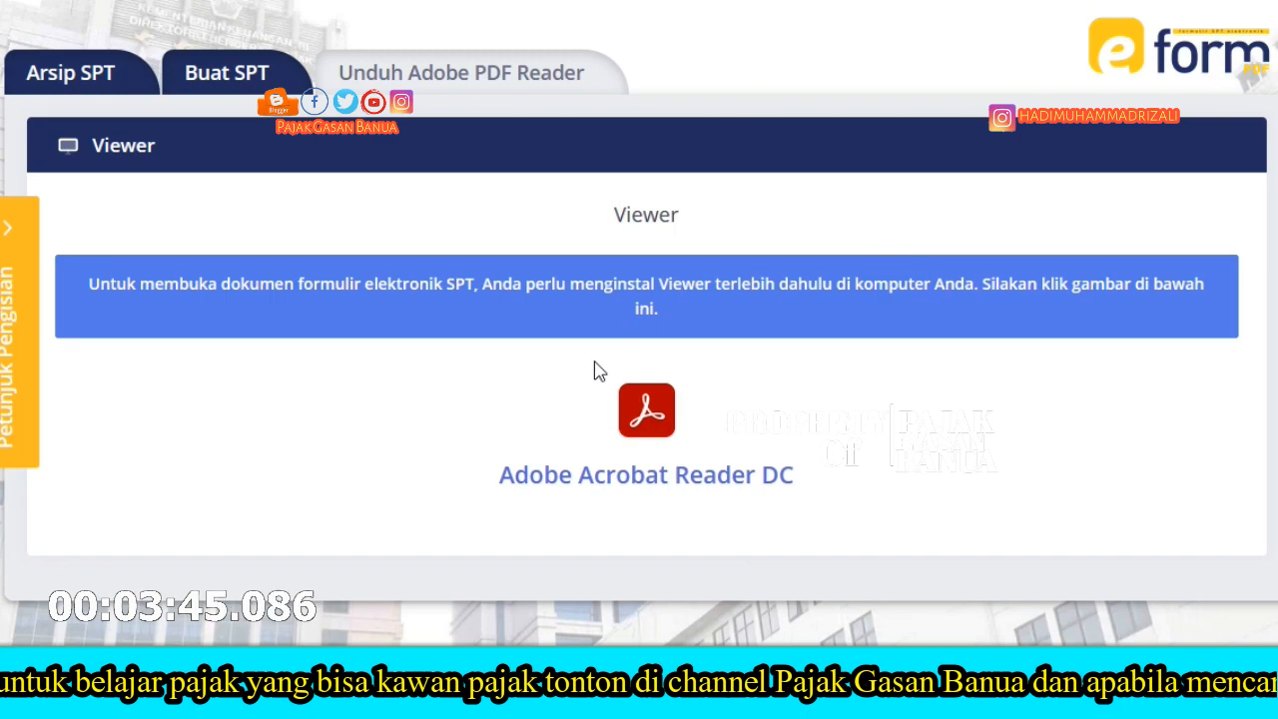
pyautogui.click(659, 441)
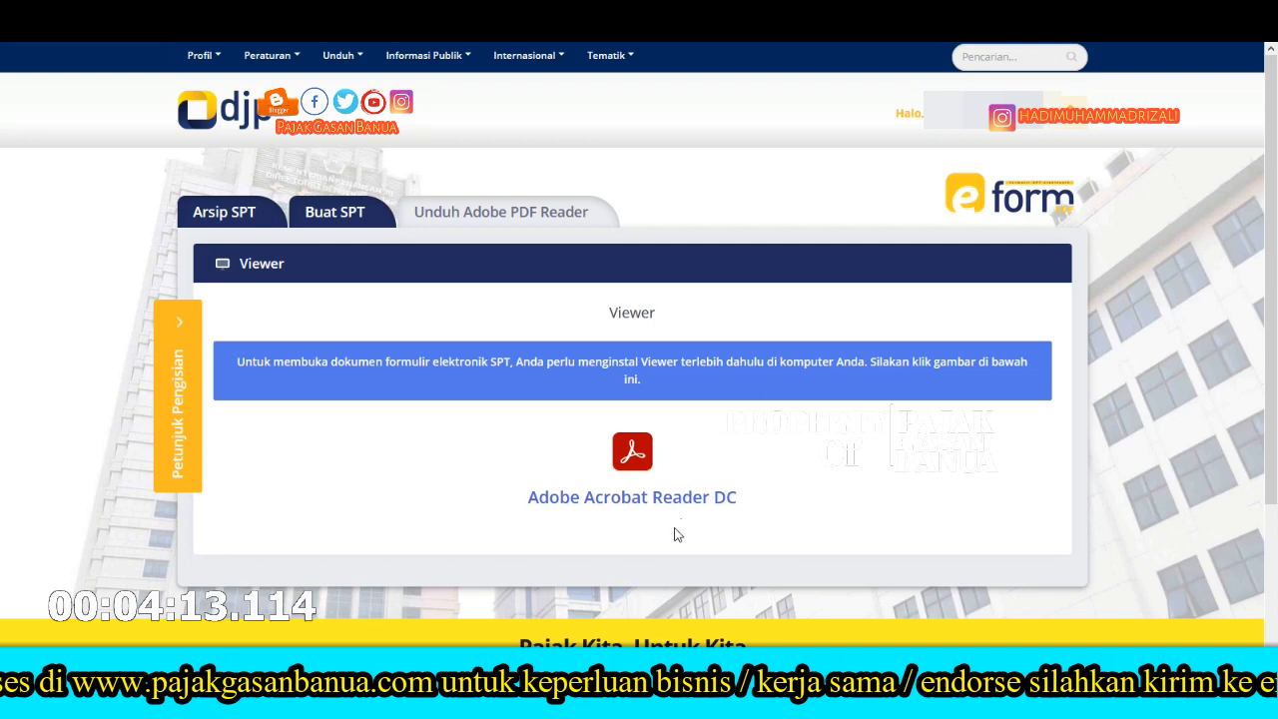
# Start creating a new SPT 1771 form and set Tahun Pajak to 2020.
pyautogui.click(347, 215)
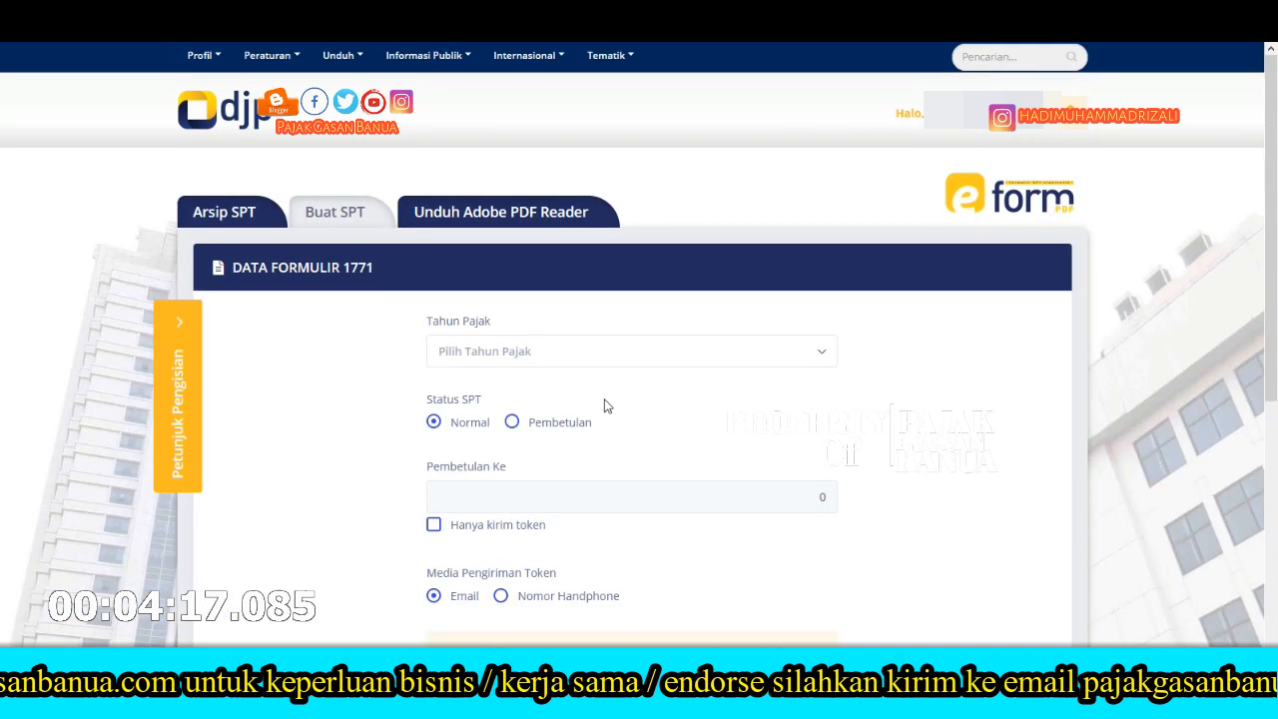
pyautogui.click(603, 360)
pyautogui.click(445, 355)
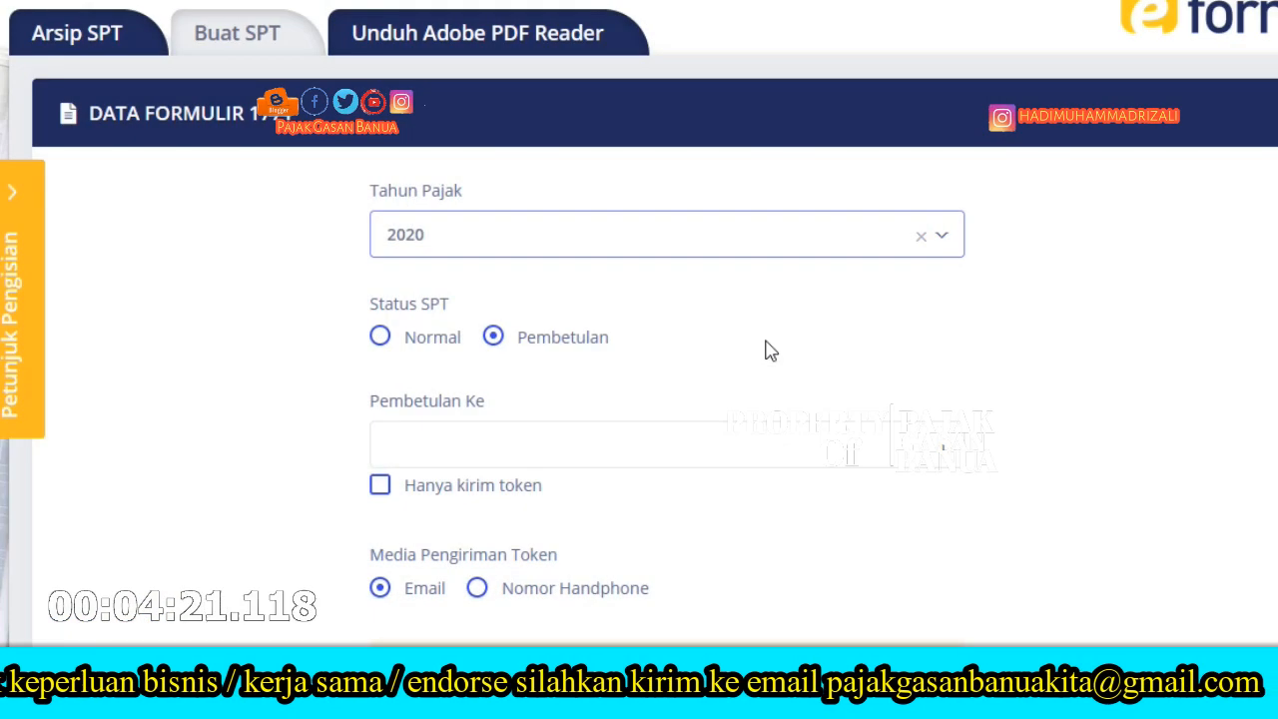
# Set Status SPT to Pembetulan and enter 1 for Pembetulan Ke.
pyautogui.scroll(-1, 770, 350)
pyautogui.click(399, 231)
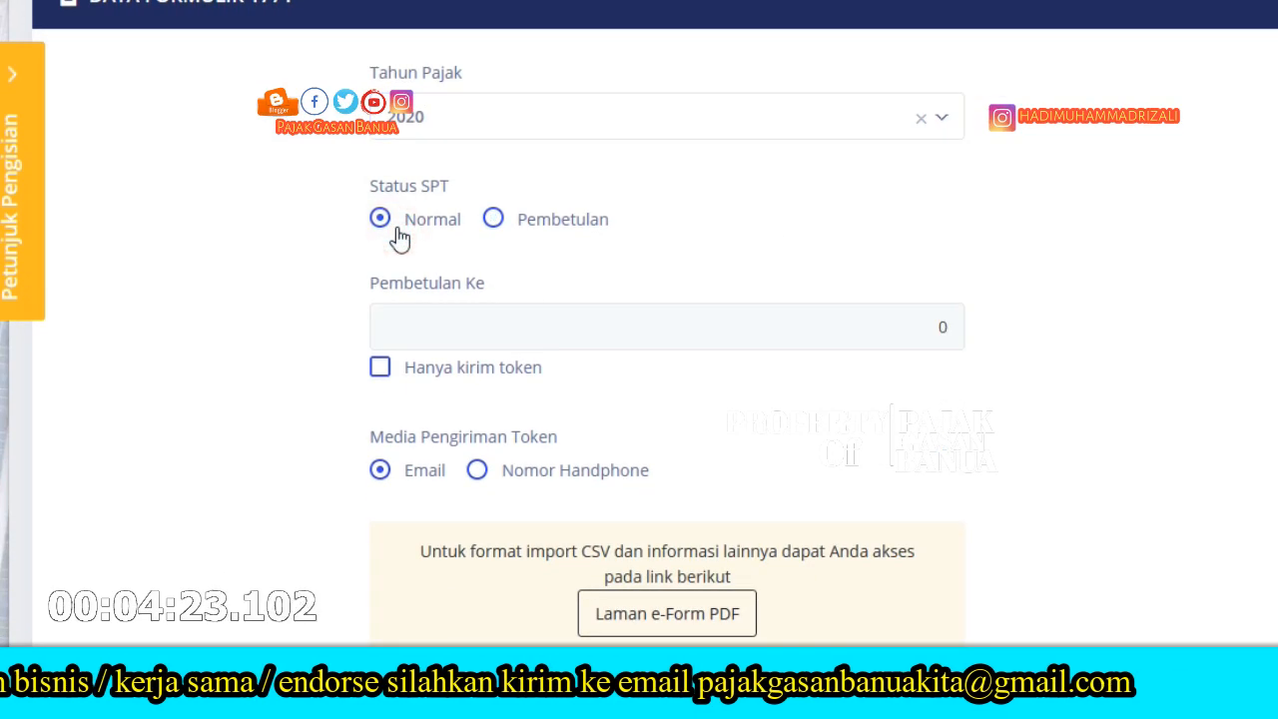
pyautogui.click(529, 228)
pyautogui.click(935, 311)
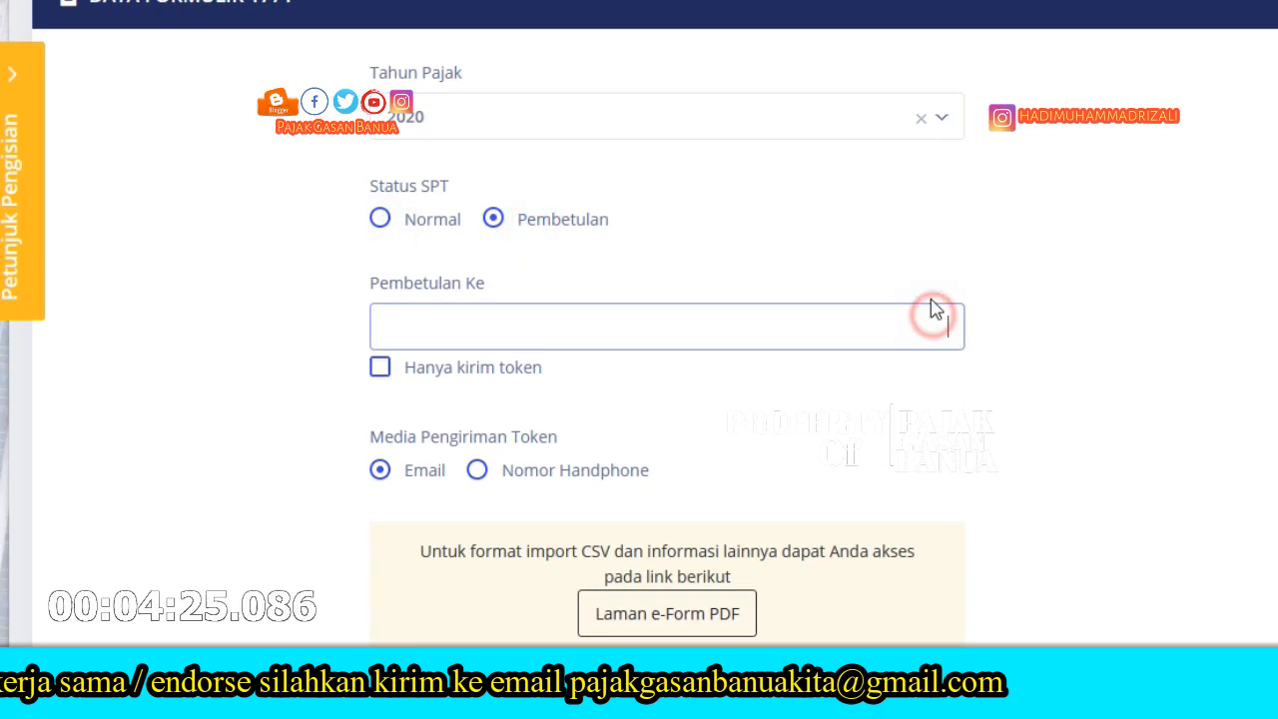
pyautogui.write('1')
pyautogui.click(1157, 366)
# Choose Email as the Media Pengiriman Token and read the note about the CSV import format.
pyautogui.scroll(-1, 1164, 371)
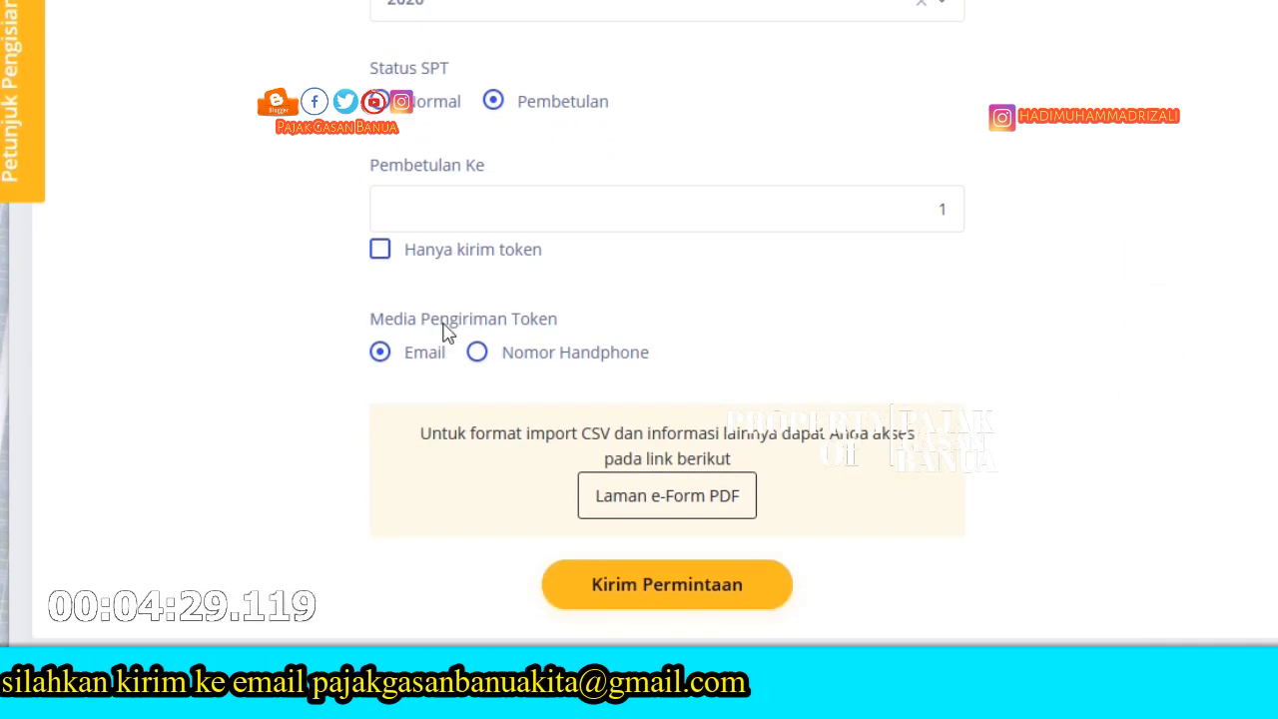
pyautogui.click(525, 357)
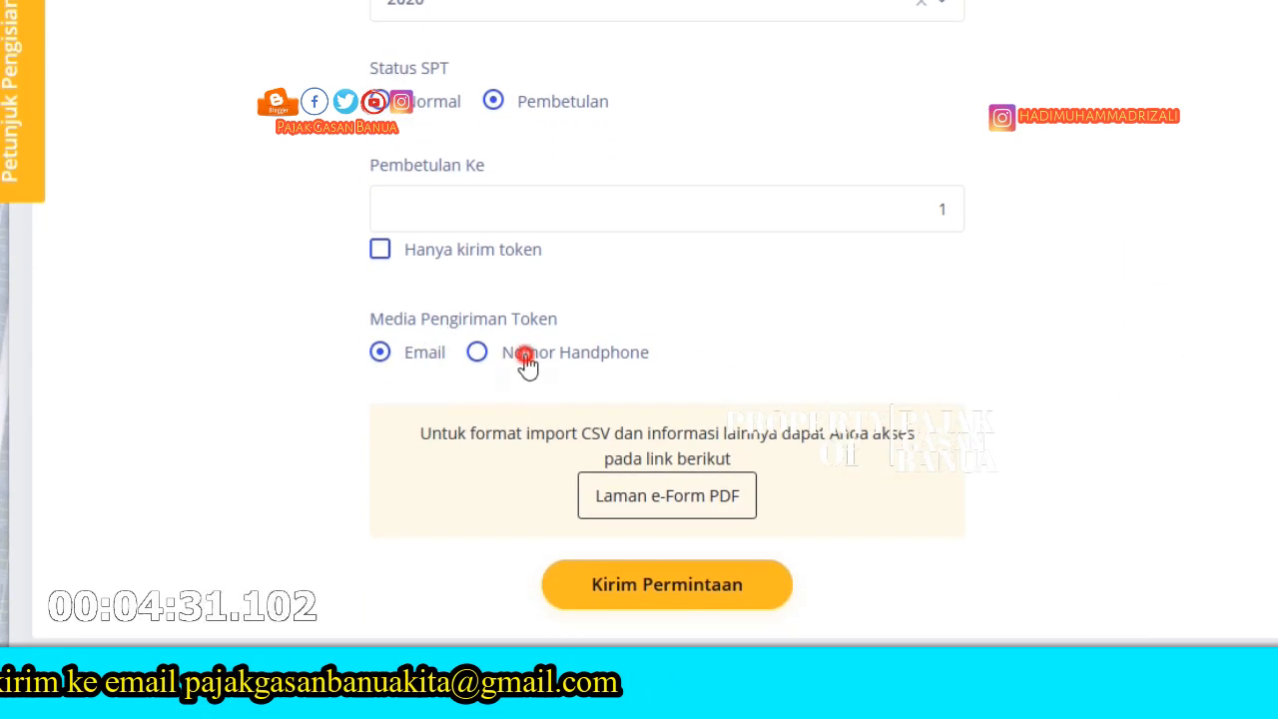
pyautogui.click(371, 358)
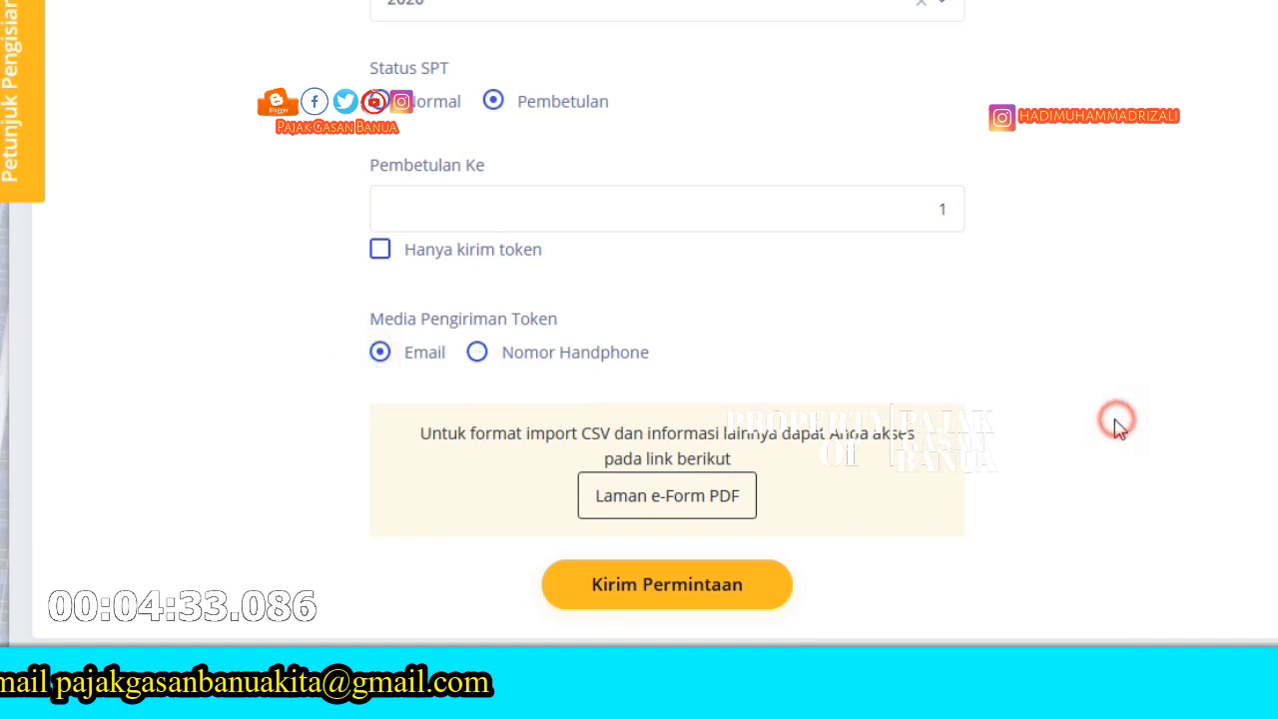
pyautogui.moveTo(485, 434); pyautogui.dragTo(942, 462)
pyautogui.click(1098, 454)
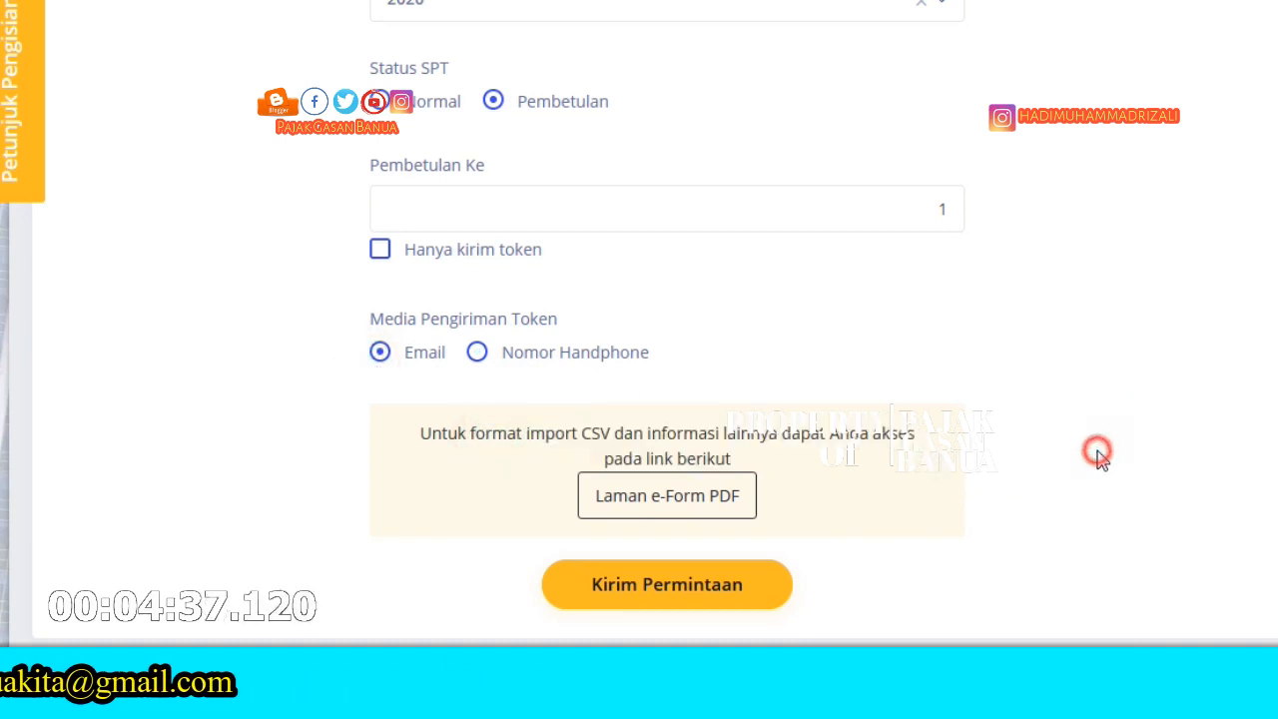
# Open Laman e-Form PDF and review the old-versus-new e-Form comparison and the CSV import files for PPh Badan and Orang Pribadi.
pyautogui.scroll(-2, 1098, 452)
pyautogui.click(698, 381)
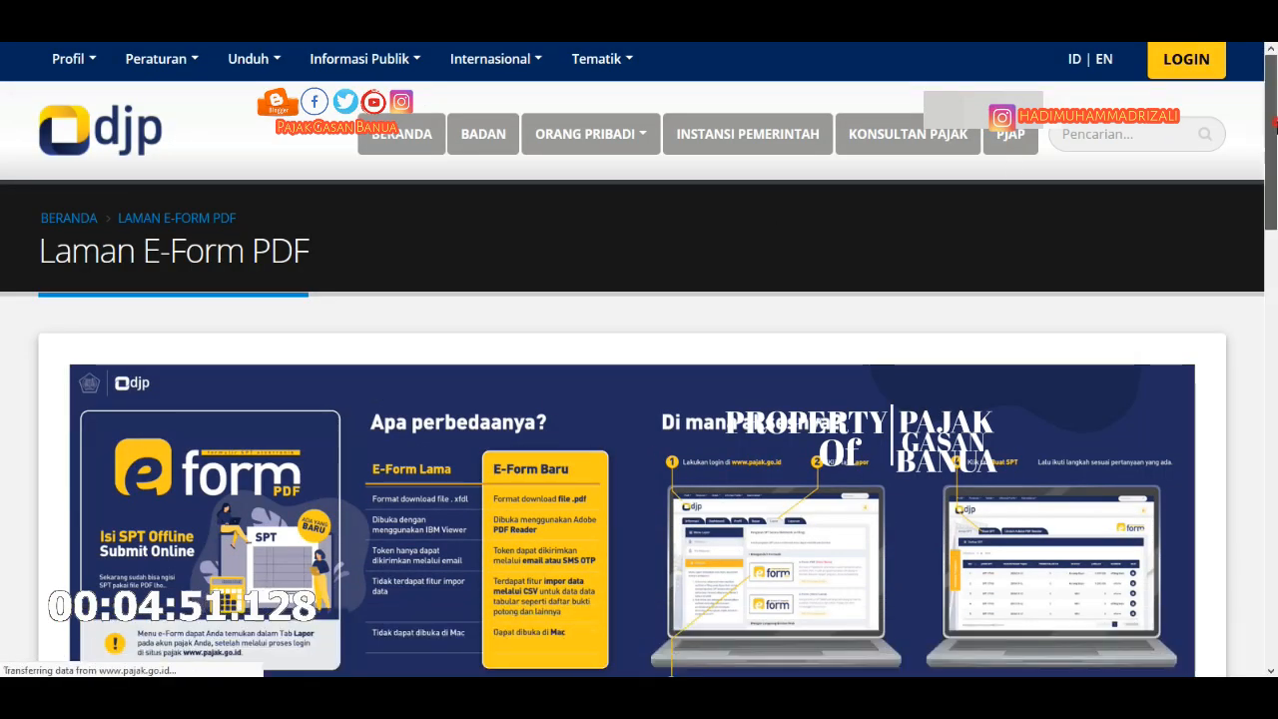
pyautogui.moveTo(1273, 129); pyautogui.dragTo(1274, 191)
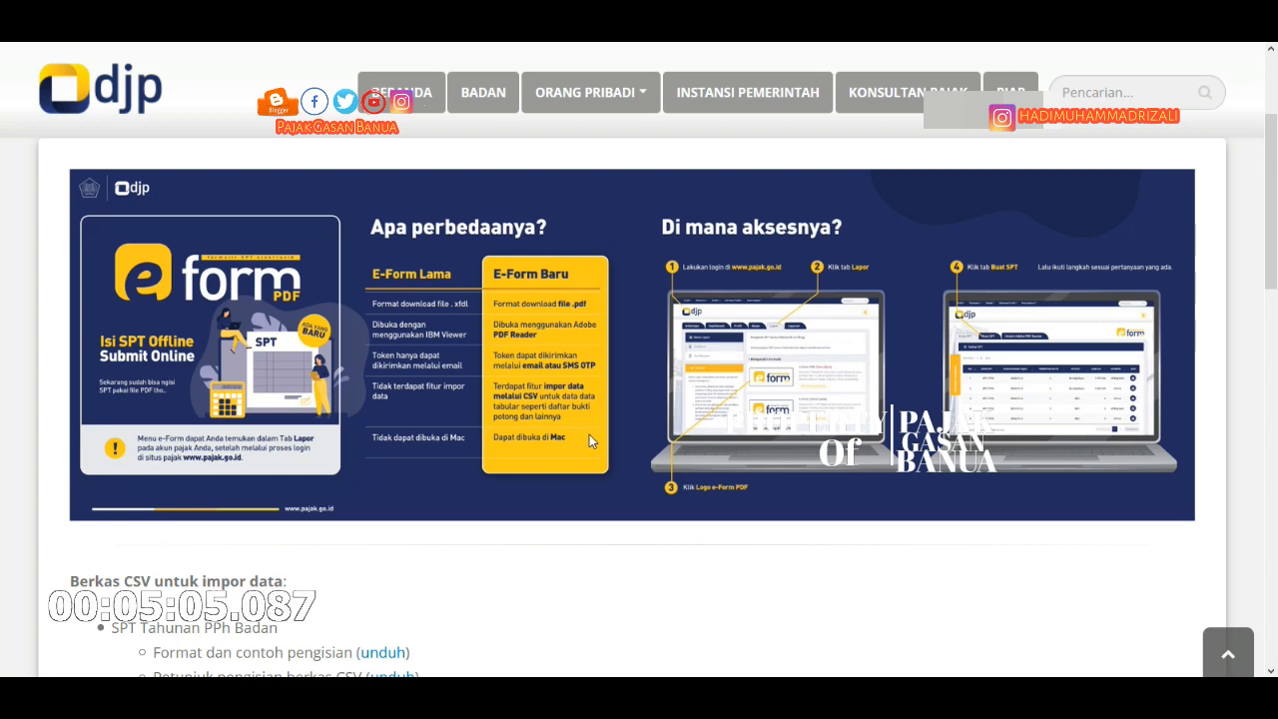
pyautogui.moveTo(1268, 258); pyautogui.dragTo(1265, 384)
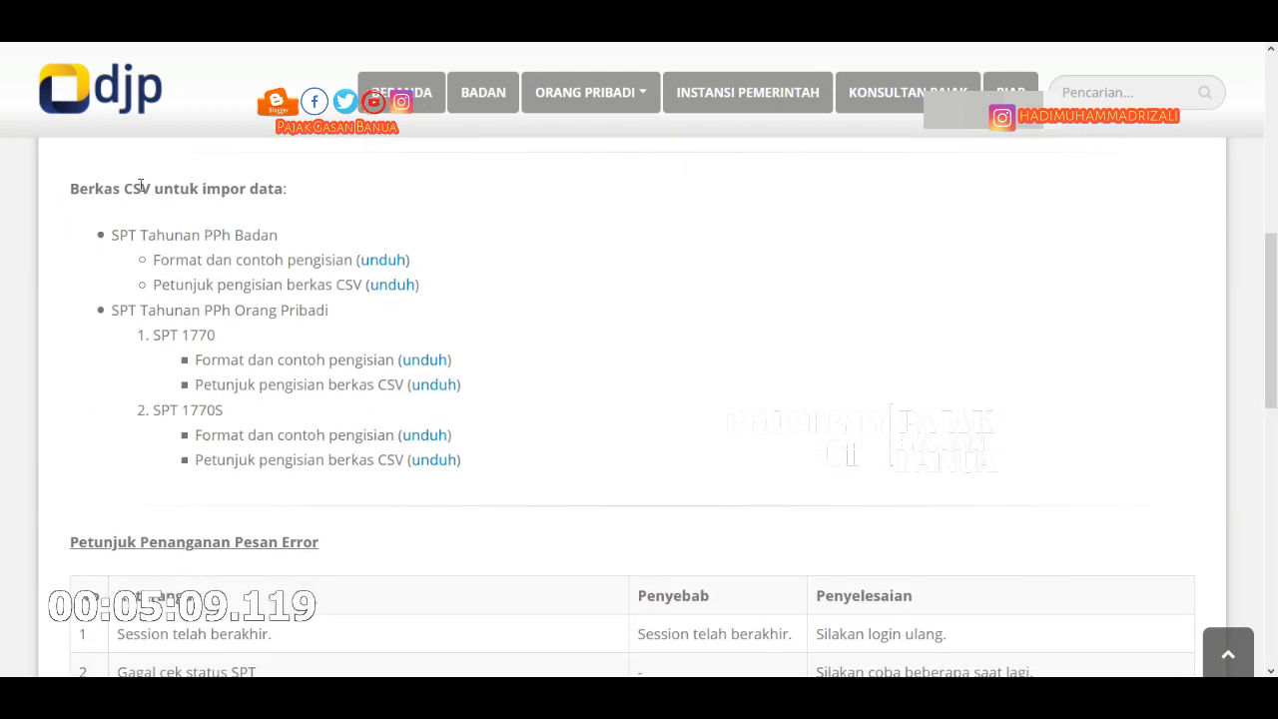
pyautogui.moveTo(121, 193)
pyautogui.mouseDown()
pyautogui.moveTo(271, 192)
pyautogui.moveTo(300, 207)
pyautogui.moveTo(200, 239)
pyautogui.mouseUp()
pyautogui.click(380, 232)
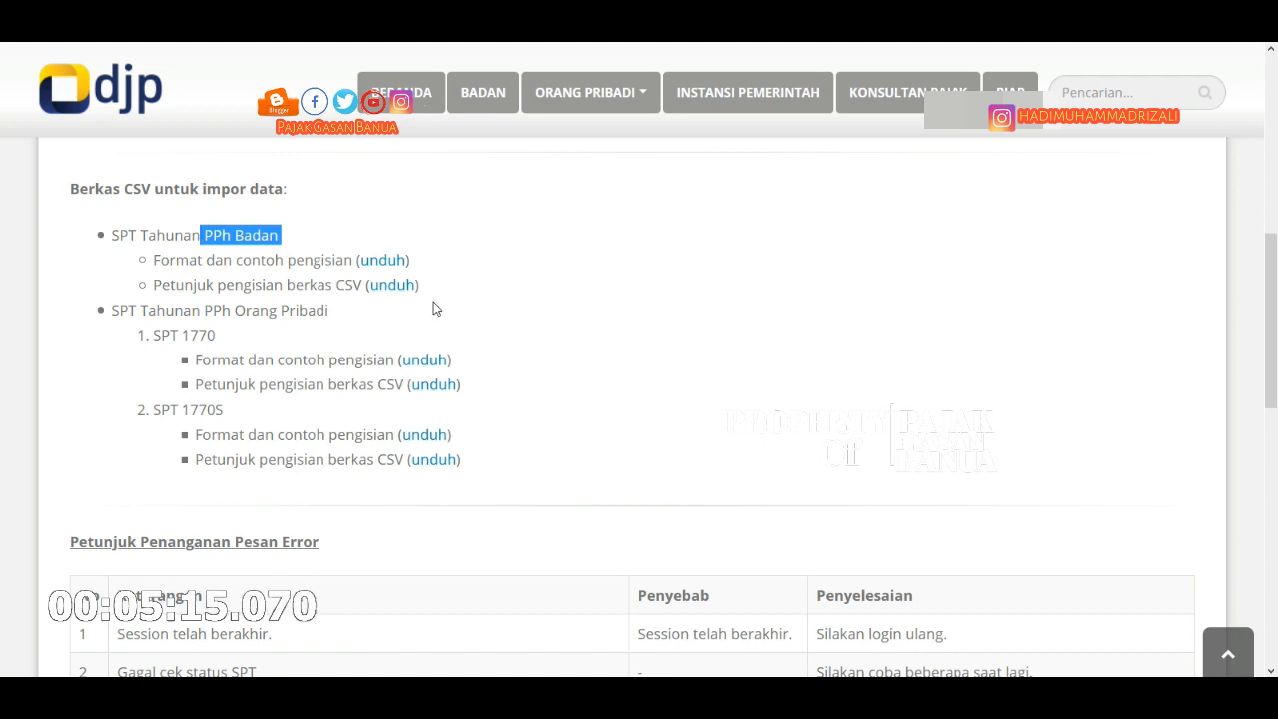
pyautogui.moveTo(354, 312); pyautogui.dragTo(118, 311)
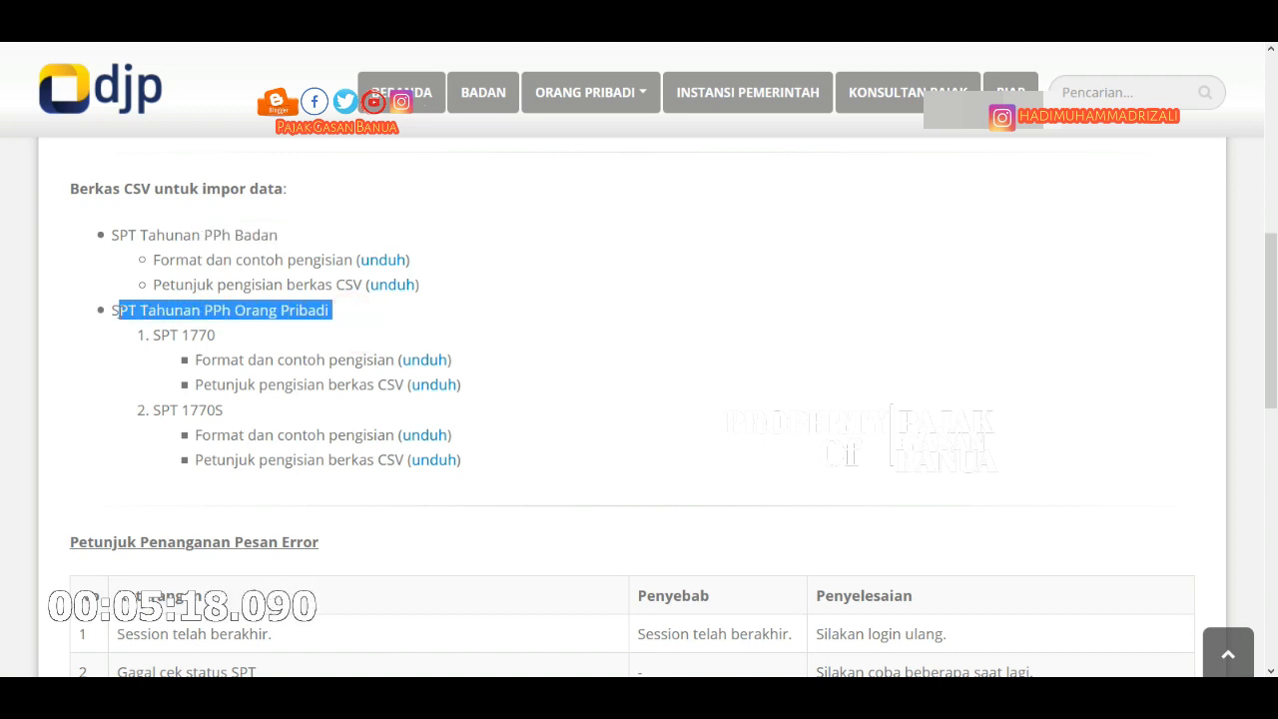
pyautogui.click(617, 346)
# Read the causes and solutions in the Petunjuk Penanganan Pesan Error table.
pyautogui.moveTo(1272, 366); pyautogui.dragTo(1271, 477)
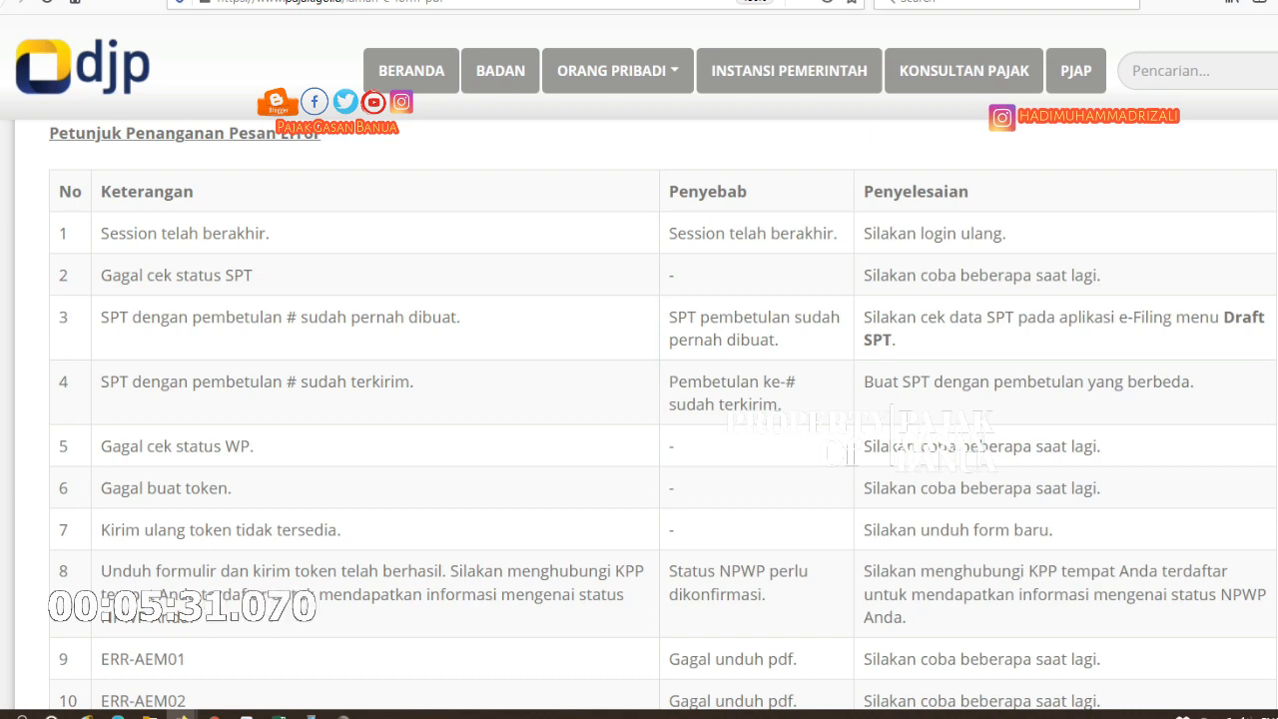
pyautogui.scroll(-1, 639, 414)
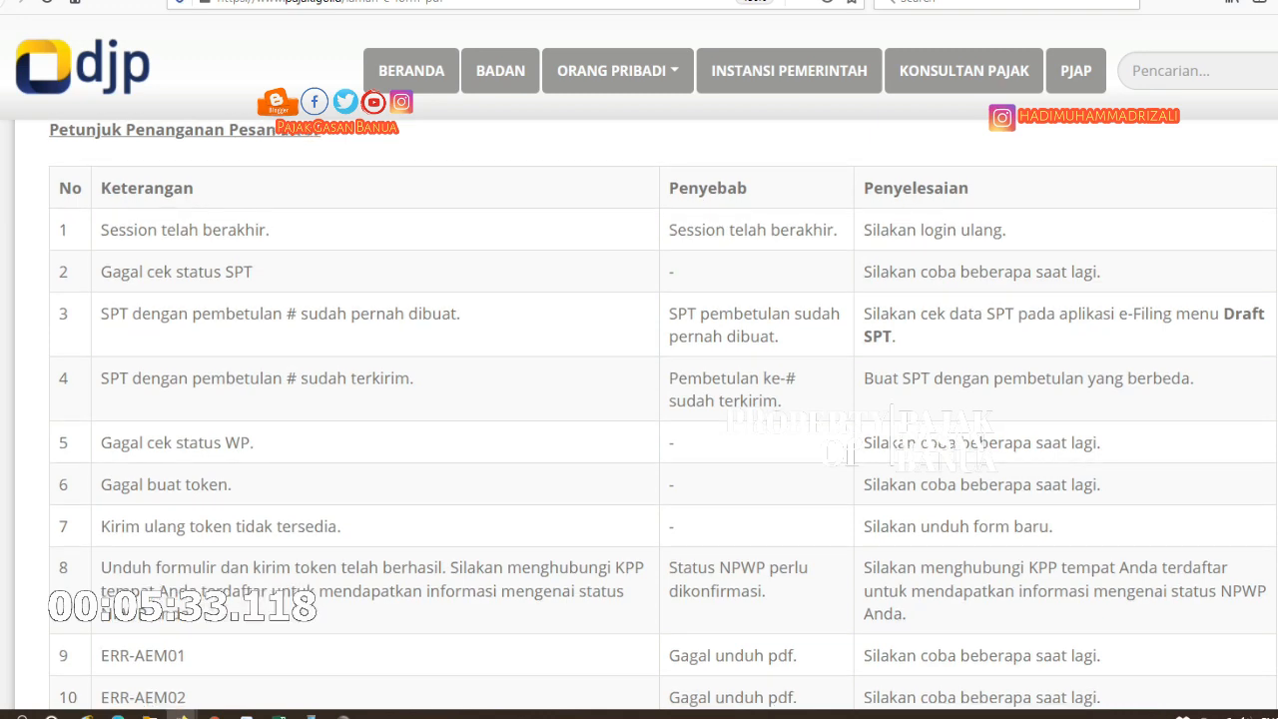
pyautogui.scroll(-2, 639, 414)
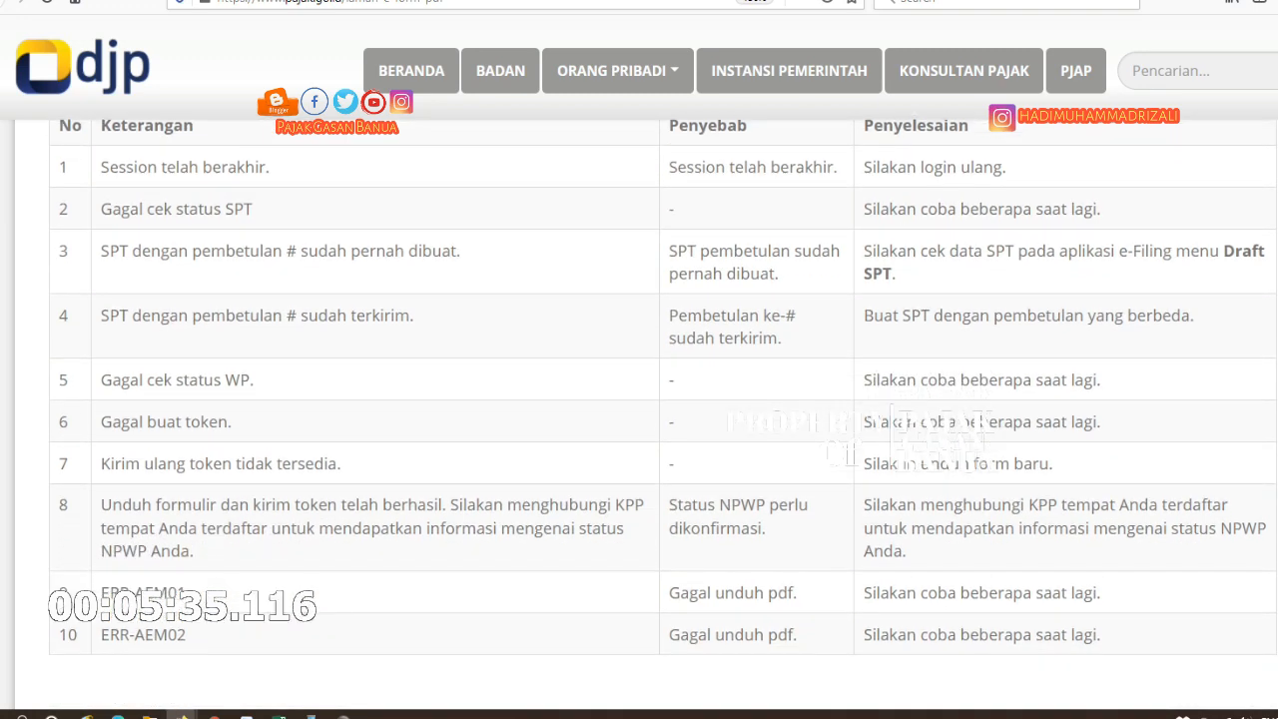
pyautogui.scroll(-1, 639, 414)
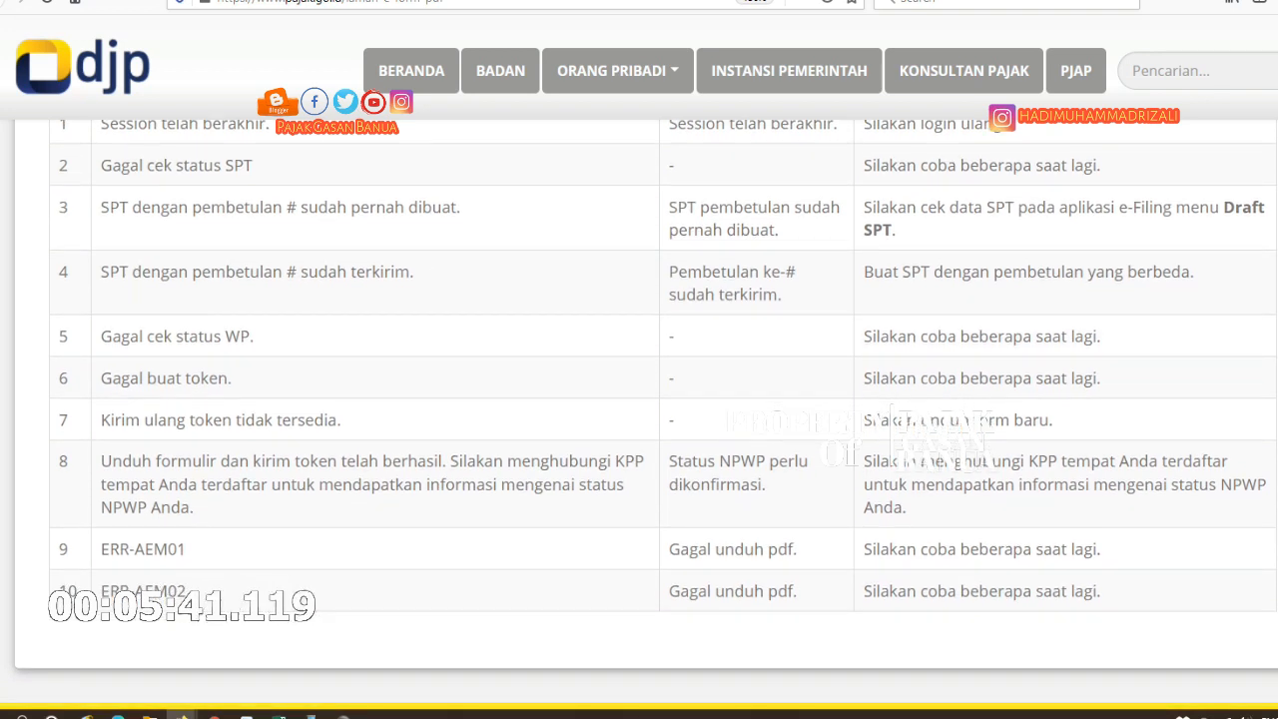
pyautogui.scroll(1, 639, 415)
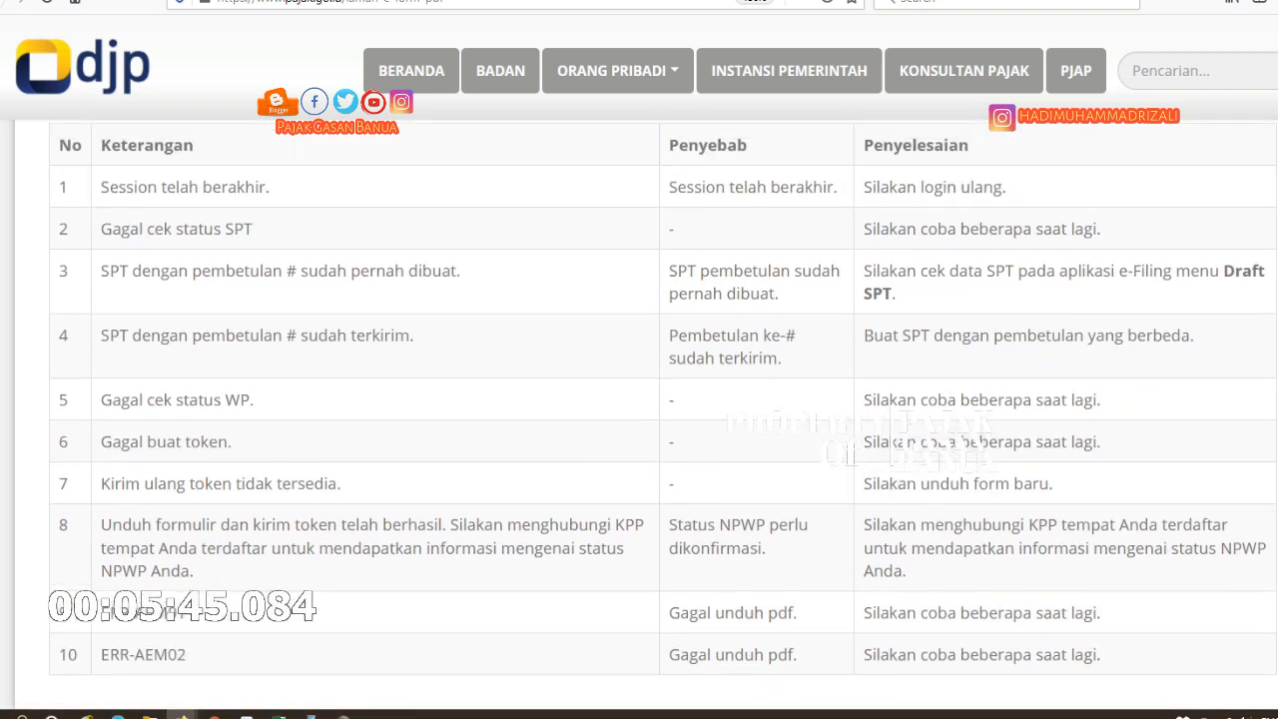
pyautogui.scroll(1, 663, 412)
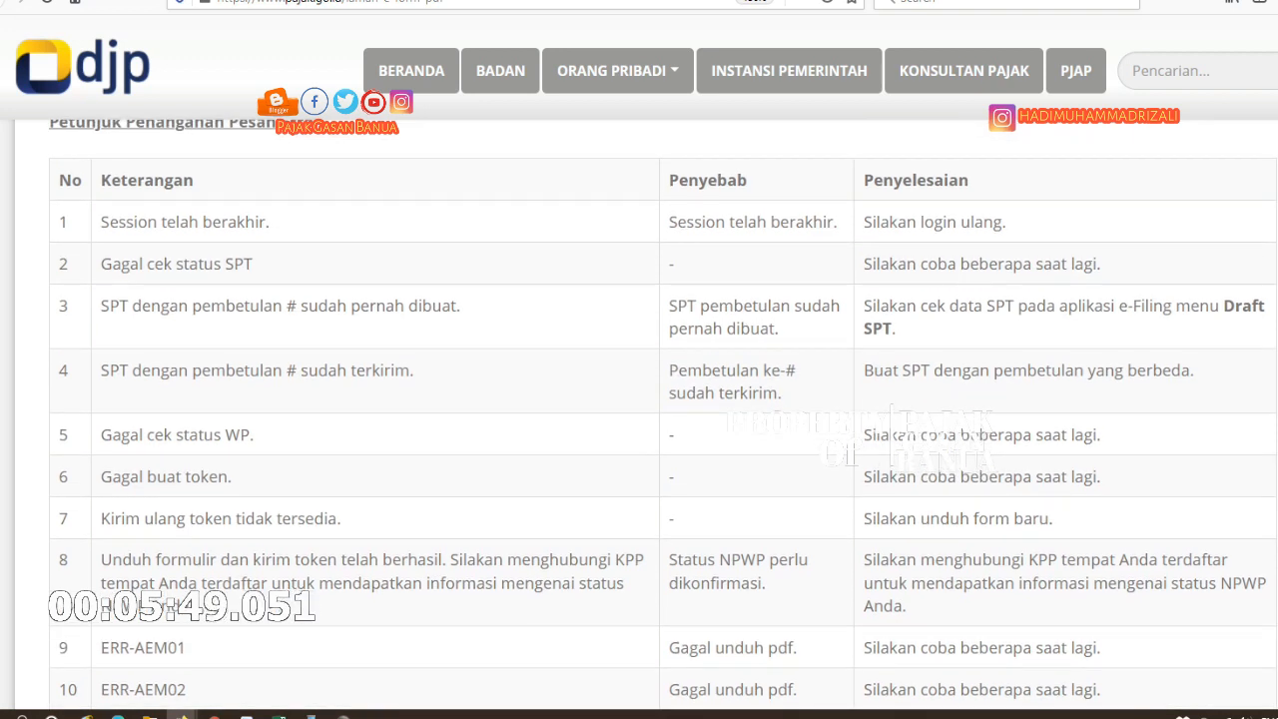
pyautogui.scroll(-1, 663, 413)
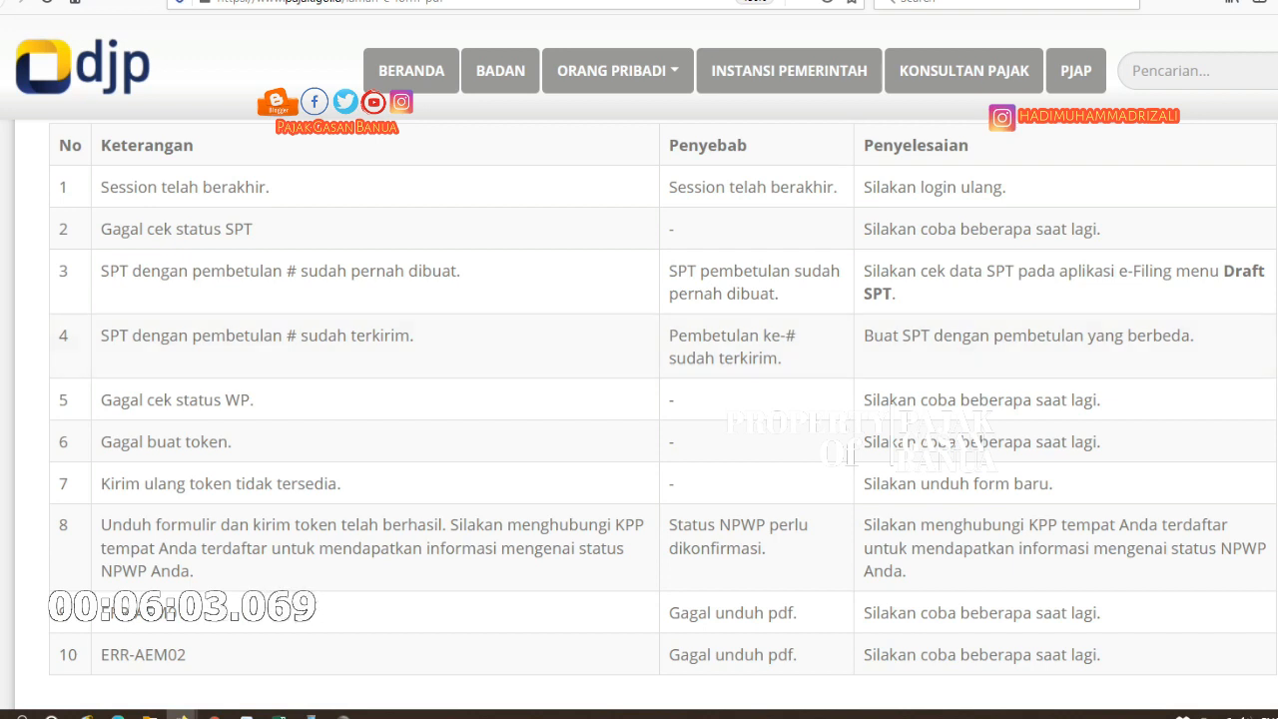
pyautogui.scroll(1, 847, 452)
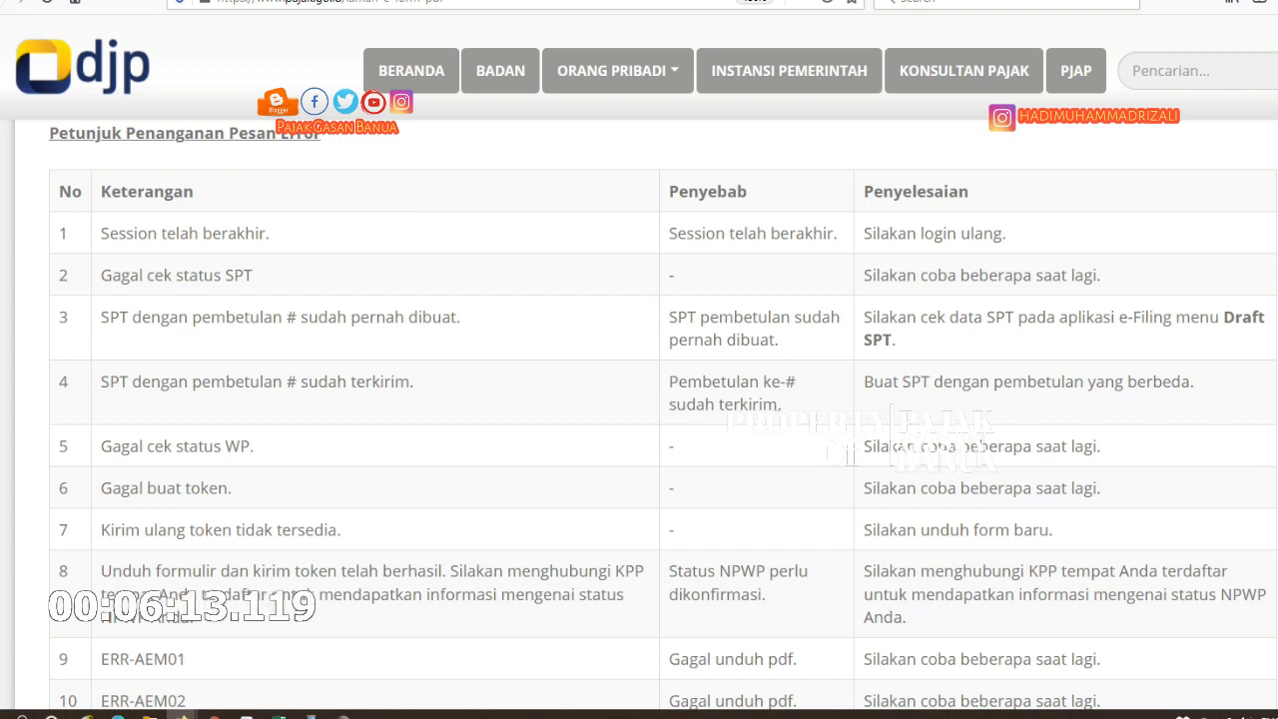
pyautogui.scroll(-1, 659, 419)
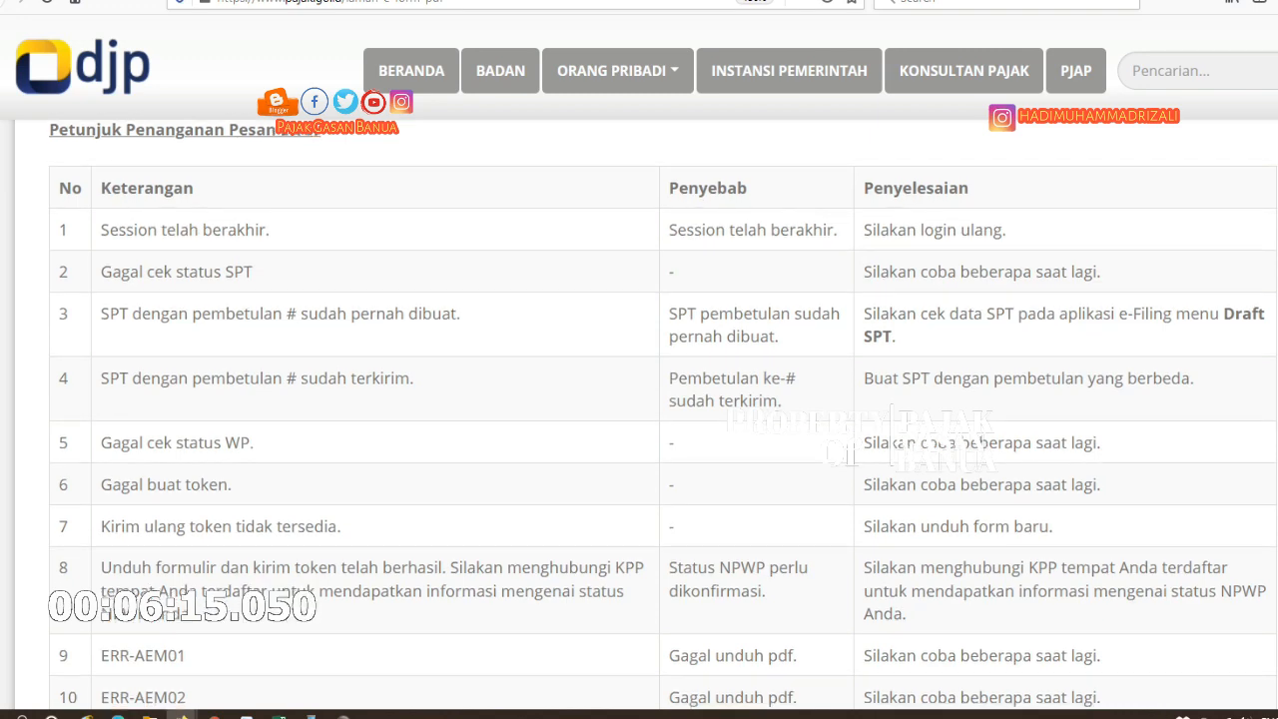
pyautogui.scroll(-2, 659, 413)
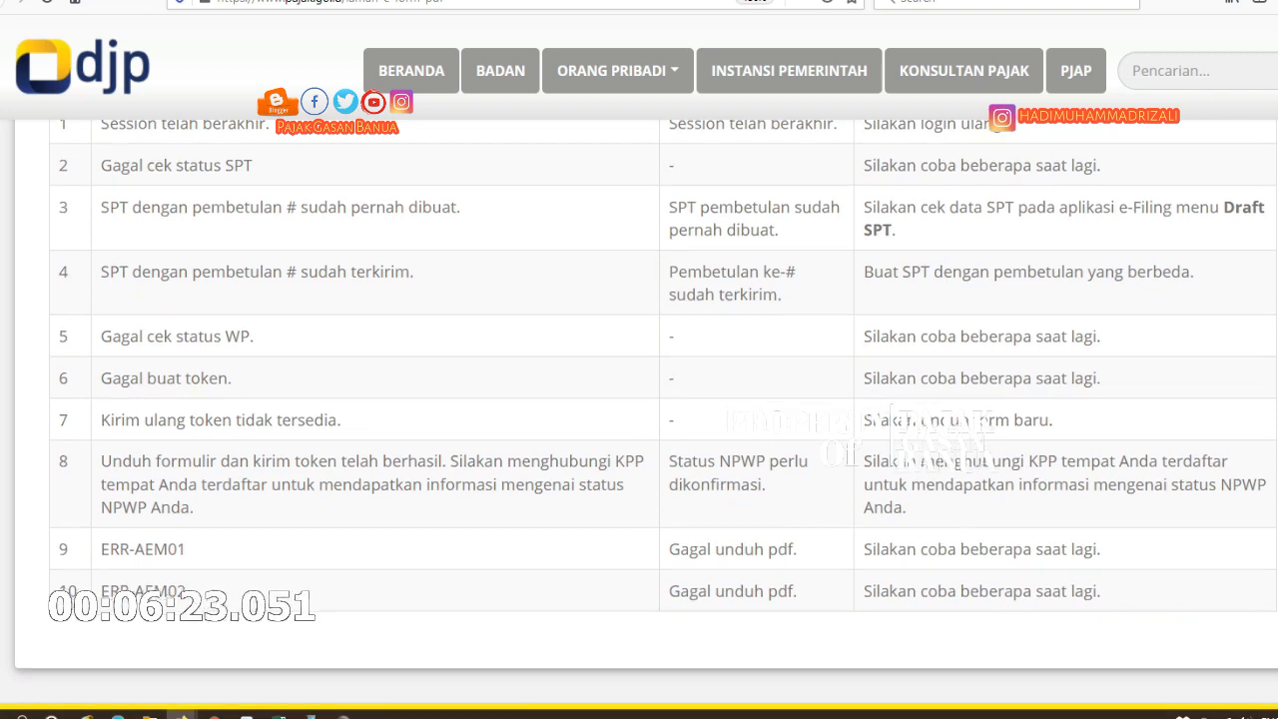
pyautogui.scroll(1, 639, 414)
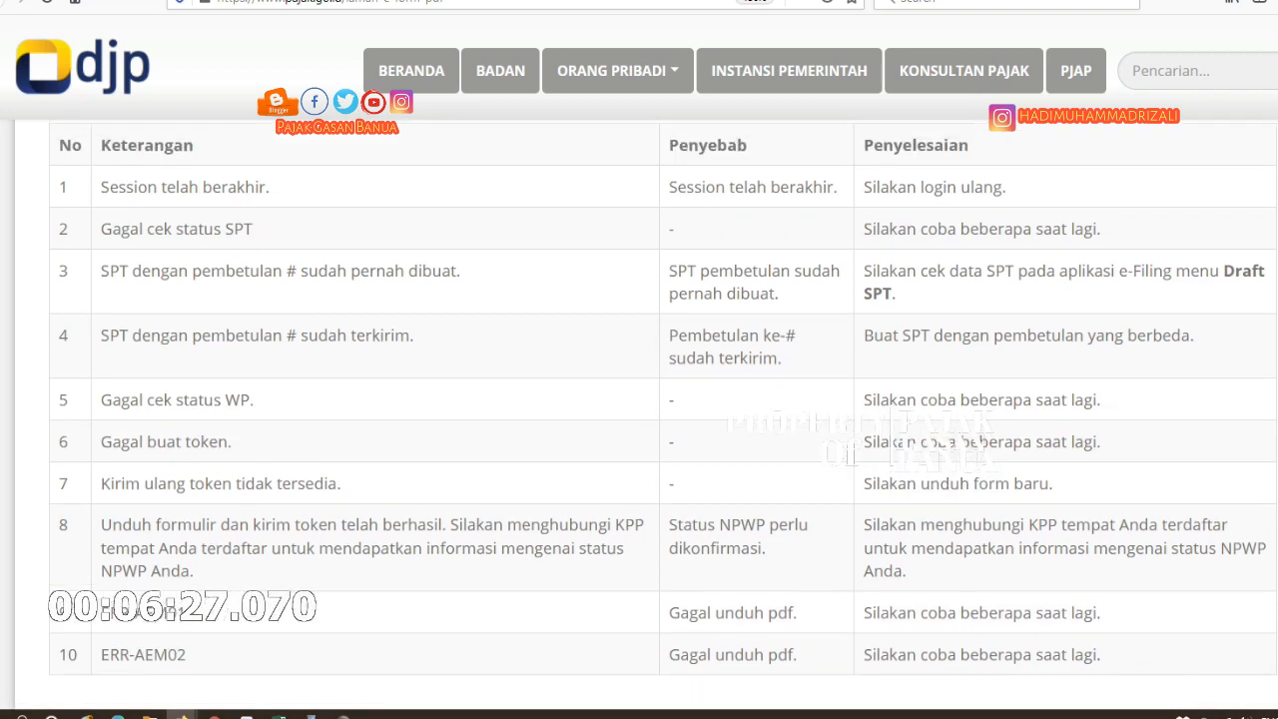
pyautogui.scroll(1, 639, 413)
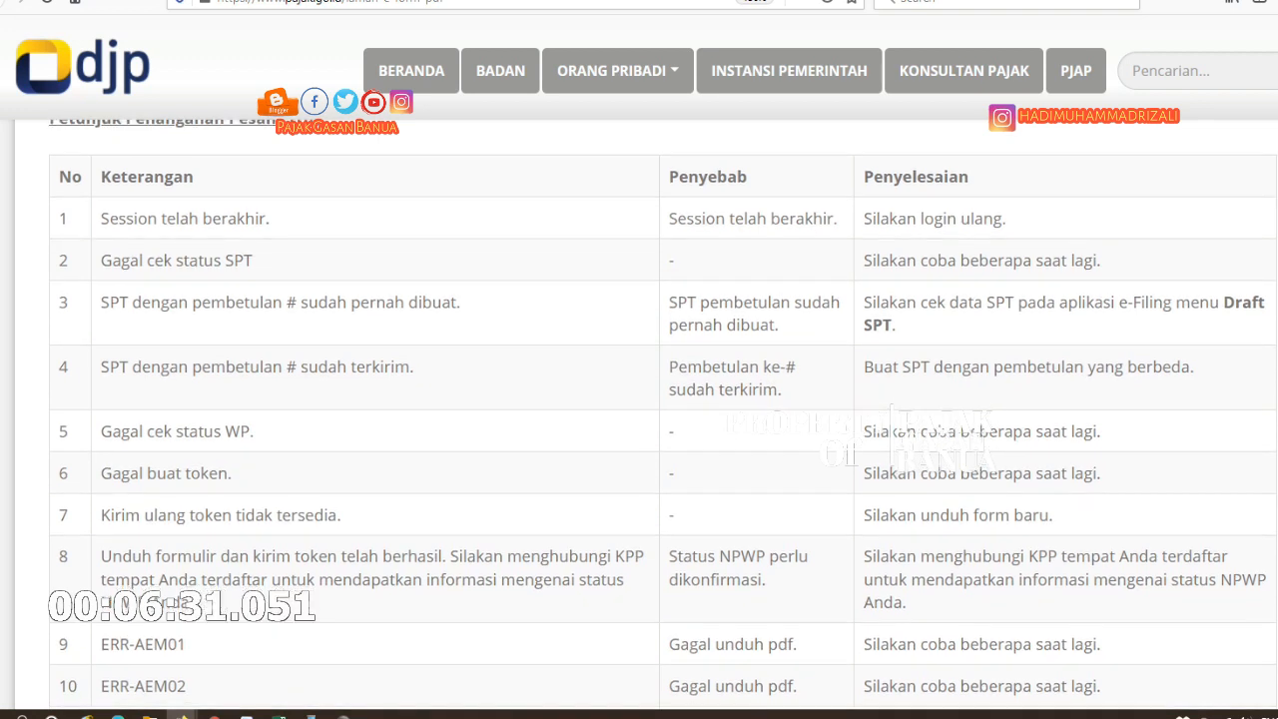
pyautogui.scroll(-1, 639, 413)
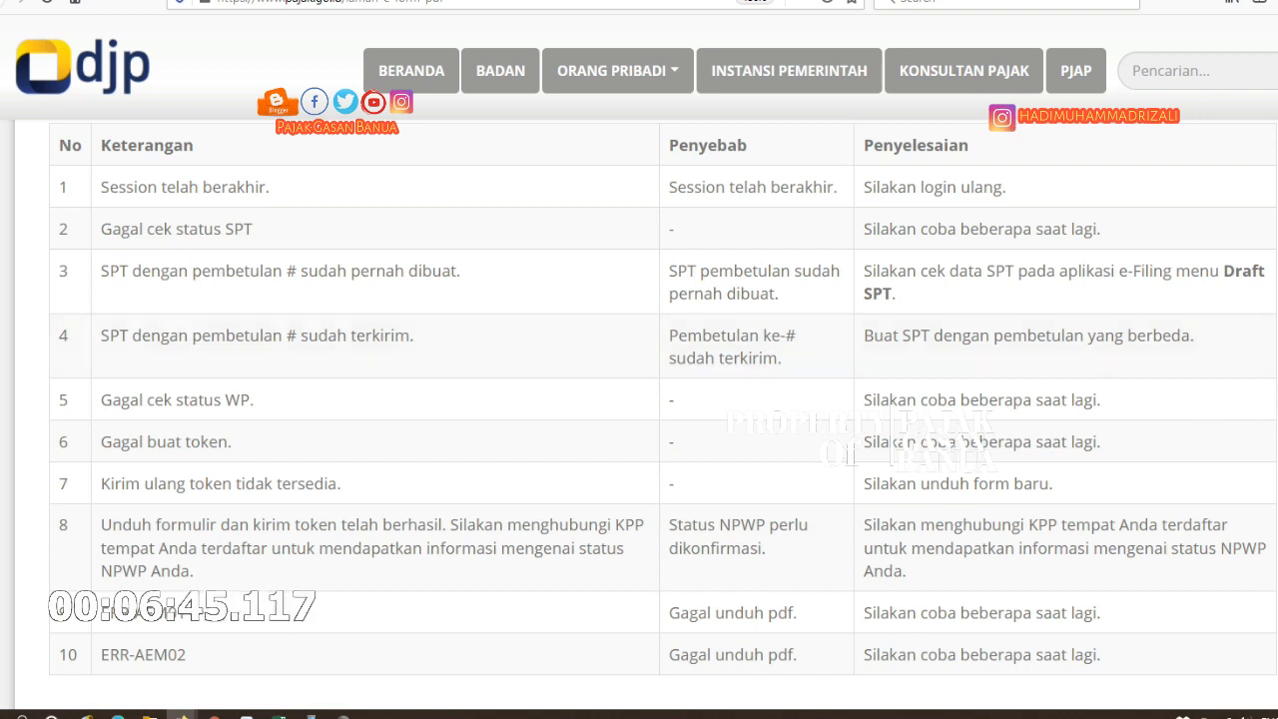
pyautogui.scroll(1, 640, 399)
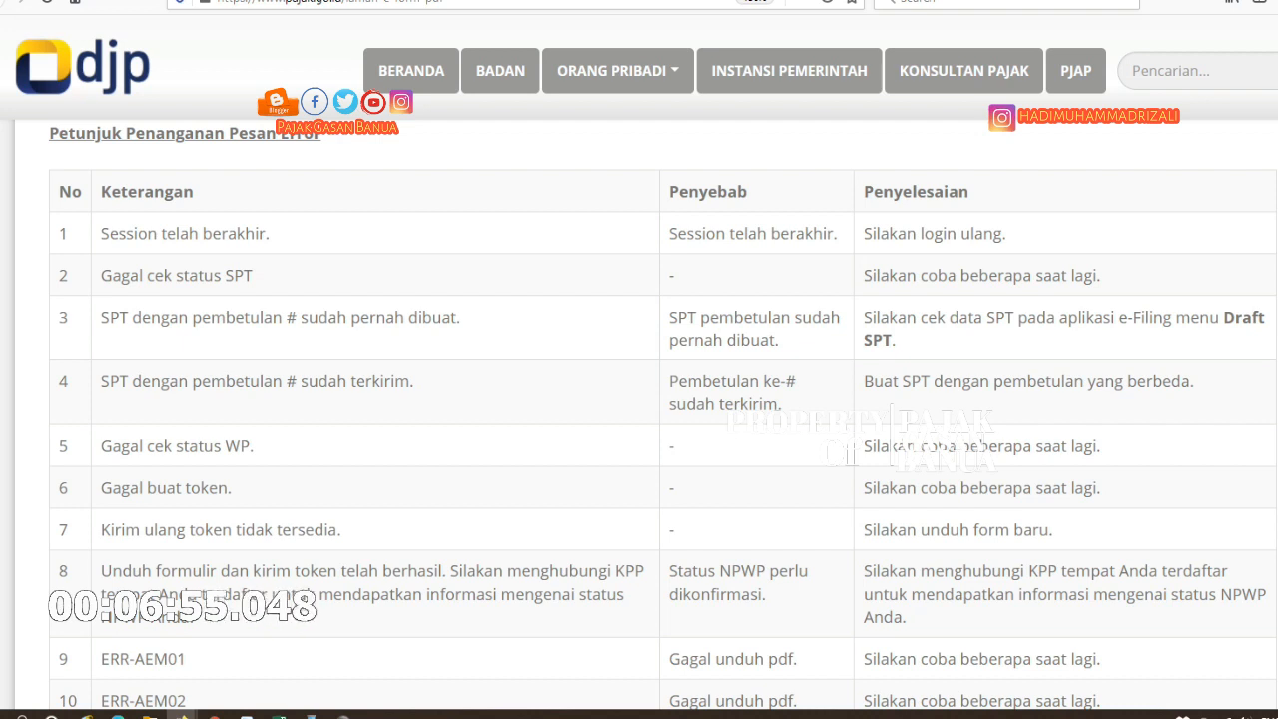
pyautogui.scroll(-1, 639, 415)
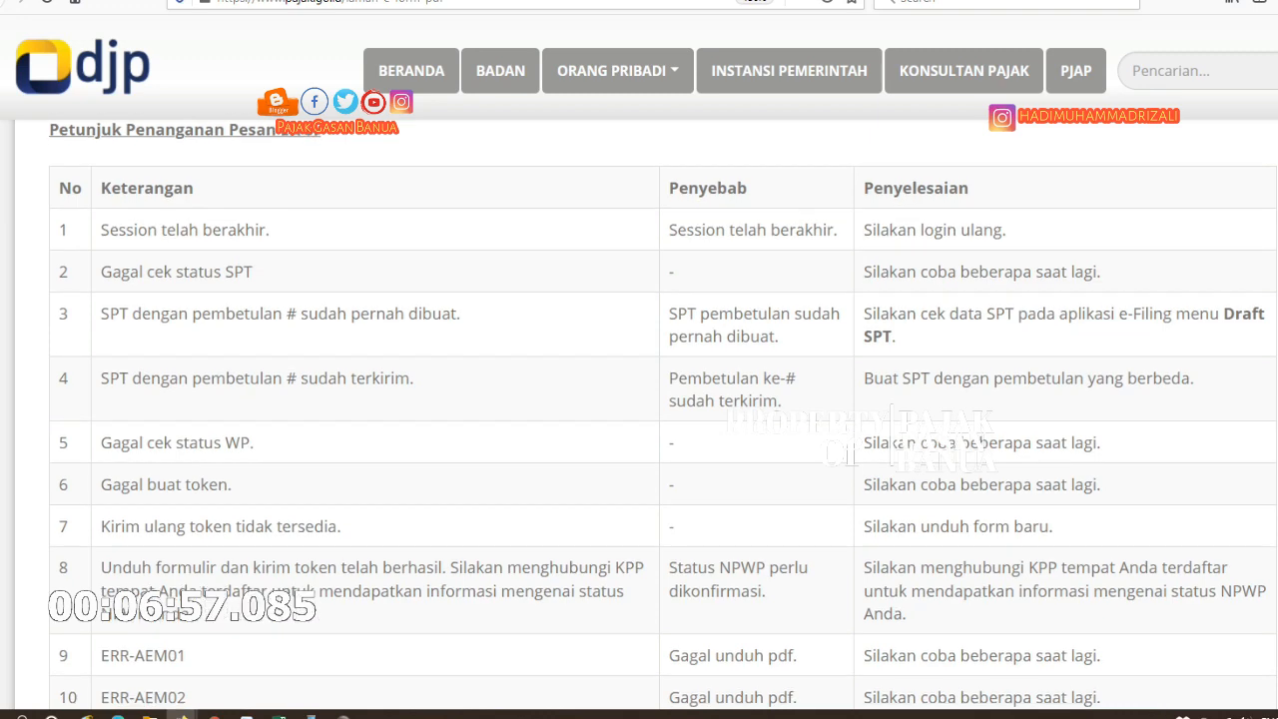
pyautogui.scroll(-2, 640, 415)
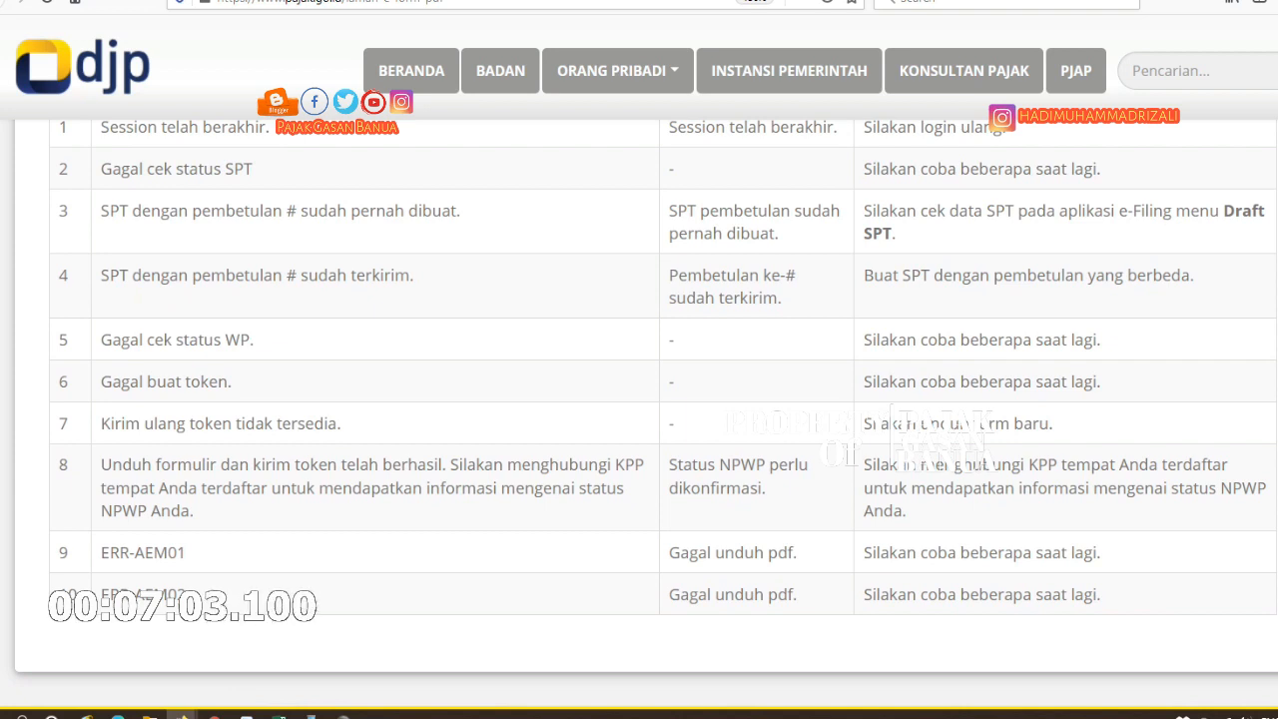
pyautogui.scroll(1, 639, 414)
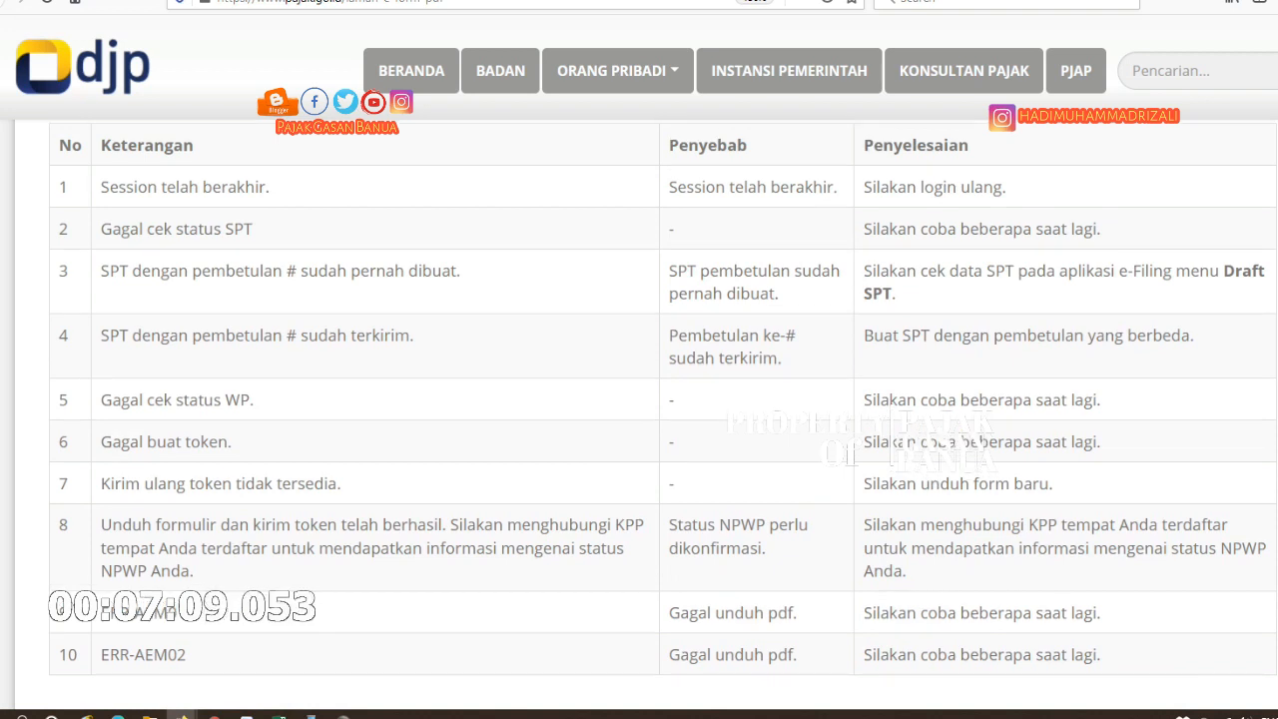
pyautogui.scroll(1, 639, 409)
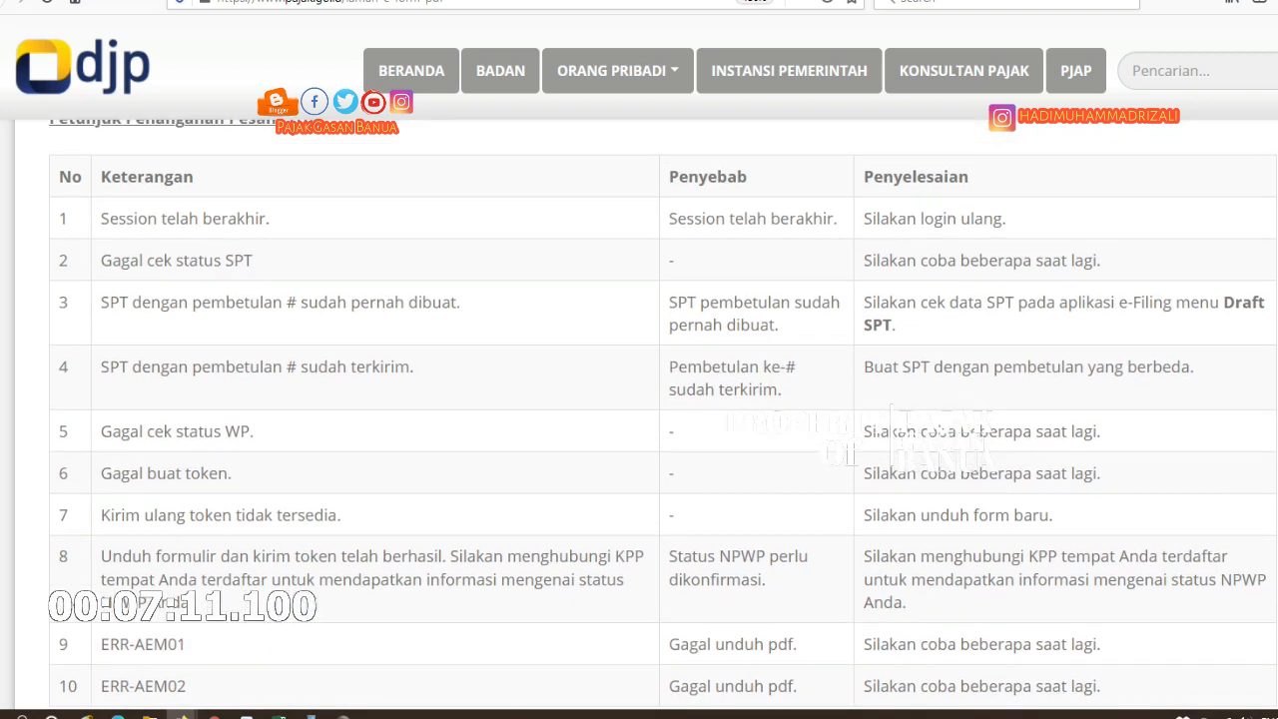
pyautogui.scroll(-1, 639, 409)
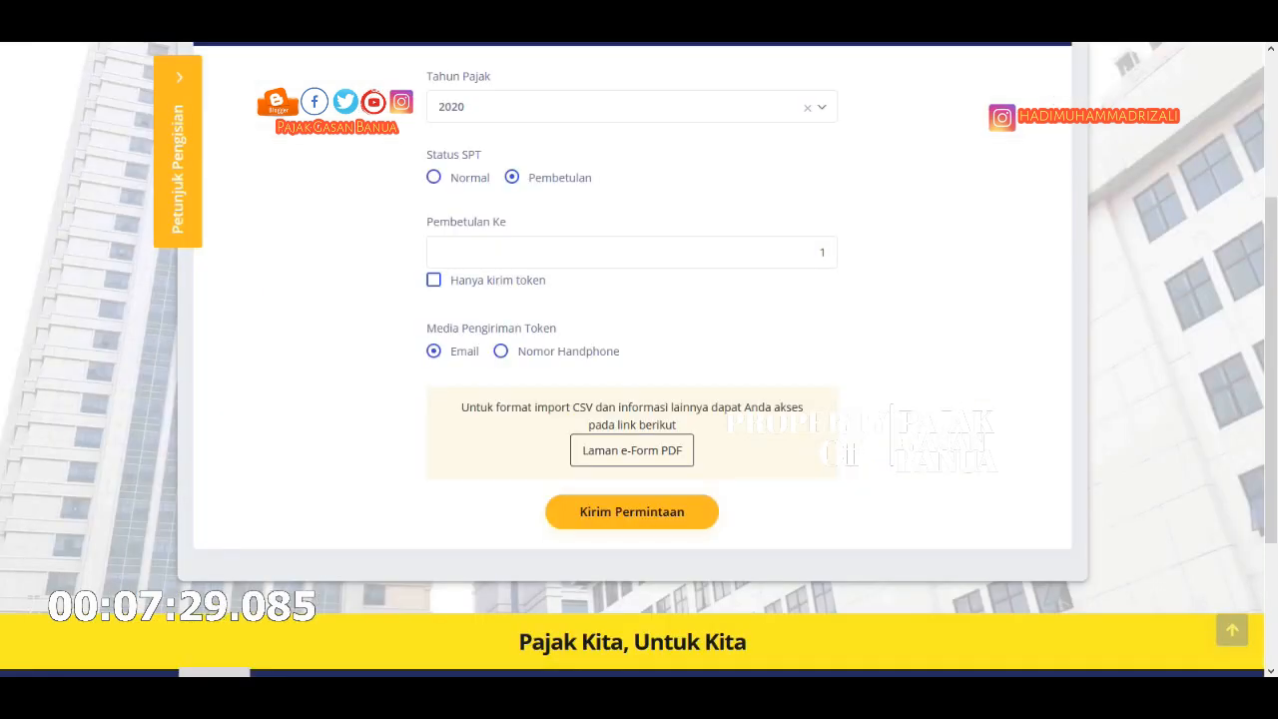
# Submit the request for the 2020 Pembetulan 1 form and its token, and dismiss the notification.
pyautogui.click(639, 507)
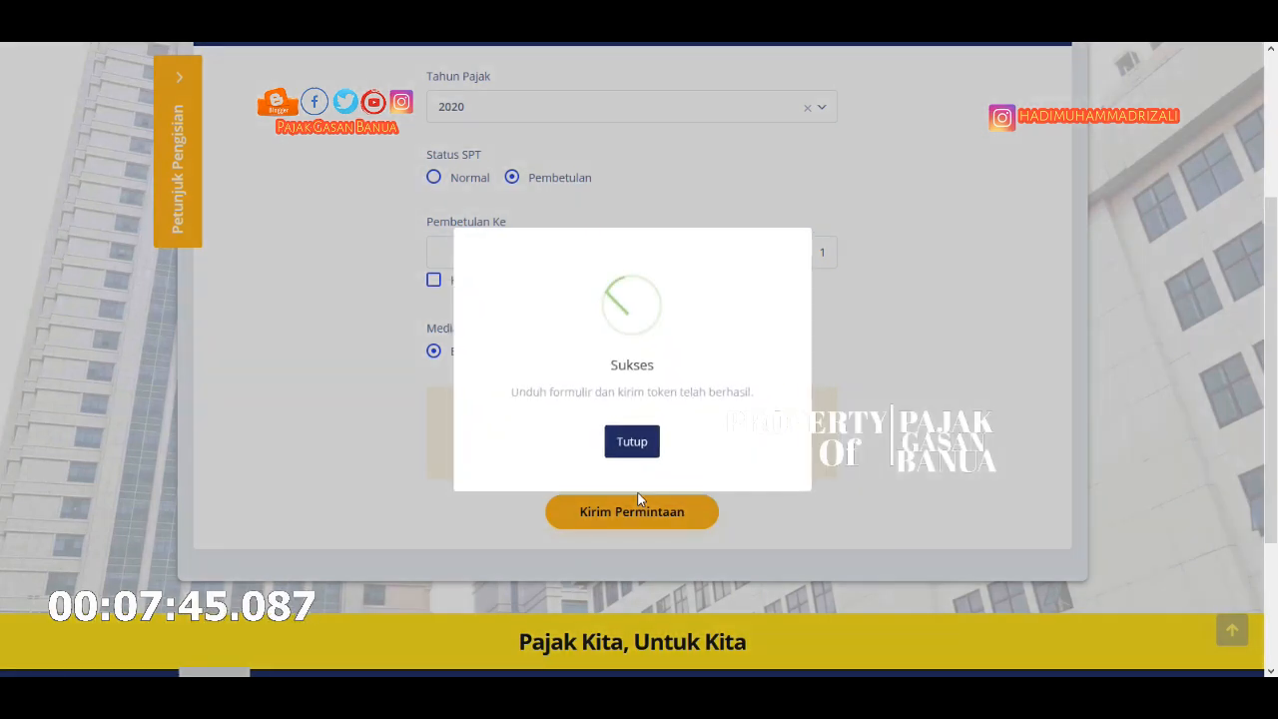
pyautogui.moveTo(493, 391); pyautogui.dragTo(755, 397)
pyautogui.click(741, 433)
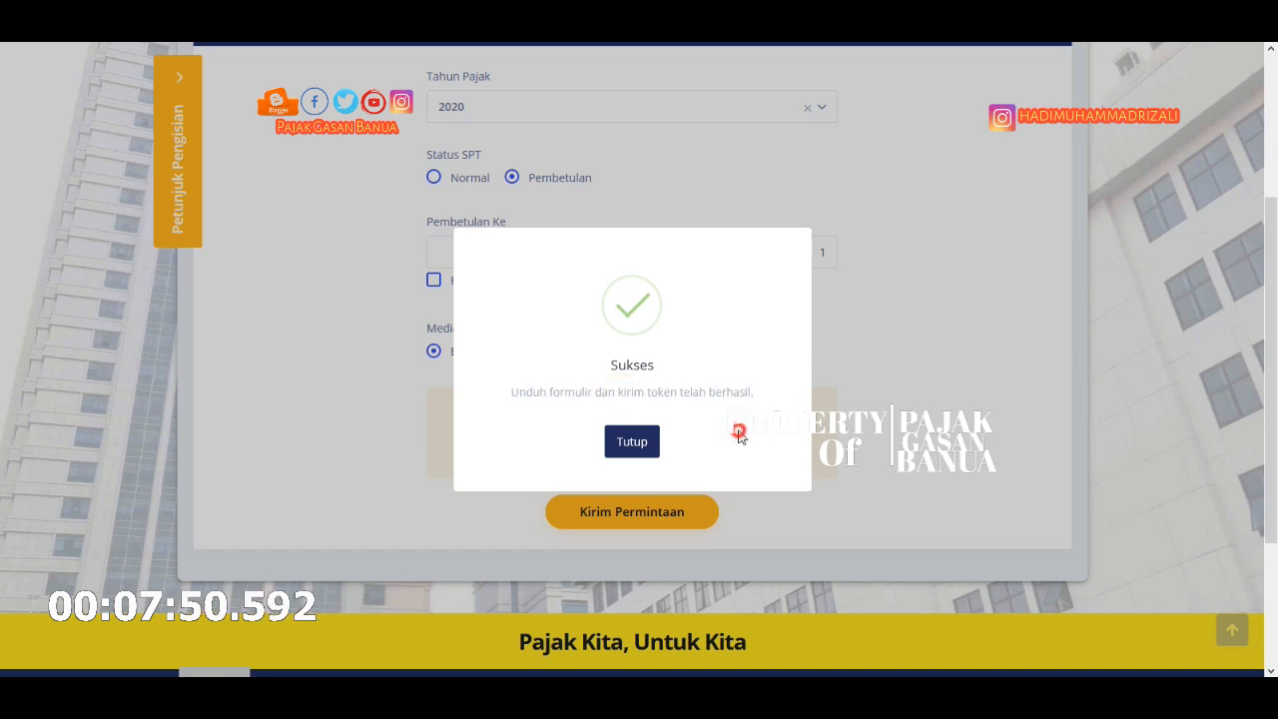
pyautogui.click(645, 446)
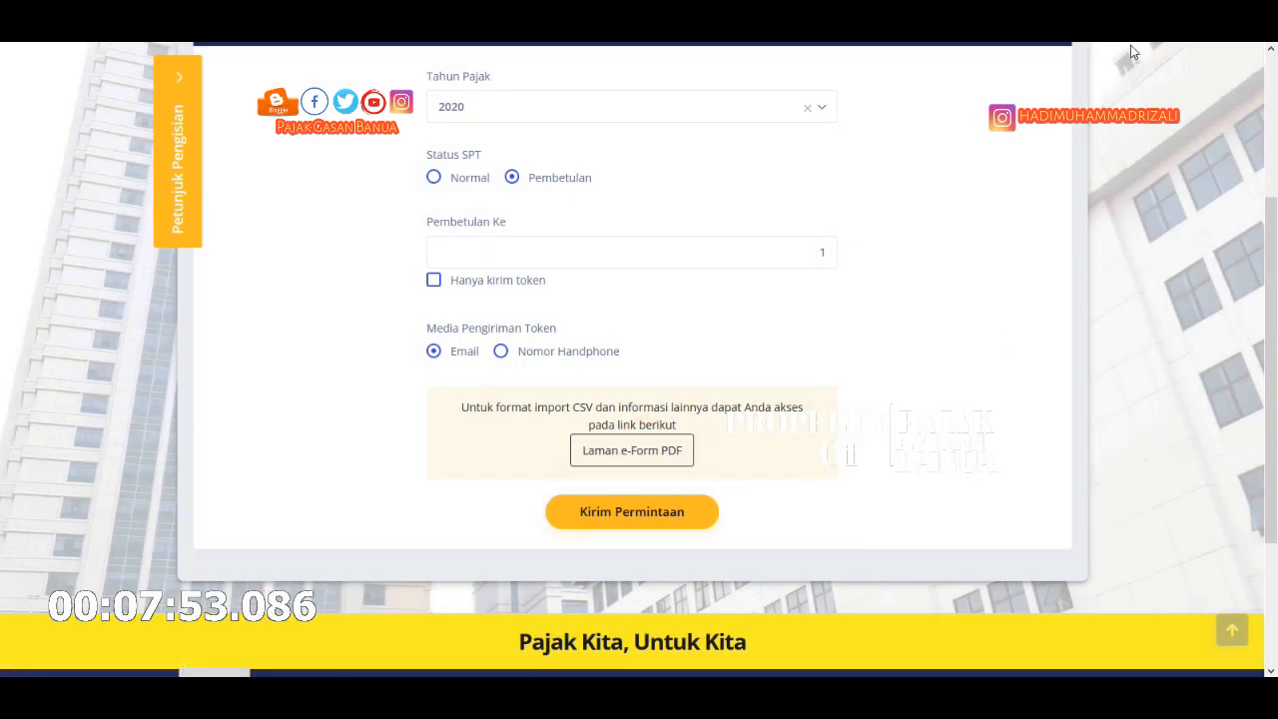
# Open the downloaded SPT 1771 form PDF in Adobe Acrobat Reader.
pyautogui.click(1004, 70)
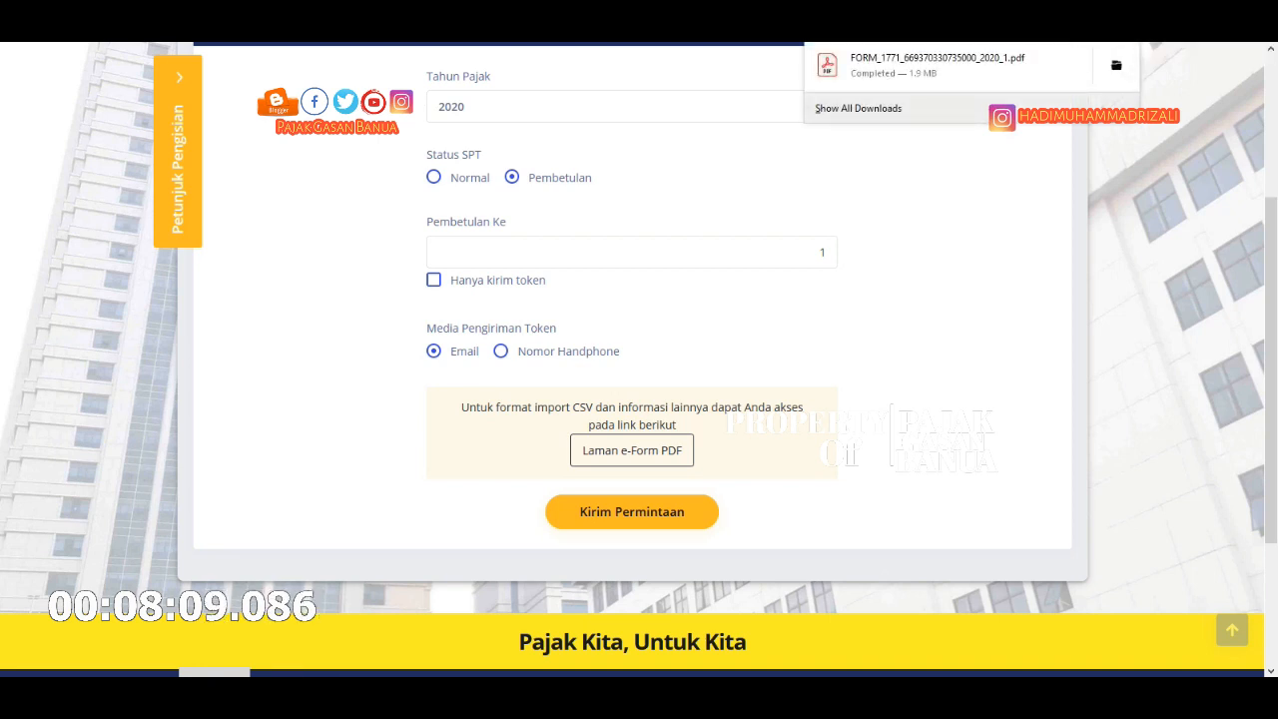
pyautogui.click(936, 68)
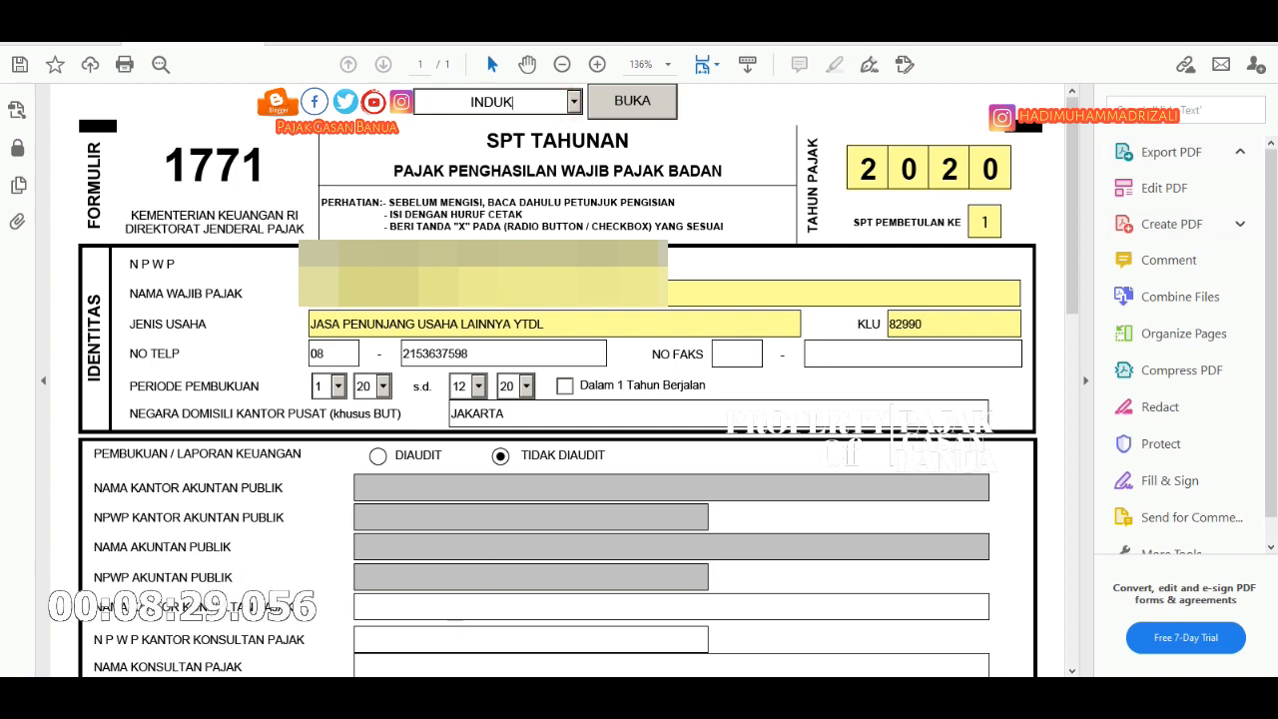
# Move the first two digits of the NO TELP number into the end of its prefix field.
pyautogui.moveTo(1073, 172); pyautogui.dragTo(1065, 212)
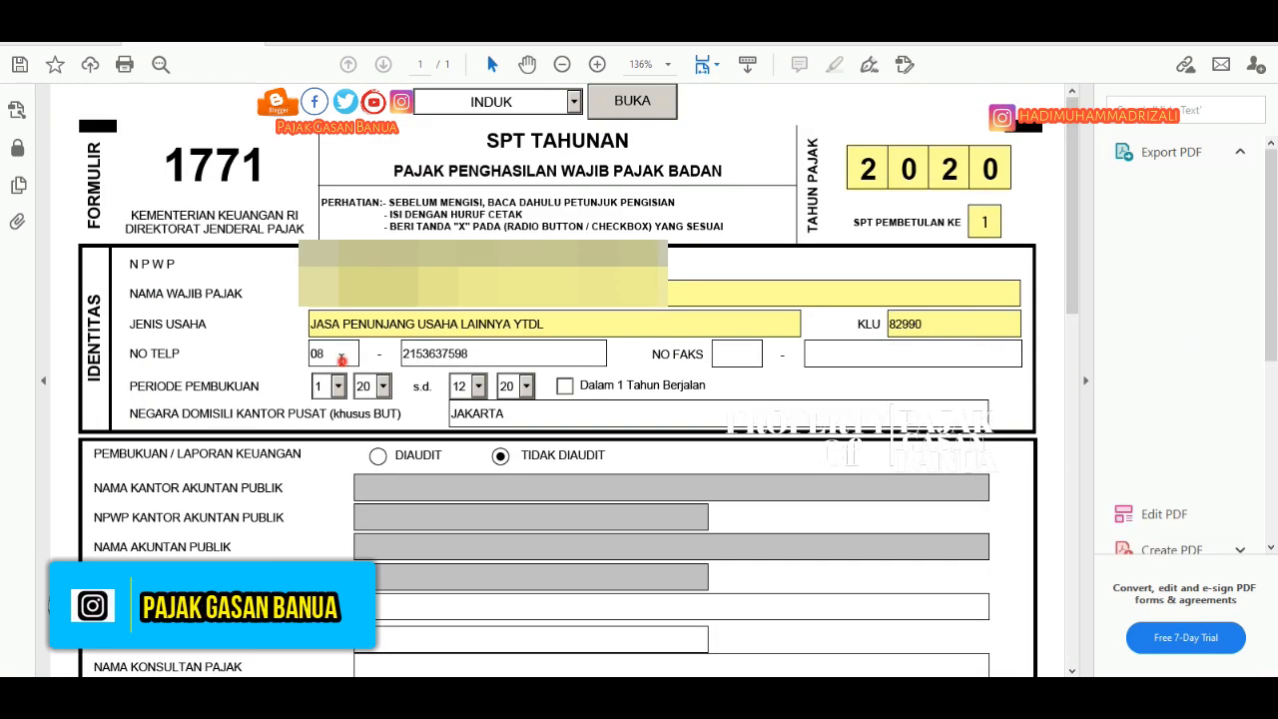
pyautogui.click(340, 359)
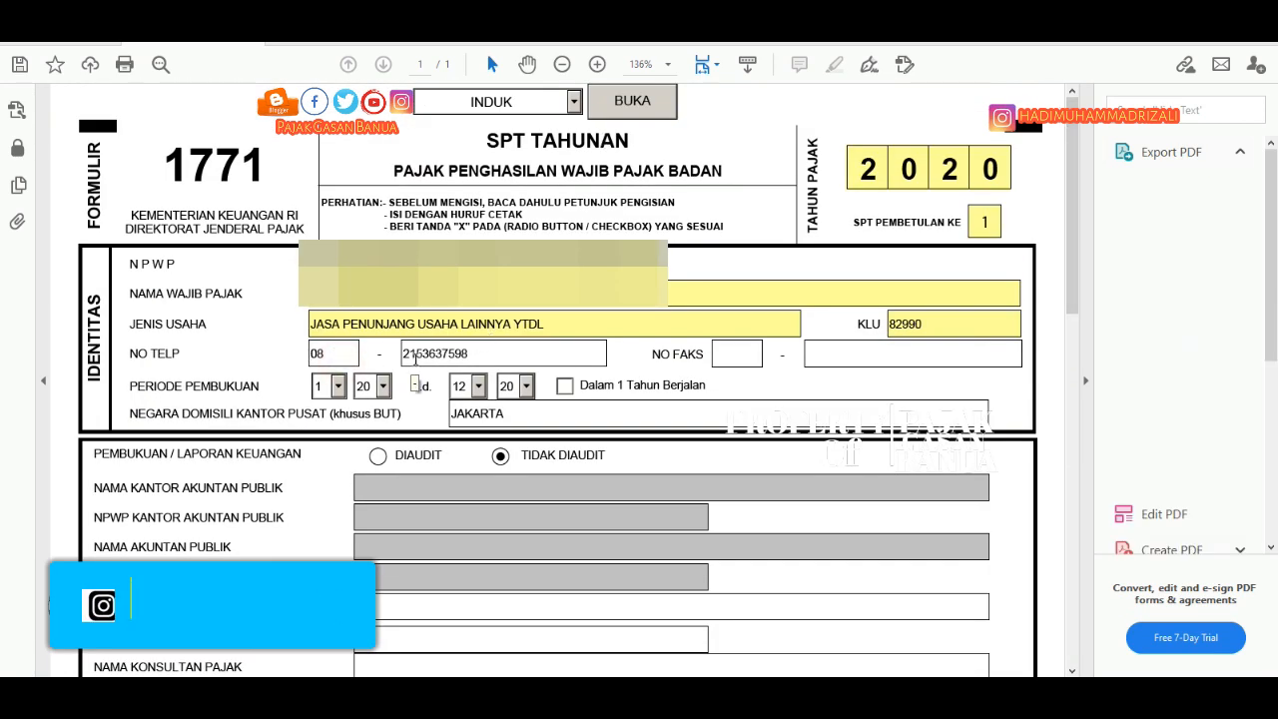
pyautogui.moveTo(416, 356); pyautogui.dragTo(388, 354)
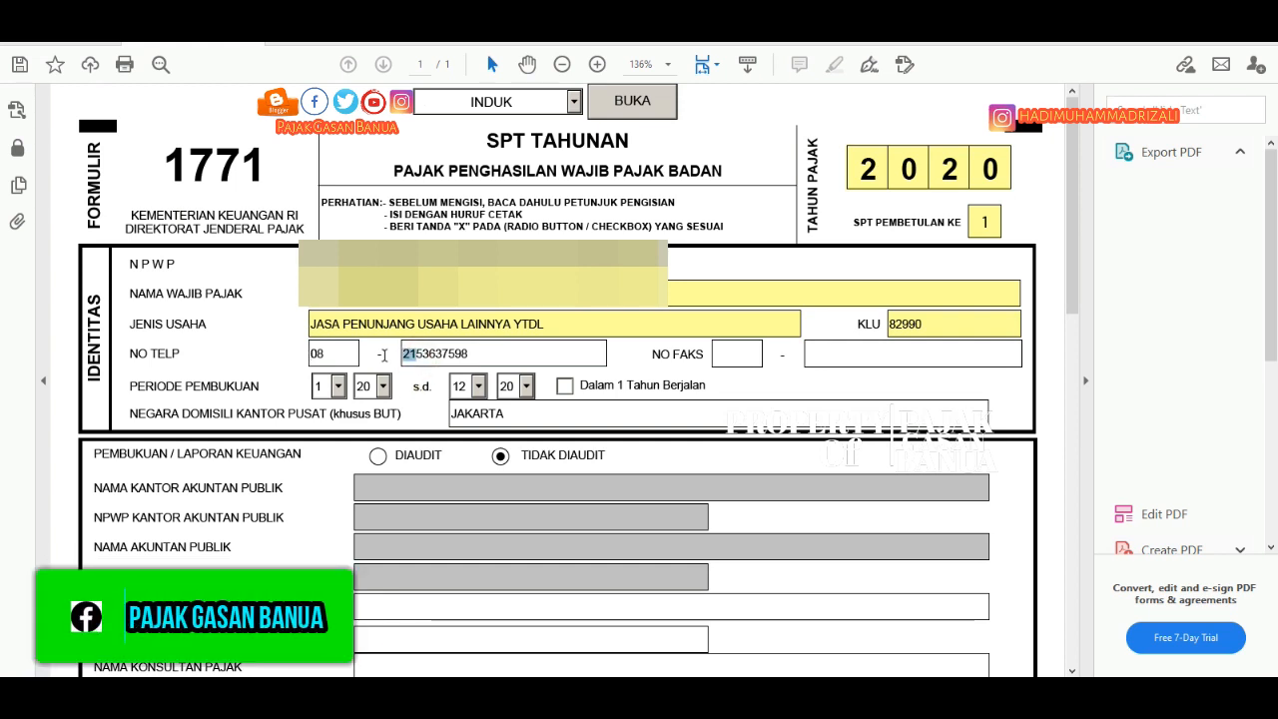
pyautogui.hotkey('ctrl', 'x')
pyautogui.click(337, 352)
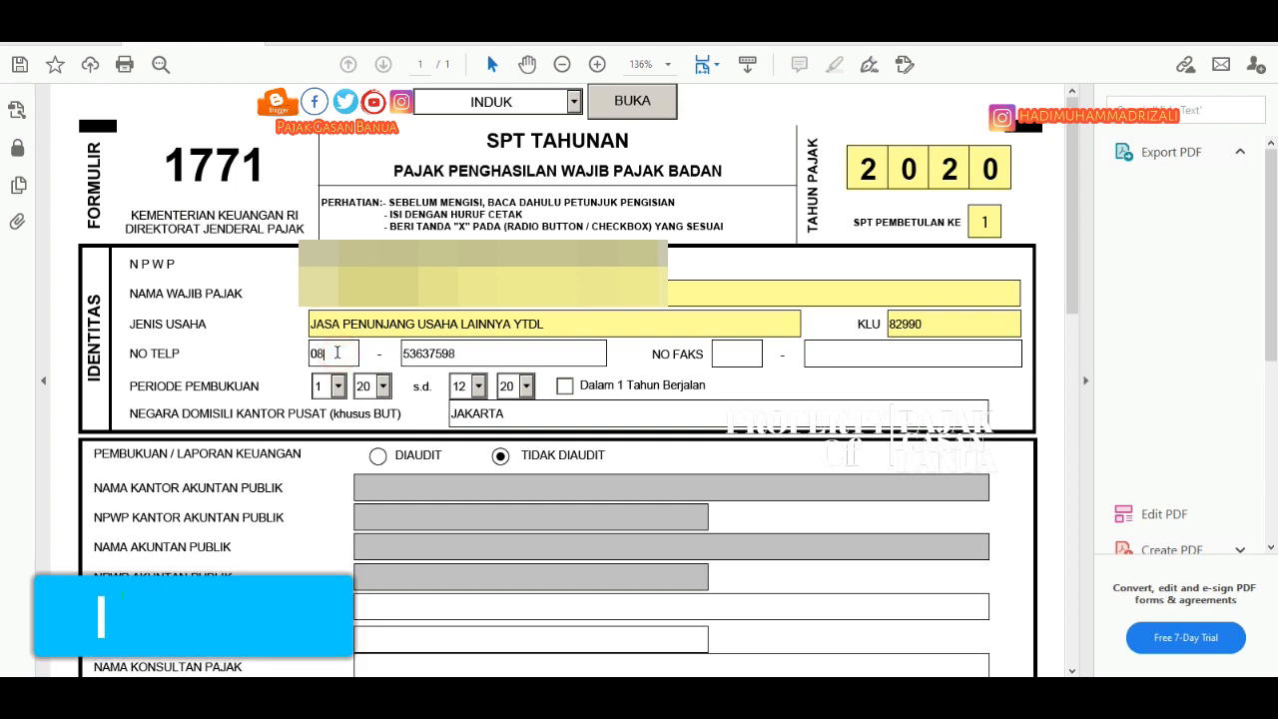
pyautogui.hotkey('ctrl', 'v')
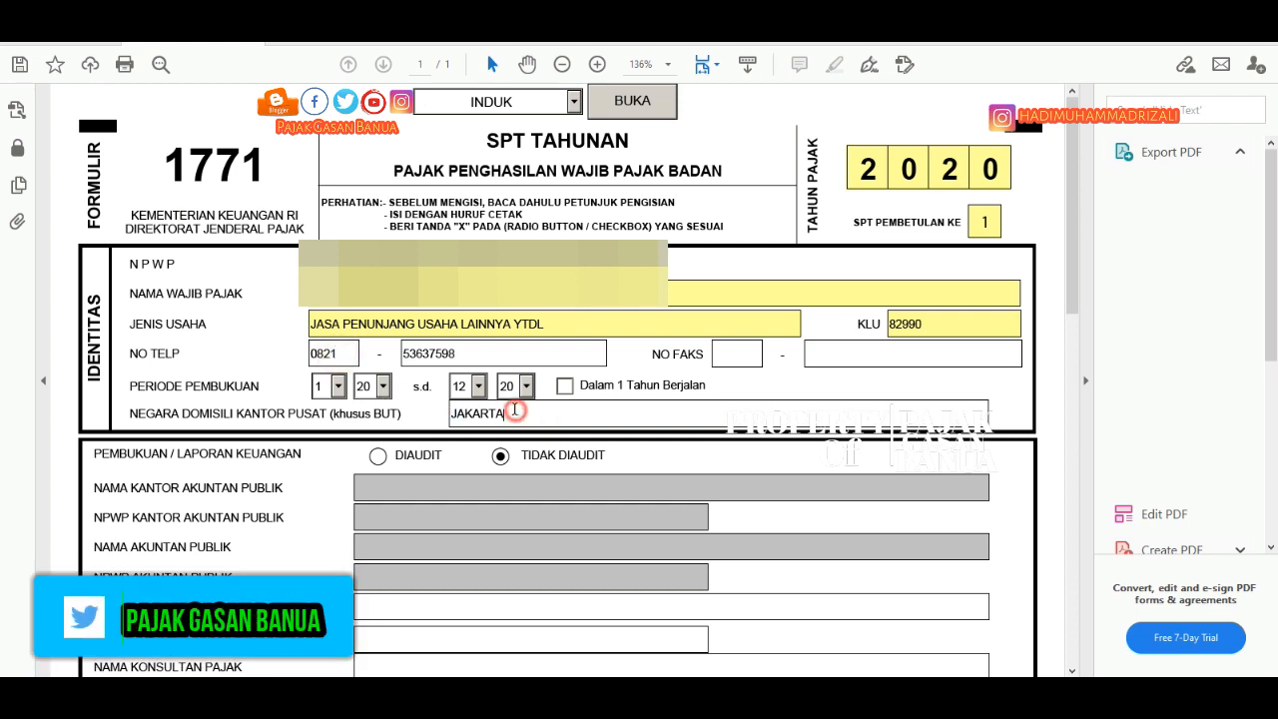
pyautogui.moveTo(514, 413); pyautogui.dragTo(490, 413)
pyautogui.click(489, 414)
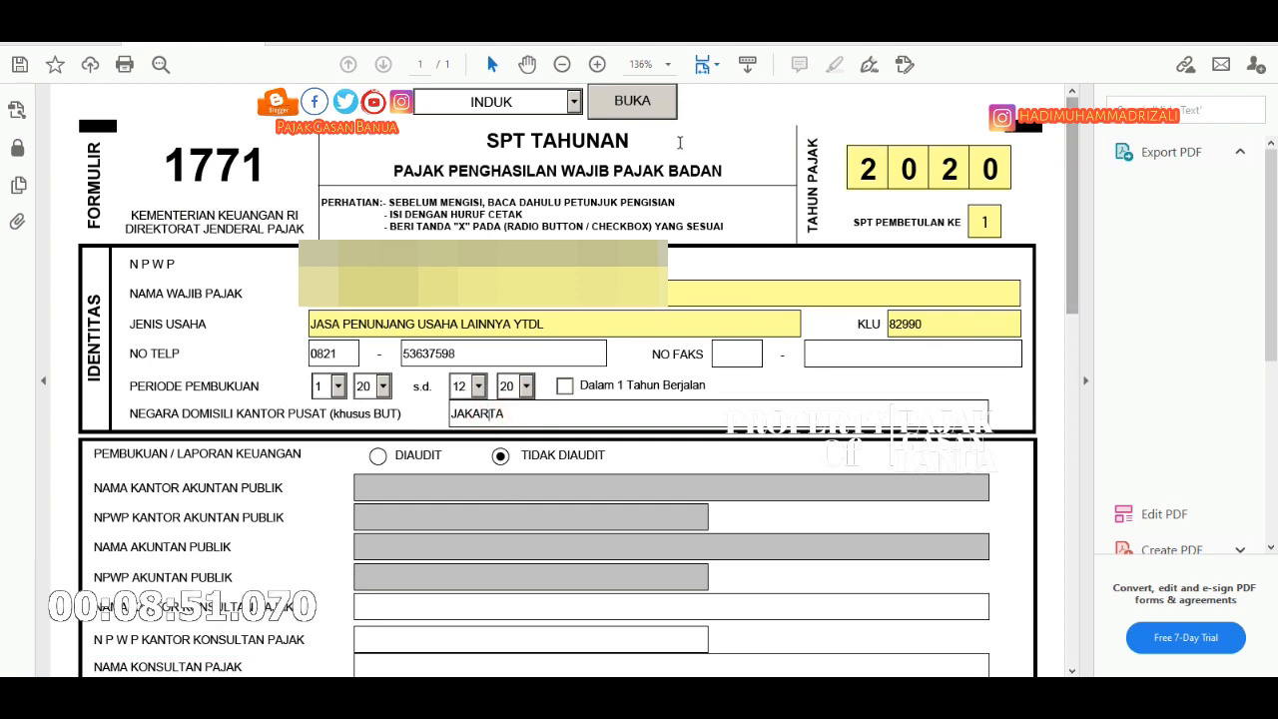
# Open the Induk Lanjutan page of the 1771 form.
pyautogui.click(523, 93)
pyautogui.click(574, 102)
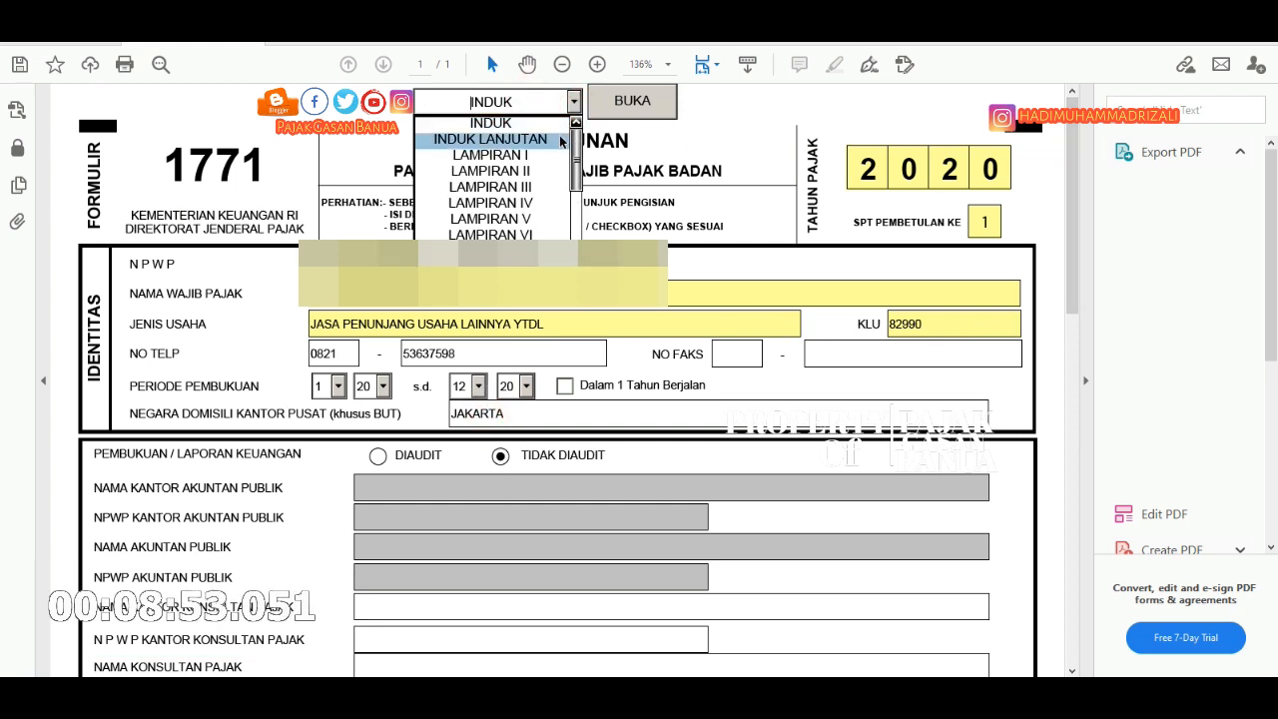
pyautogui.click(554, 135)
pyautogui.click(622, 117)
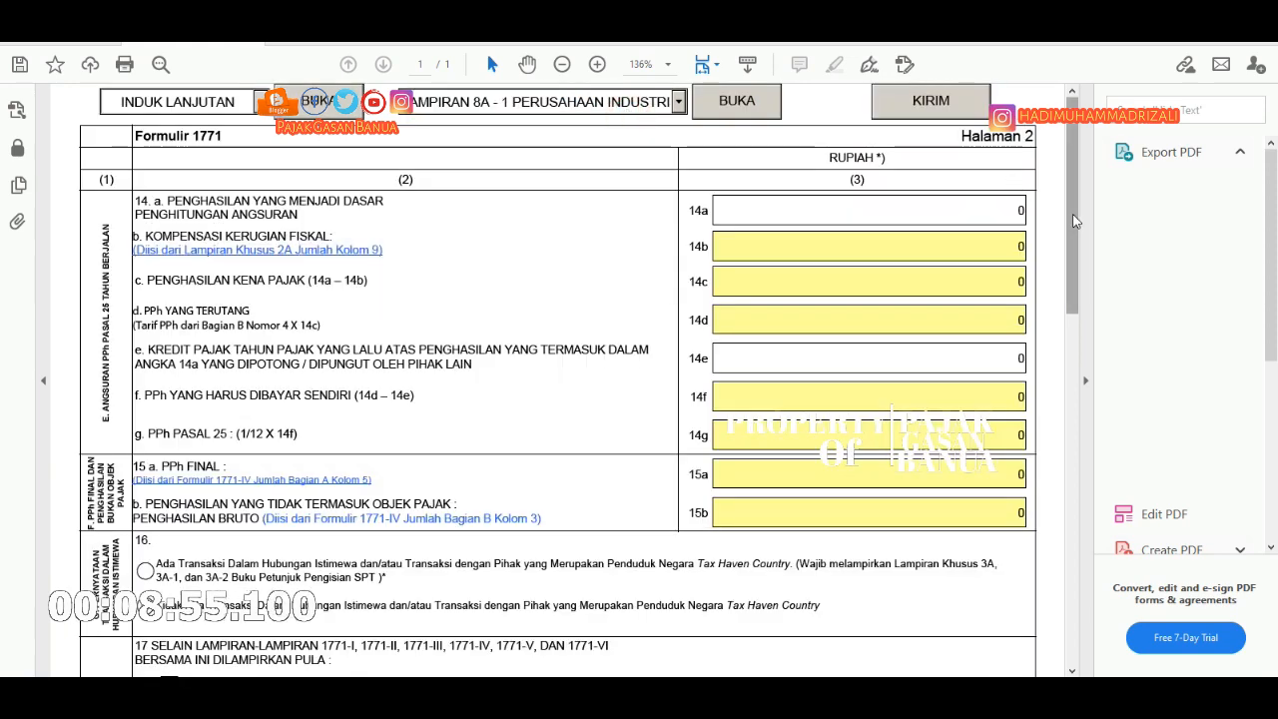
# In the Pernyataan section, enter AMUNTAI as the place and set the date to today, 07/04/2021.
pyautogui.scroll(-2, 1073, 231)
pyautogui.scroll(-10, 1074, 232)
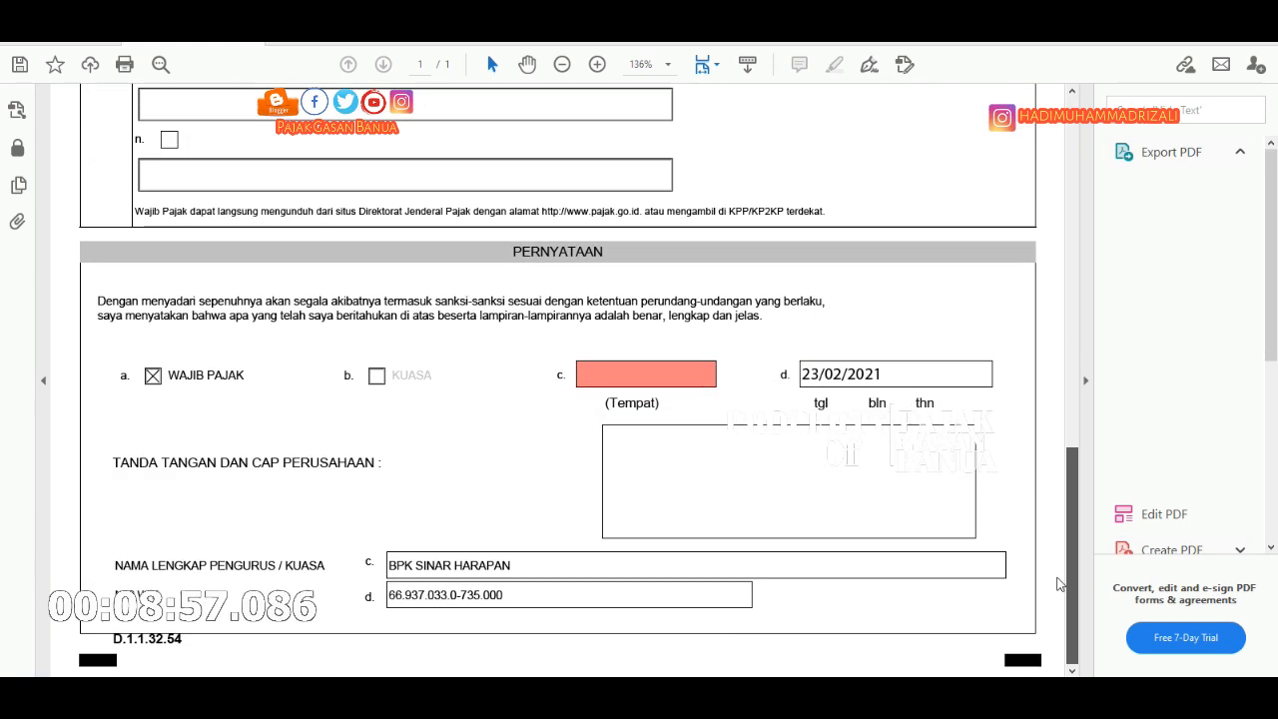
pyautogui.click(645, 365)
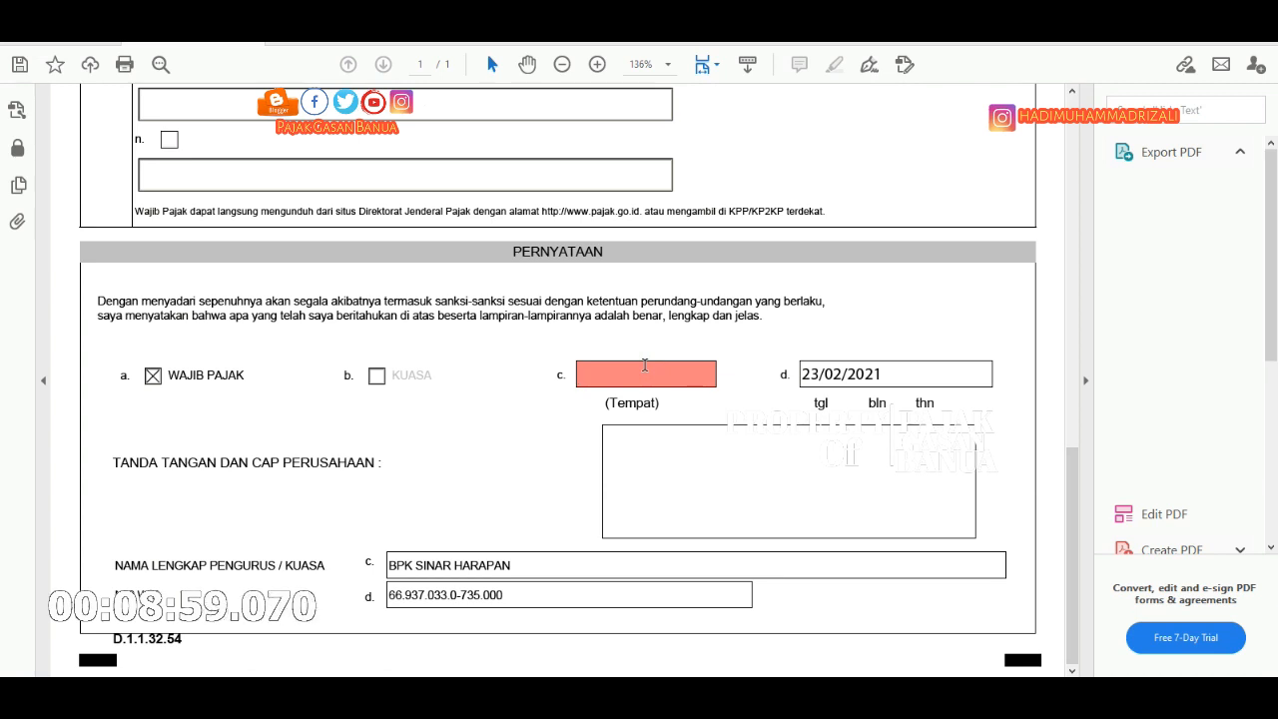
pyautogui.write('AMUNTAI')
pyautogui.press('Tab')
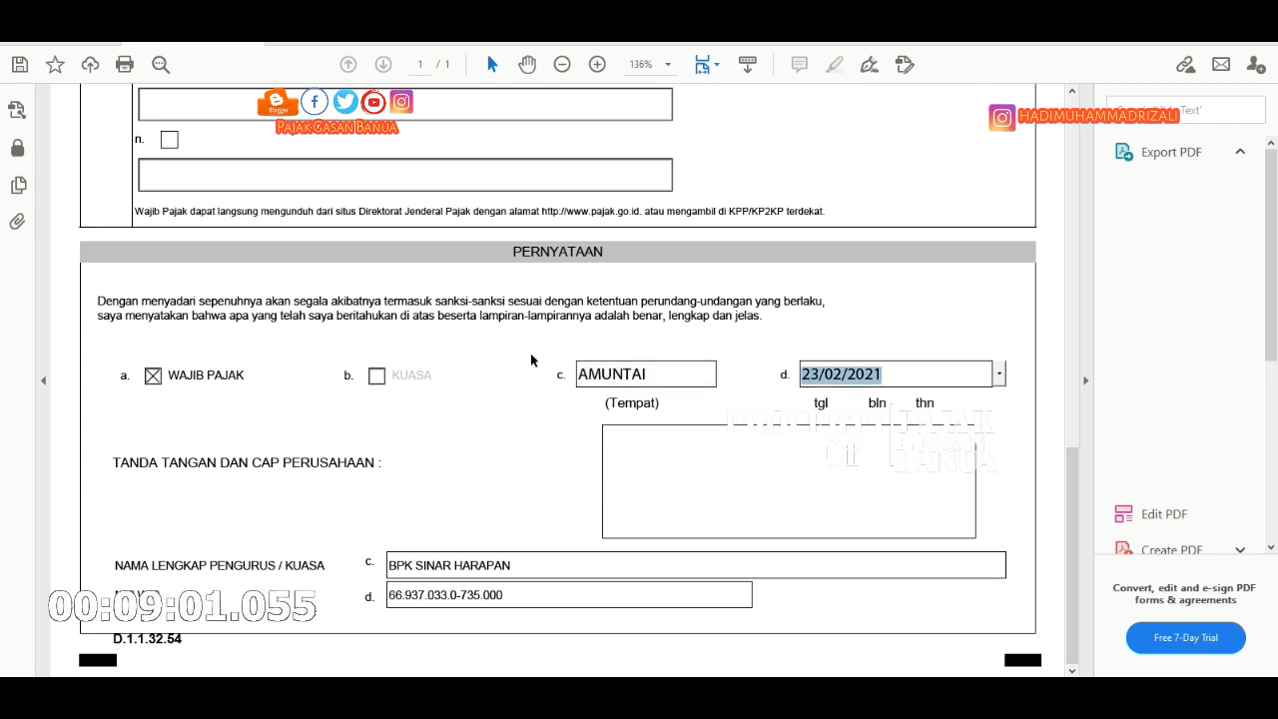
pyautogui.click(1000, 376)
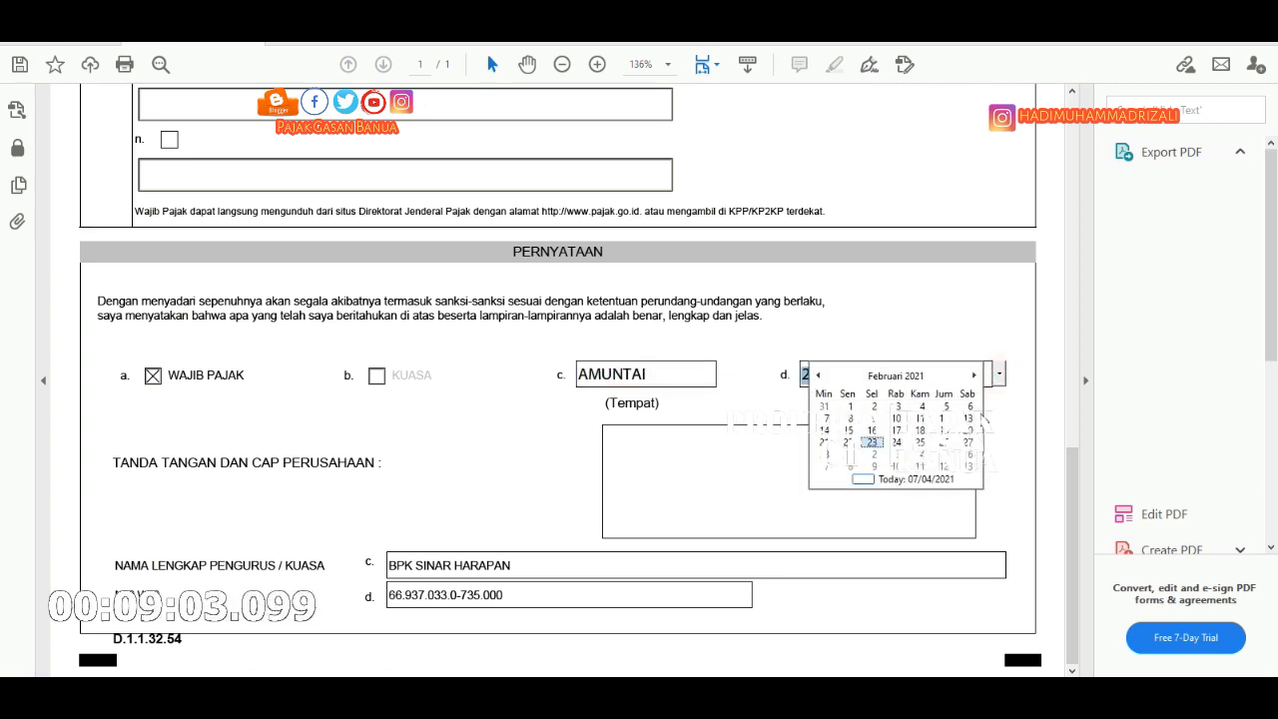
pyautogui.click(918, 484)
# Open Lampiran 8A - 6 Non Kualifikasi to view its balance sheet elements, and return to Induk Lanjutan.
pyautogui.moveTo(1073, 524); pyautogui.dragTo(1042, 162)
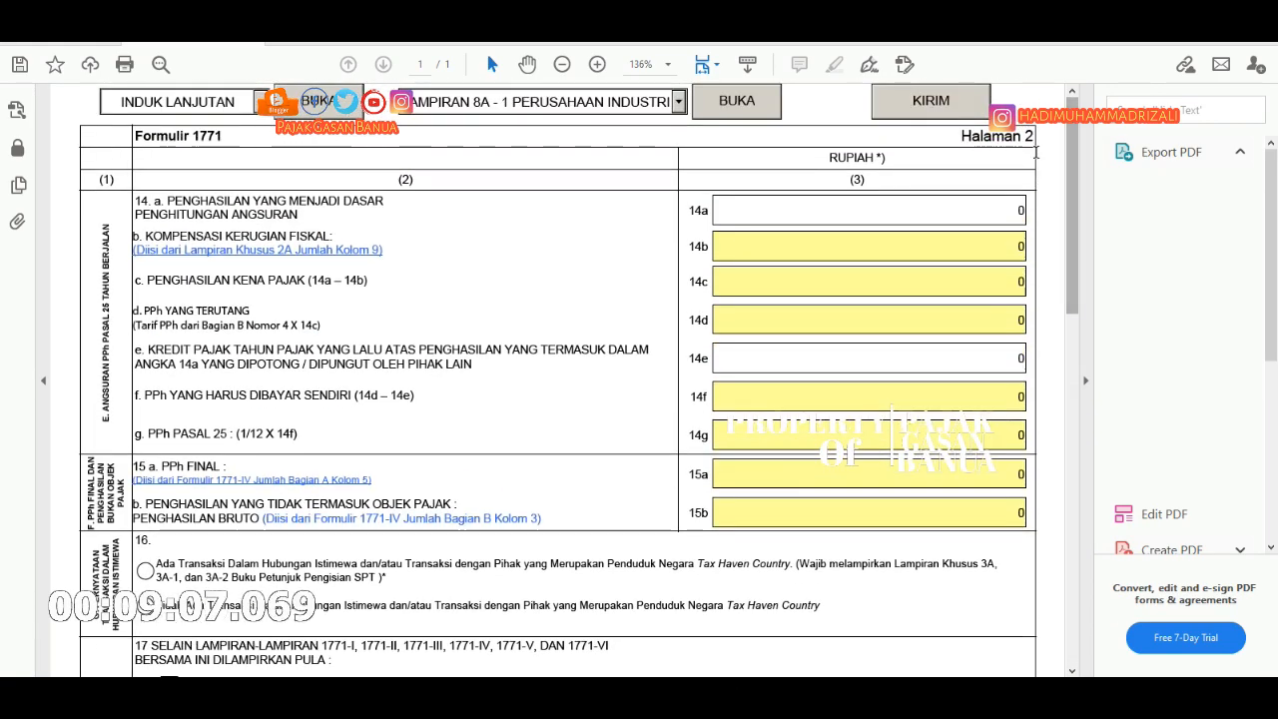
pyautogui.click(569, 103)
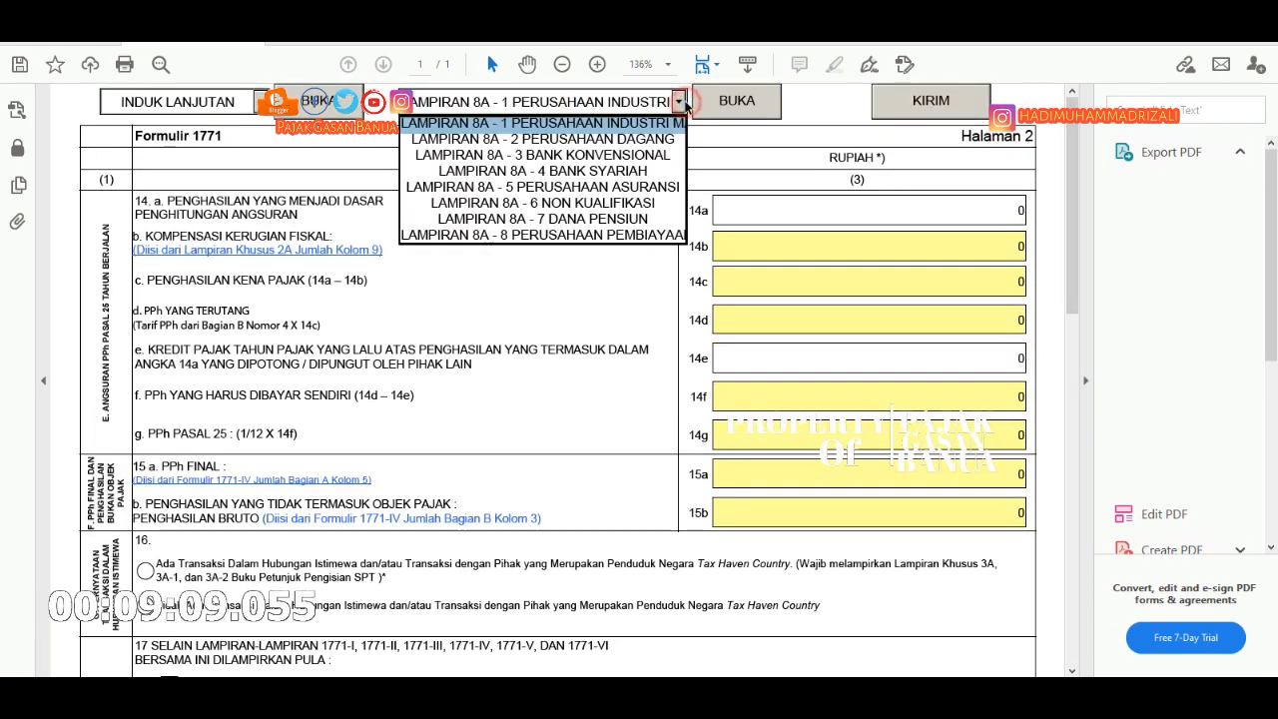
pyautogui.click(631, 204)
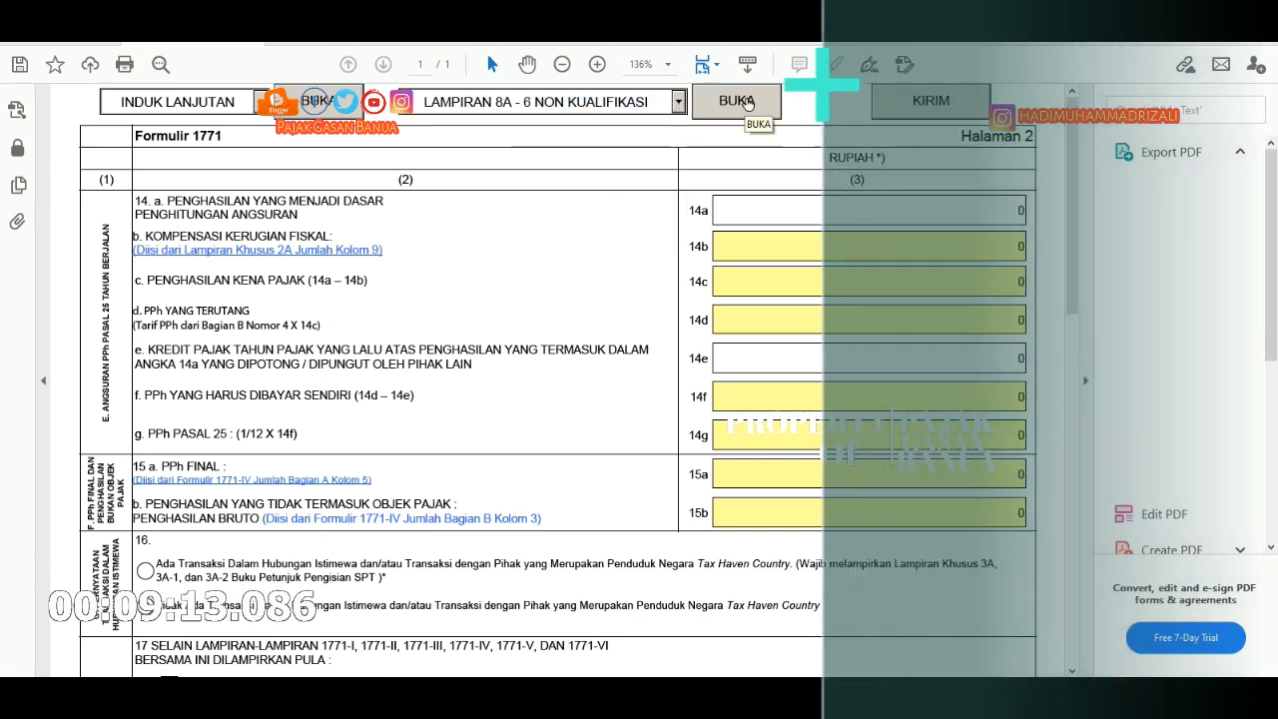
pyautogui.click(747, 104)
pyautogui.moveTo(1071, 191); pyautogui.dragTo(1044, 132)
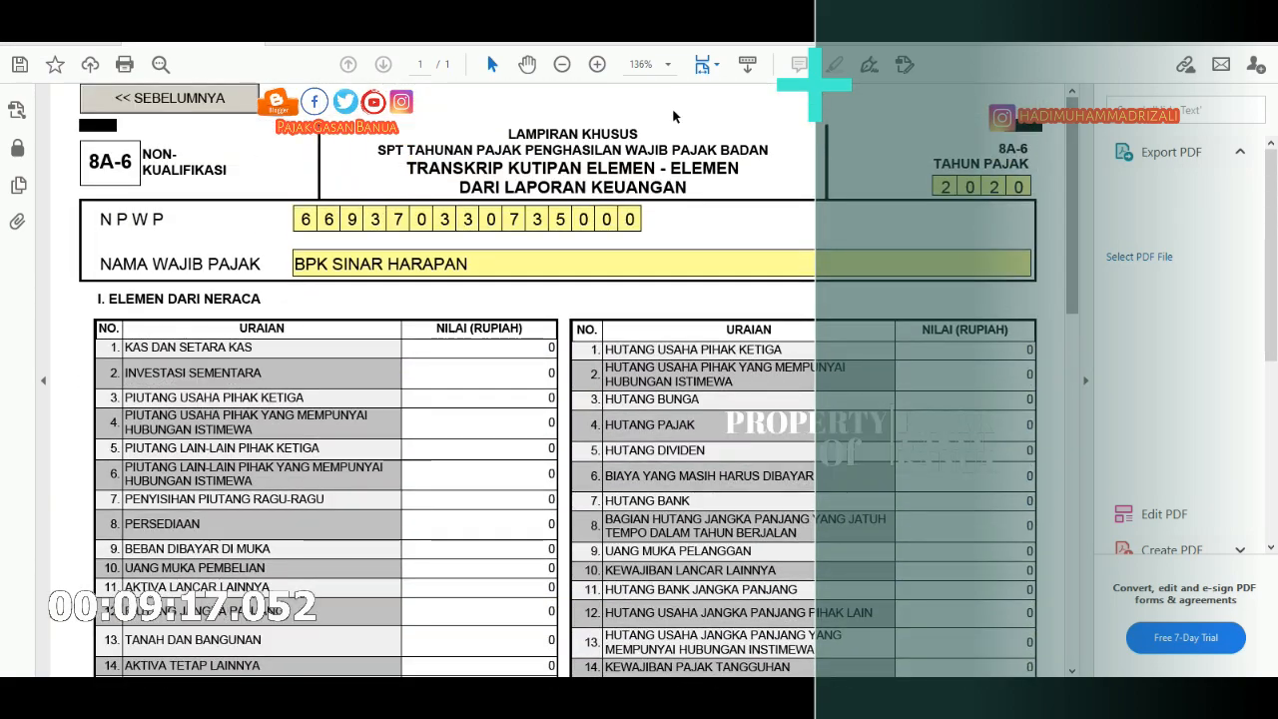
pyautogui.click(174, 101)
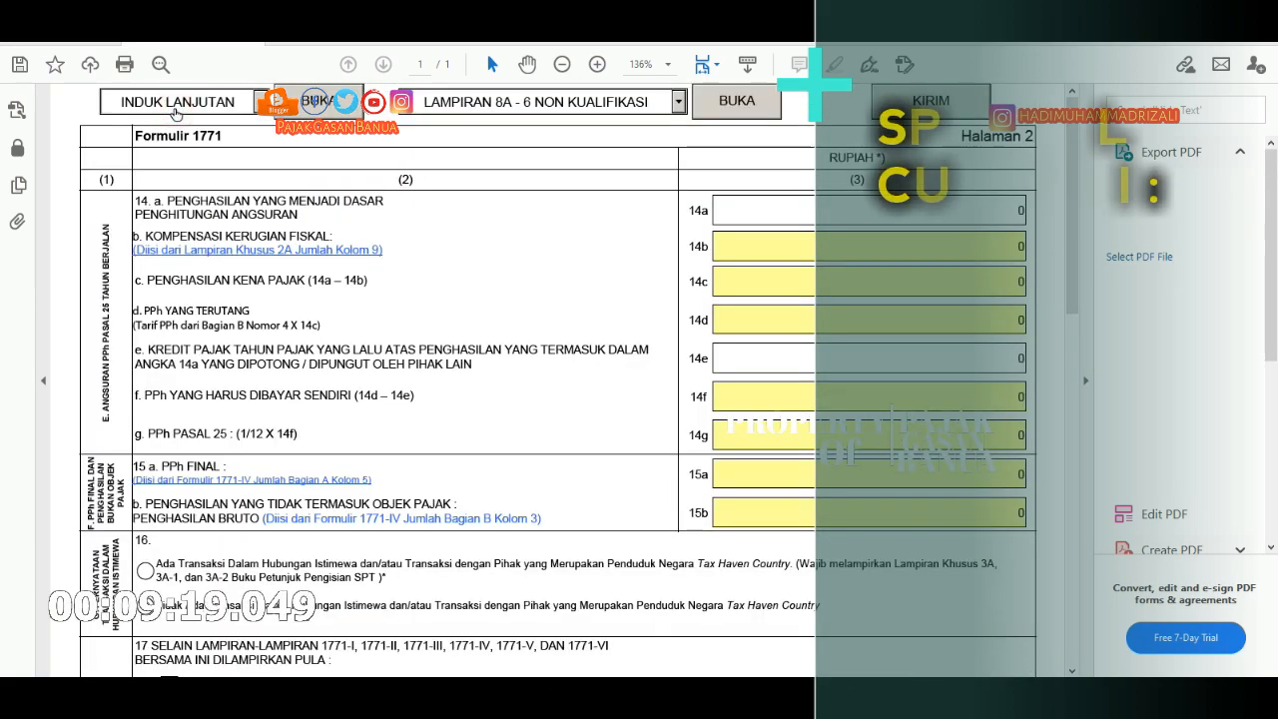
# Open Lampiran V to review the shareholder list in Bagian A, and return to Induk Lanjutan.
pyautogui.click(261, 101)
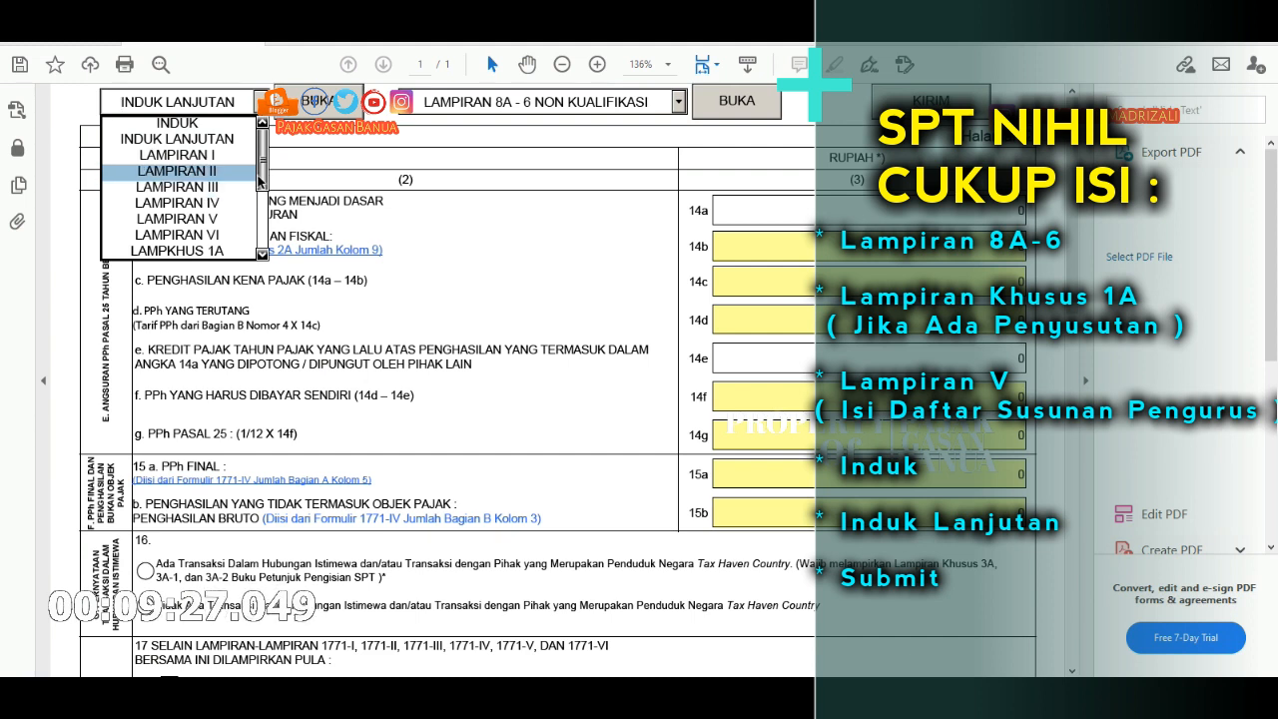
pyautogui.moveTo(264, 160)
pyautogui.mouseDown()
pyautogui.moveTo(264, 222)
pyautogui.moveTo(263, 161)
pyautogui.mouseUp()
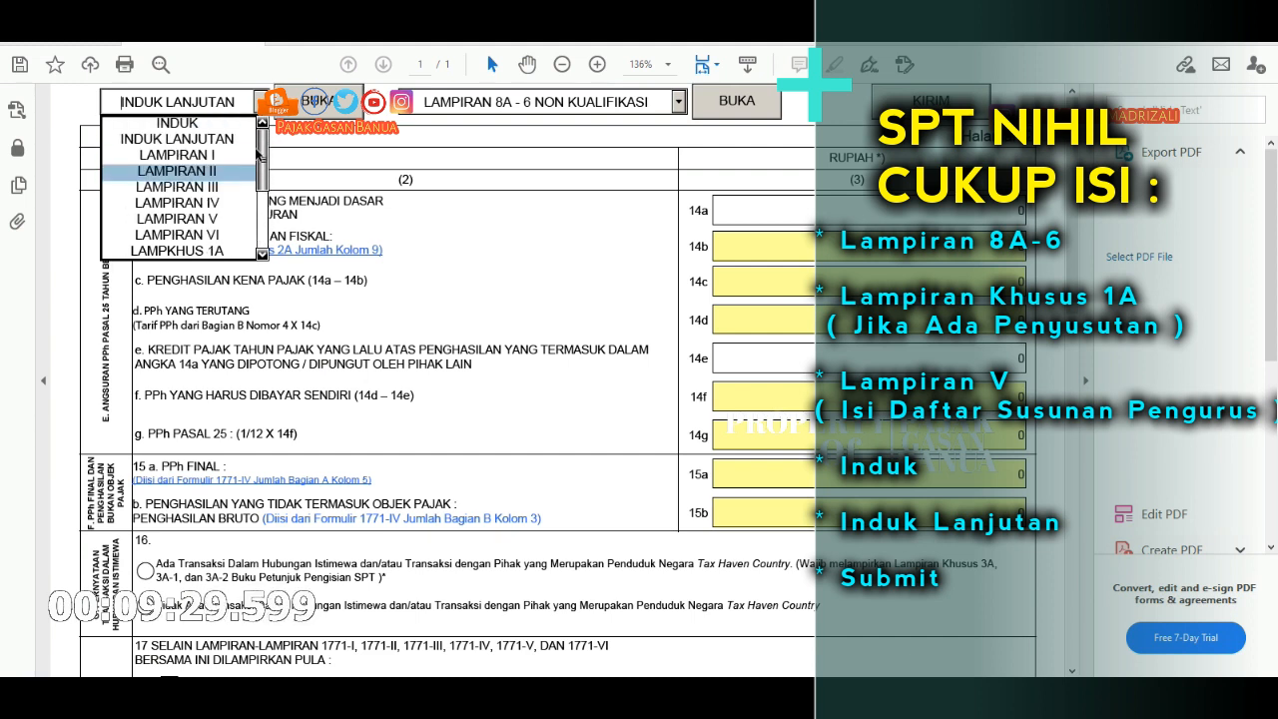
pyautogui.click(226, 222)
pyautogui.click(351, 108)
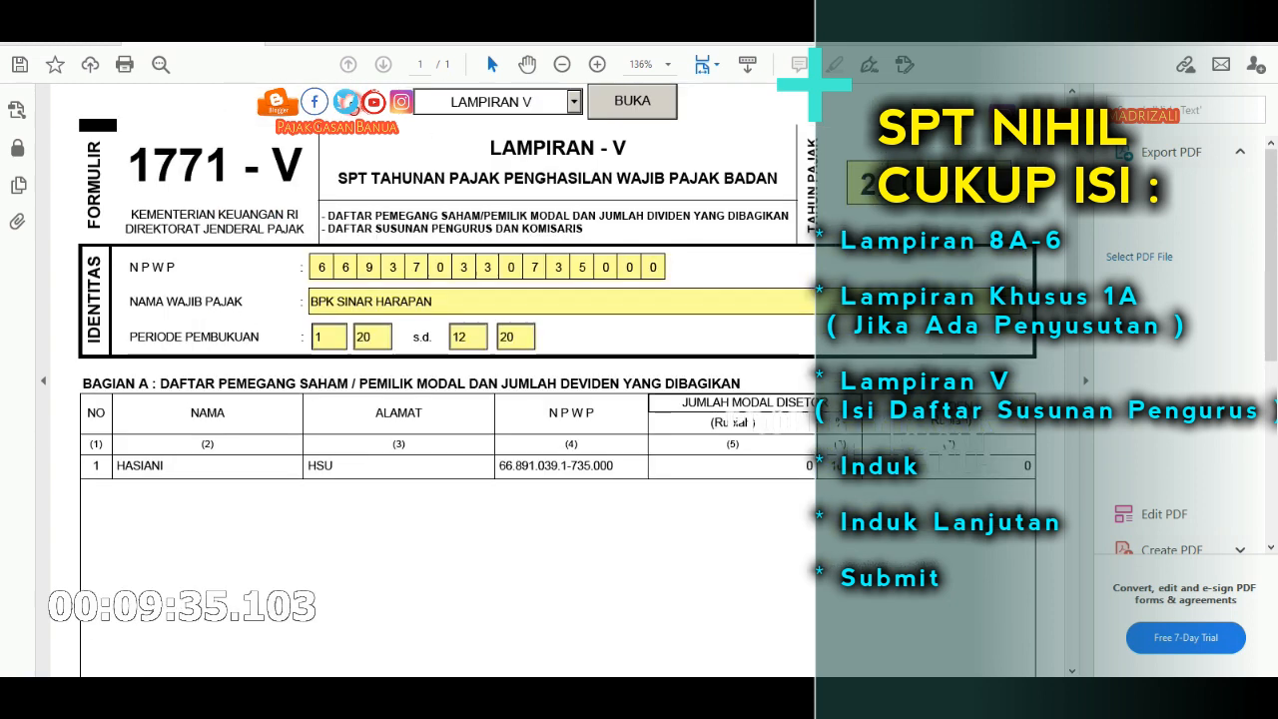
pyautogui.scroll(-5, 1071, 362)
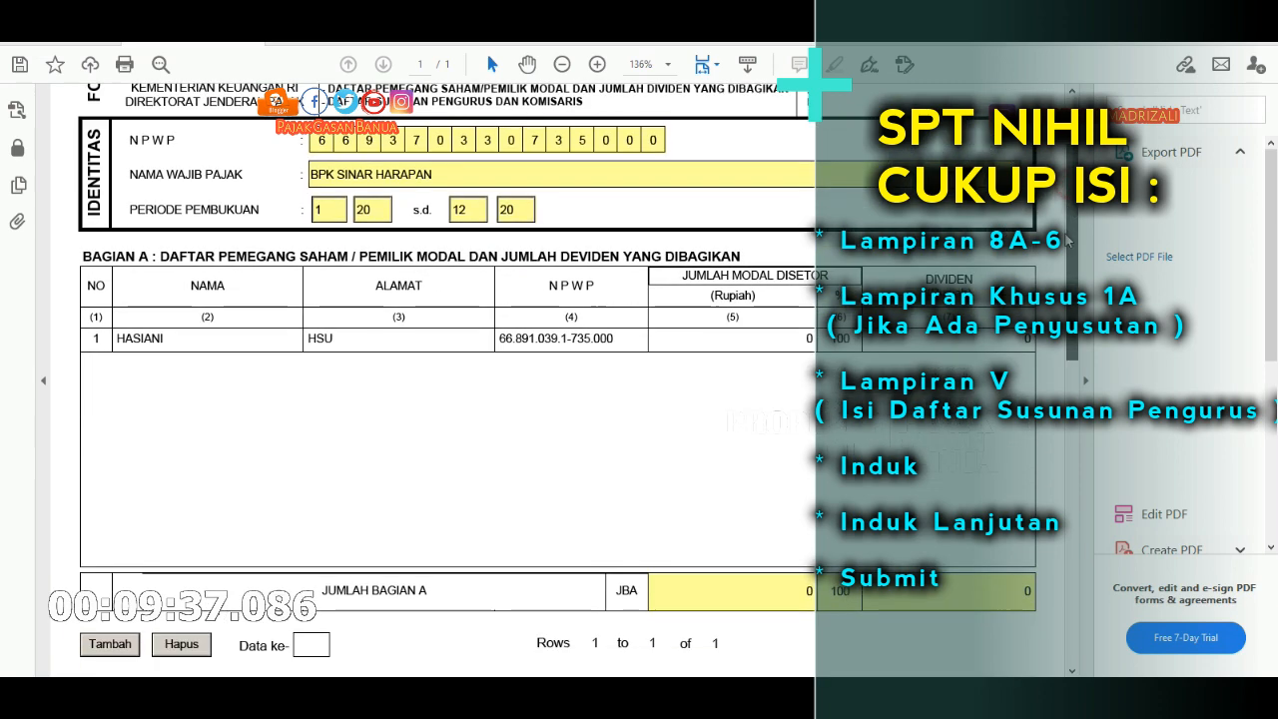
pyautogui.scroll(10, 456, 290)
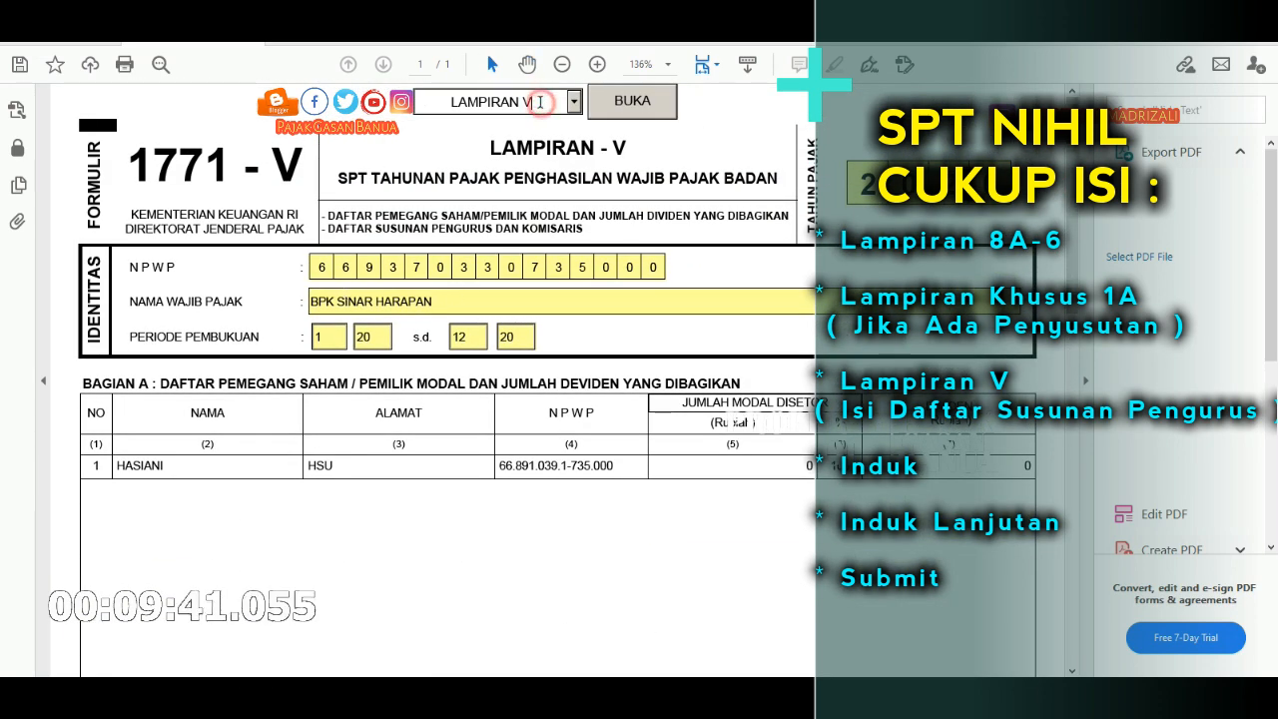
pyautogui.click(574, 104)
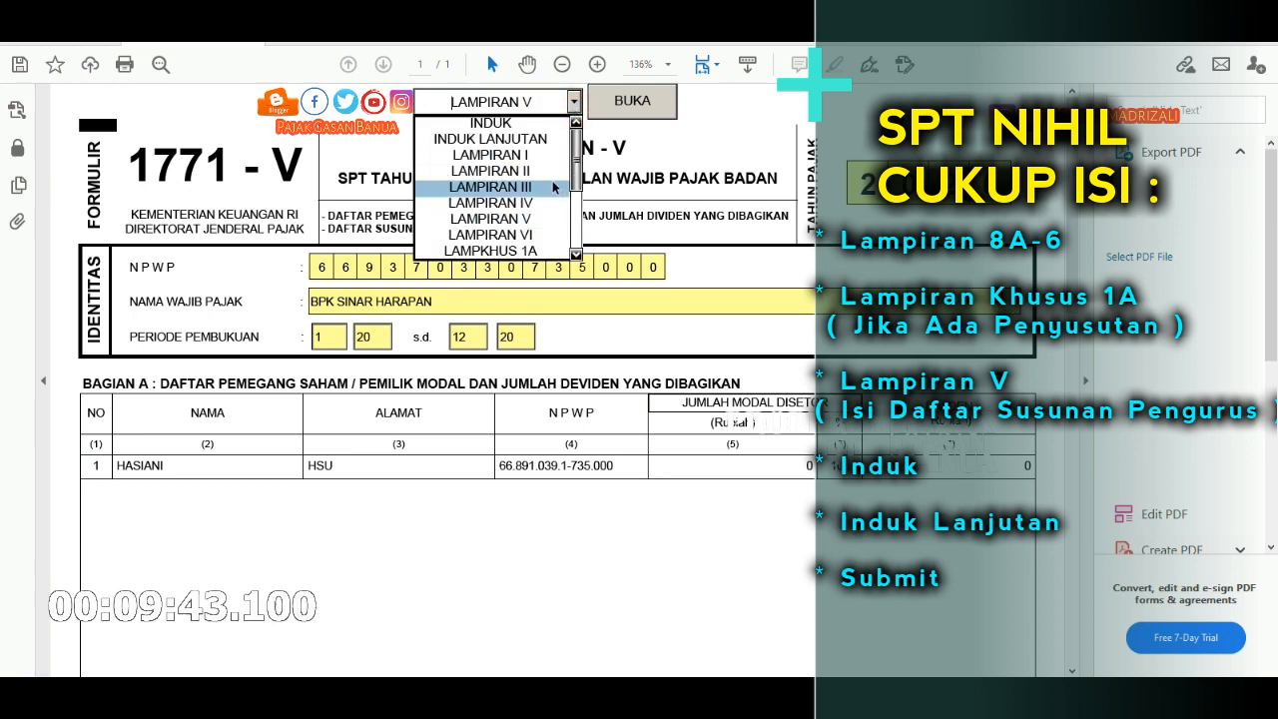
pyautogui.click(539, 139)
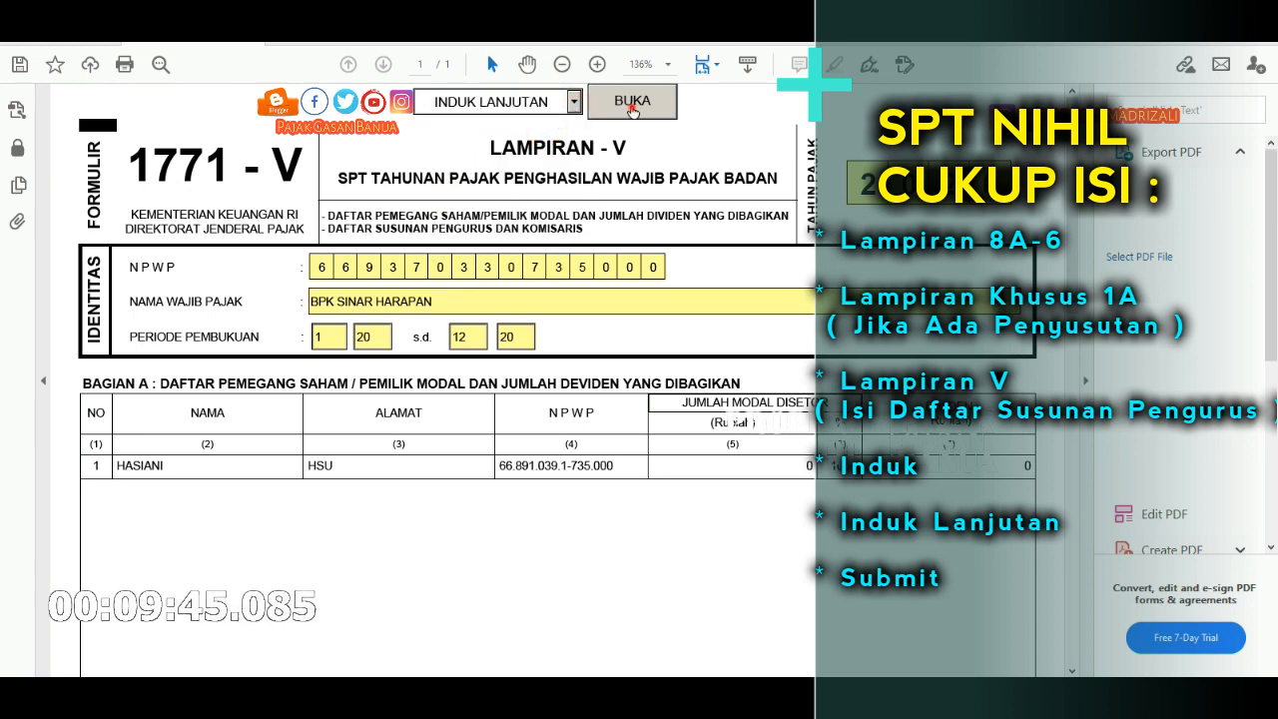
pyautogui.click(634, 104)
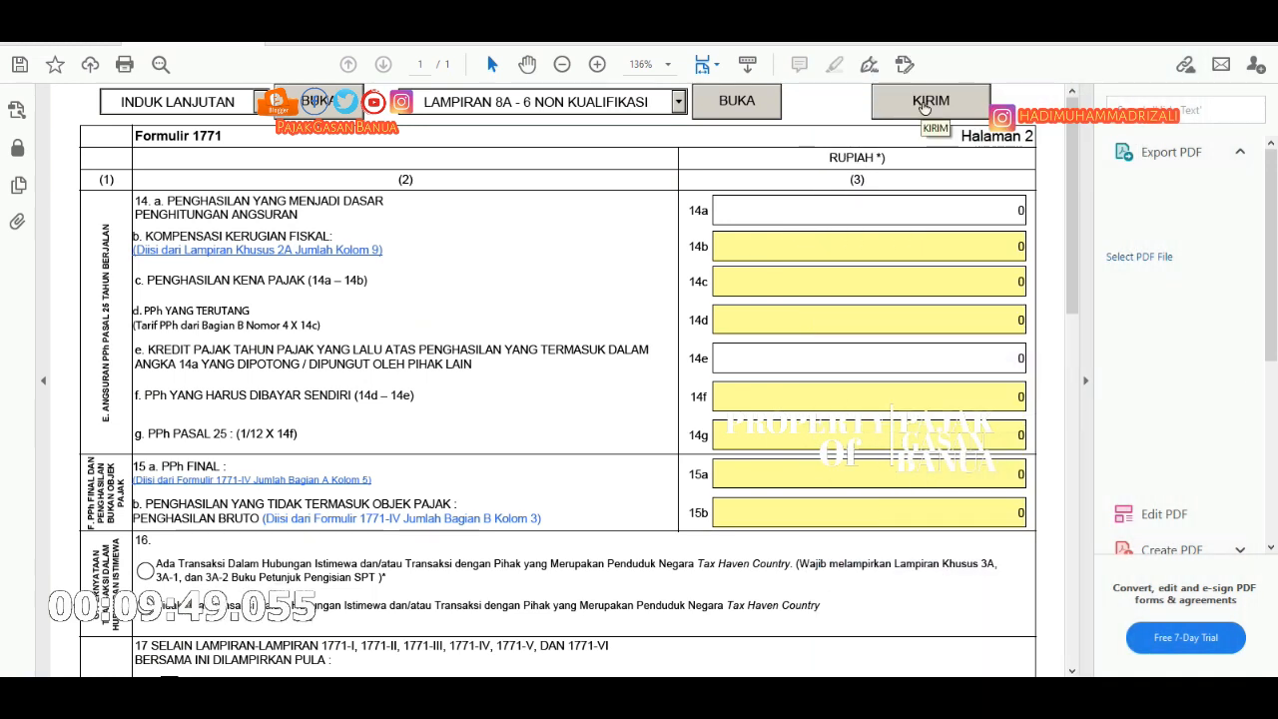
# Open the Kirim submission page and check the upload requirements for Laporan Keuangan.
pyautogui.click(924, 103)
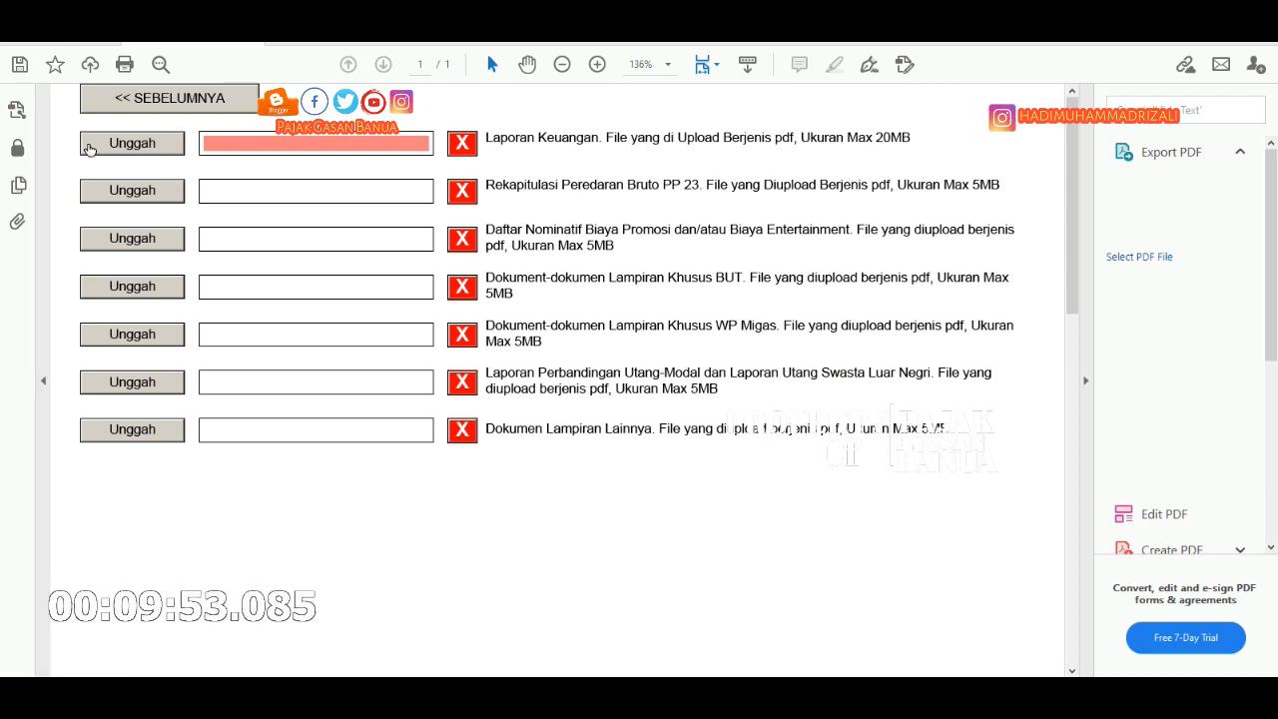
pyautogui.click(148, 151)
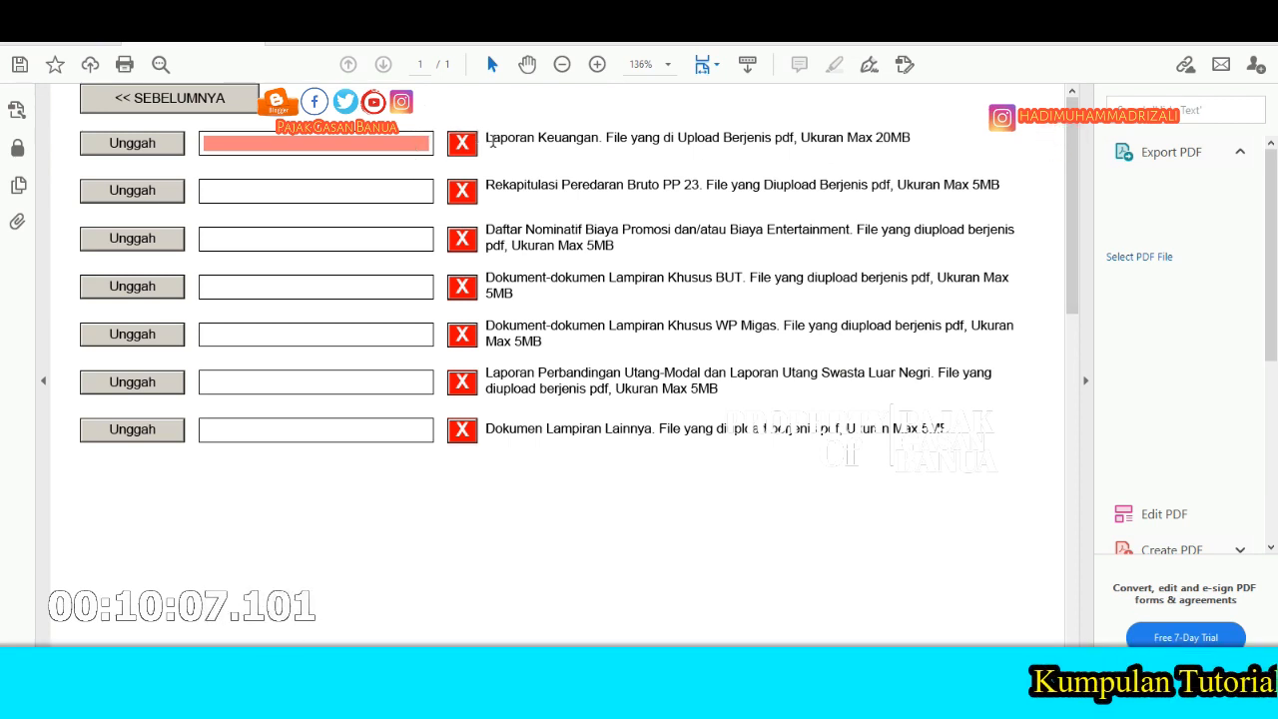
pyautogui.moveTo(489, 140); pyautogui.dragTo(719, 142)
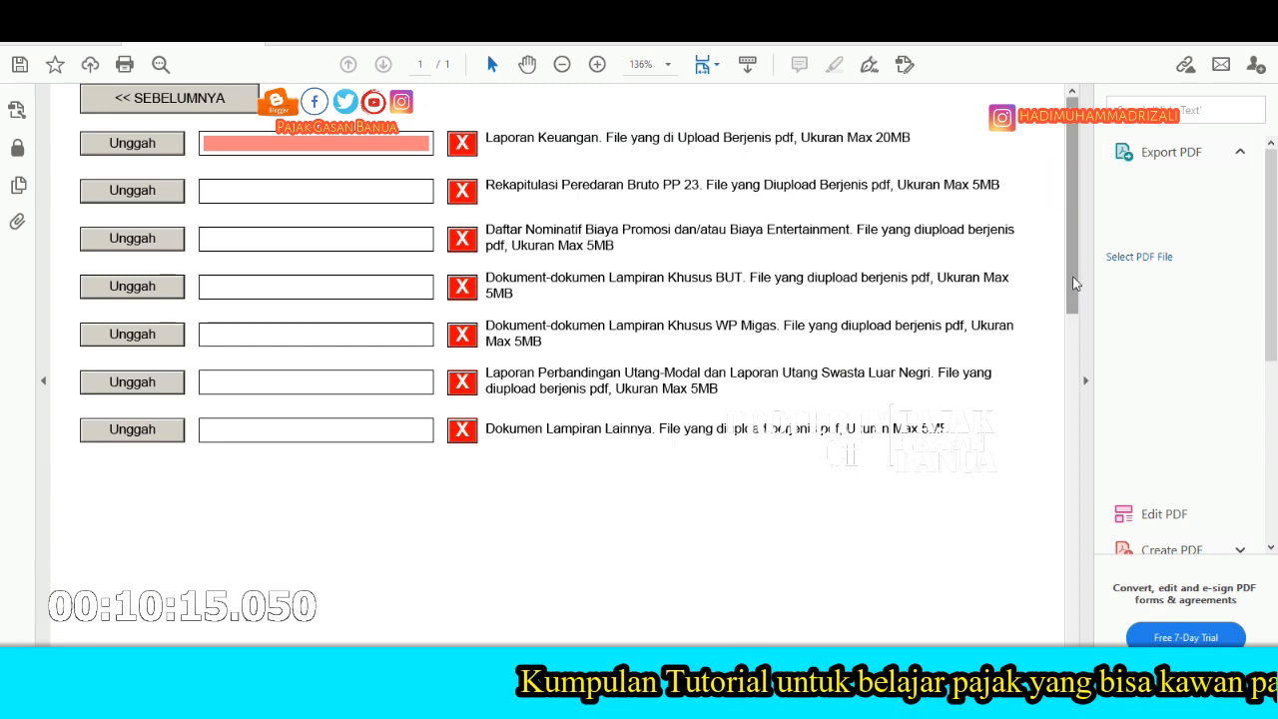
# Review the Kode Verifikasi section of the submission page and refresh its QR code.
pyautogui.moveTo(1075, 283); pyautogui.dragTo(1048, 431)
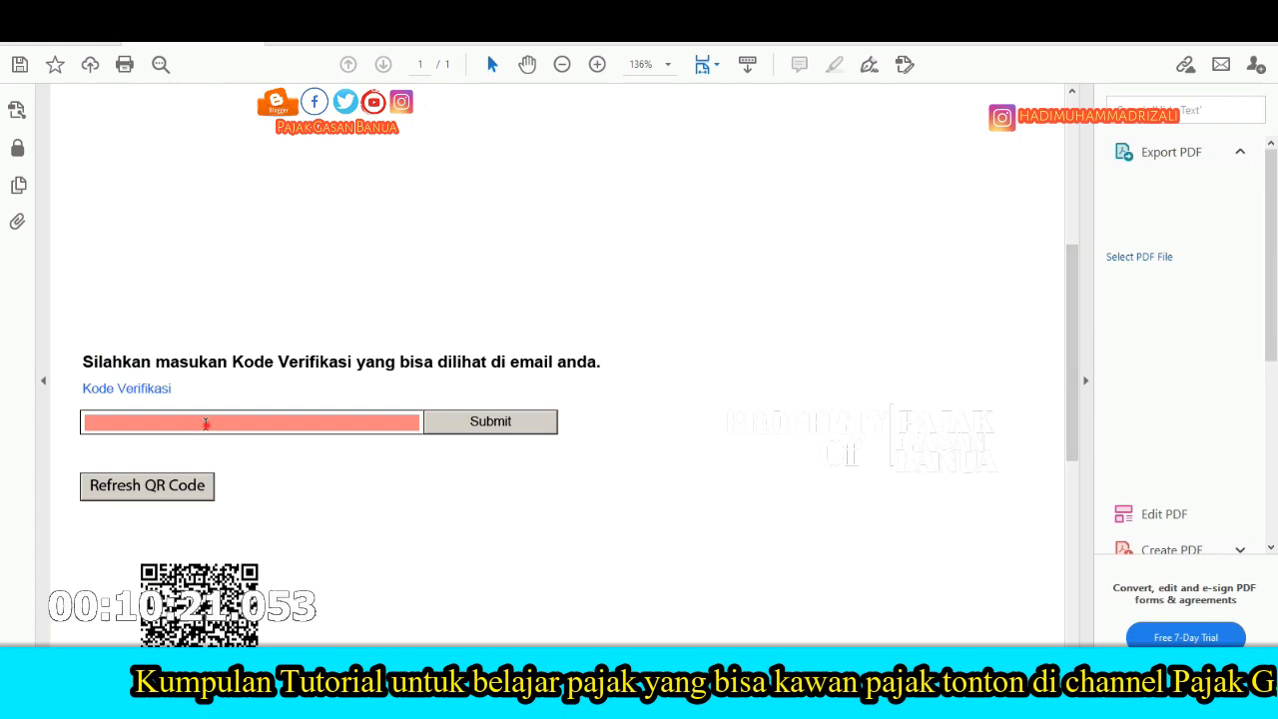
pyautogui.click(187, 392)
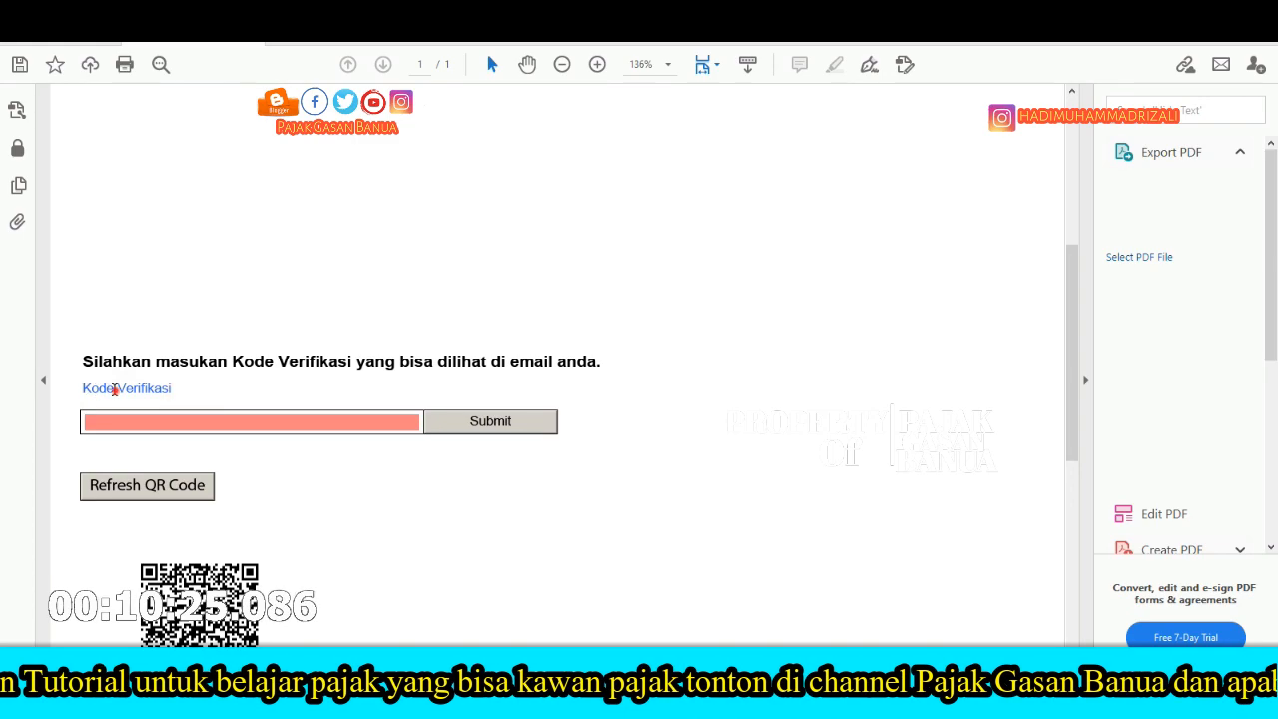
pyautogui.click(115, 391)
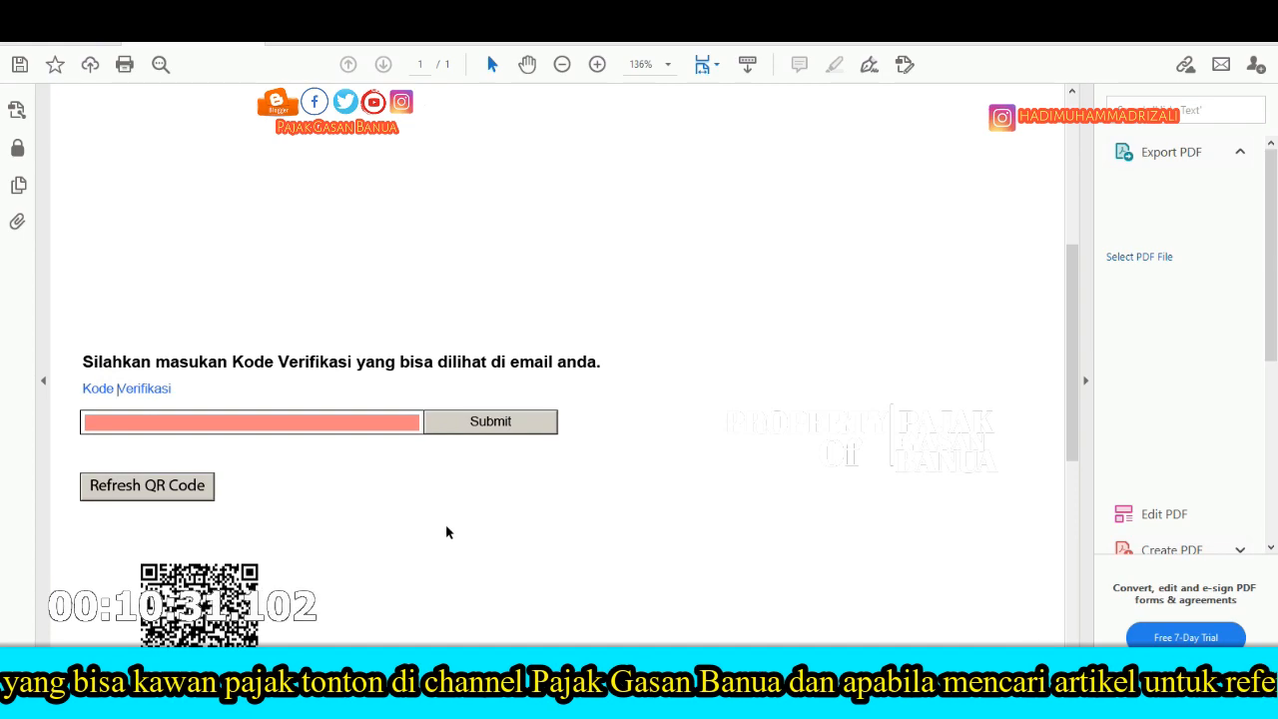
pyautogui.scroll(-1, 442, 515)
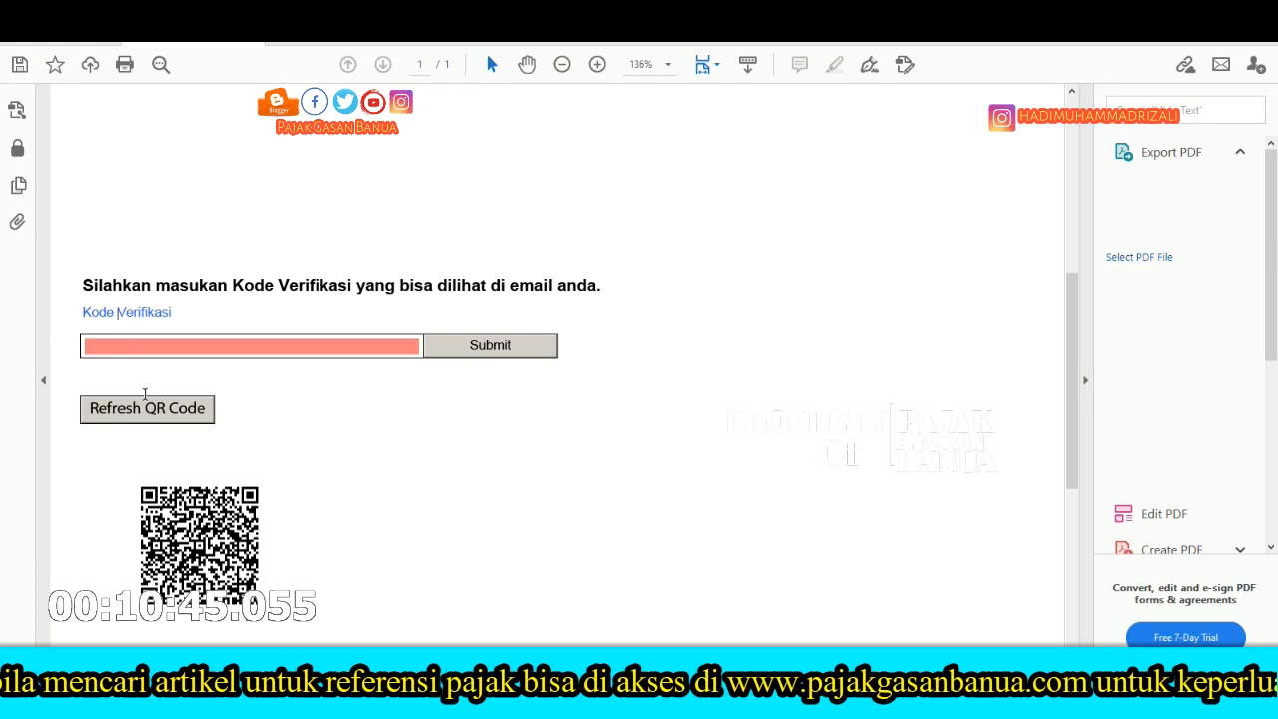
pyautogui.click(150, 408)
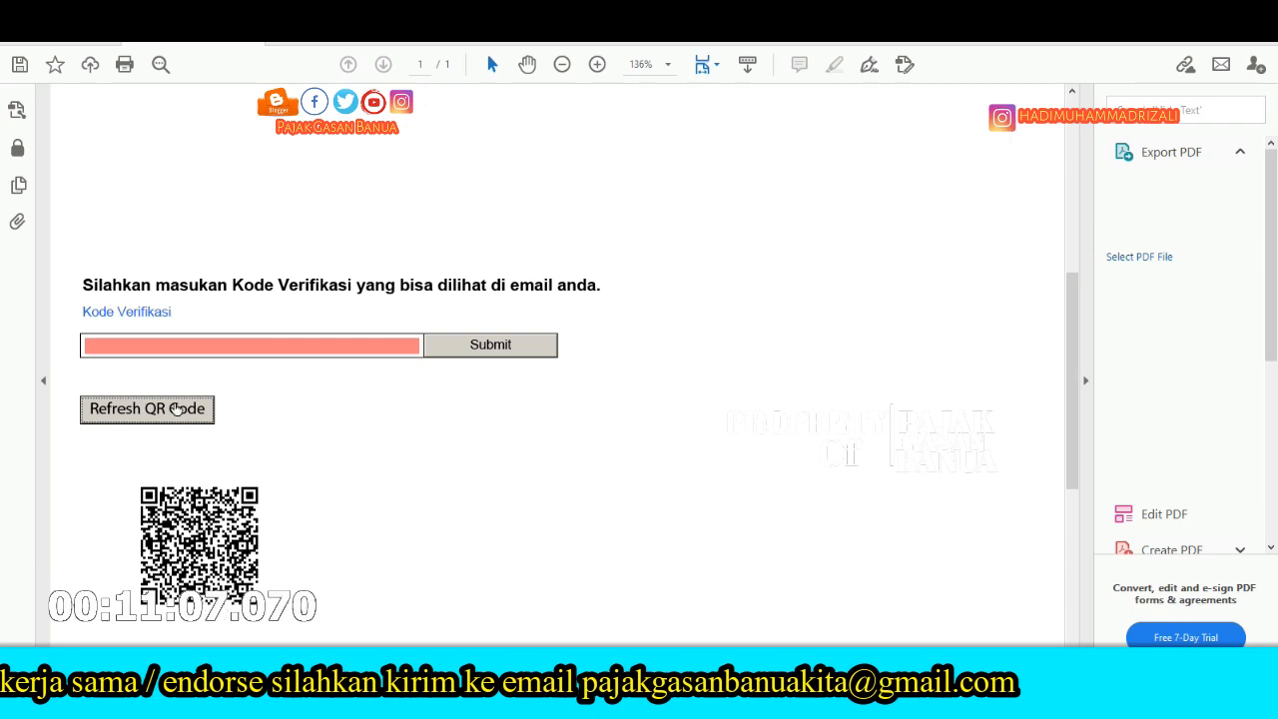
pyautogui.scroll(-5, 829, 520)
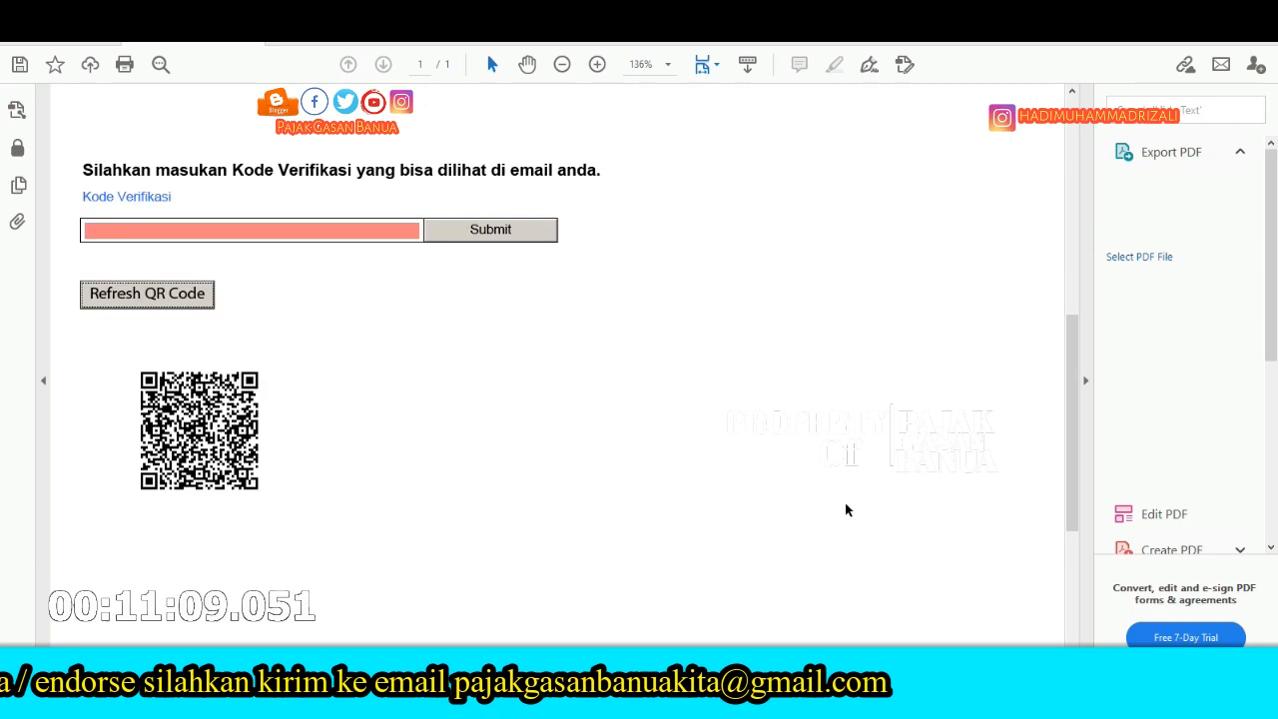
pyautogui.scroll(4, 861, 506)
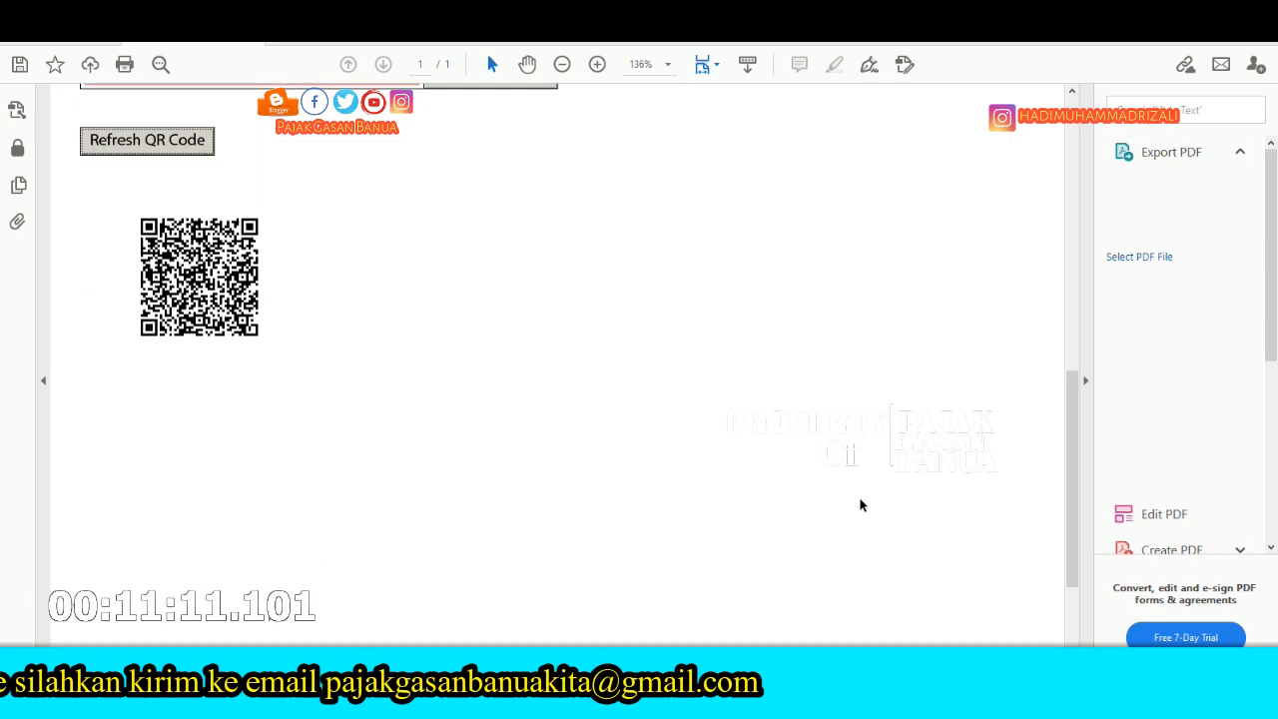
# Go back up to the attachment upload list and try to return from the submission page to the previous form page.
pyautogui.scroll(4, 861, 505)
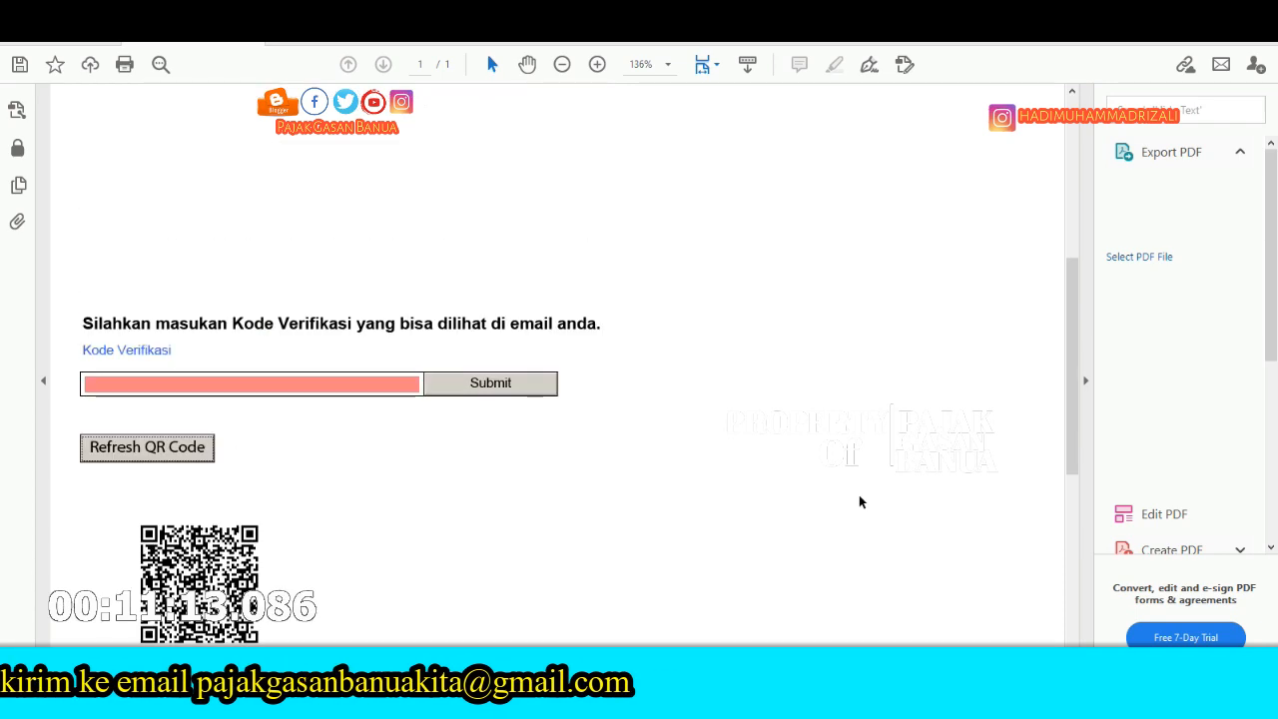
pyautogui.scroll(3, 709, 421)
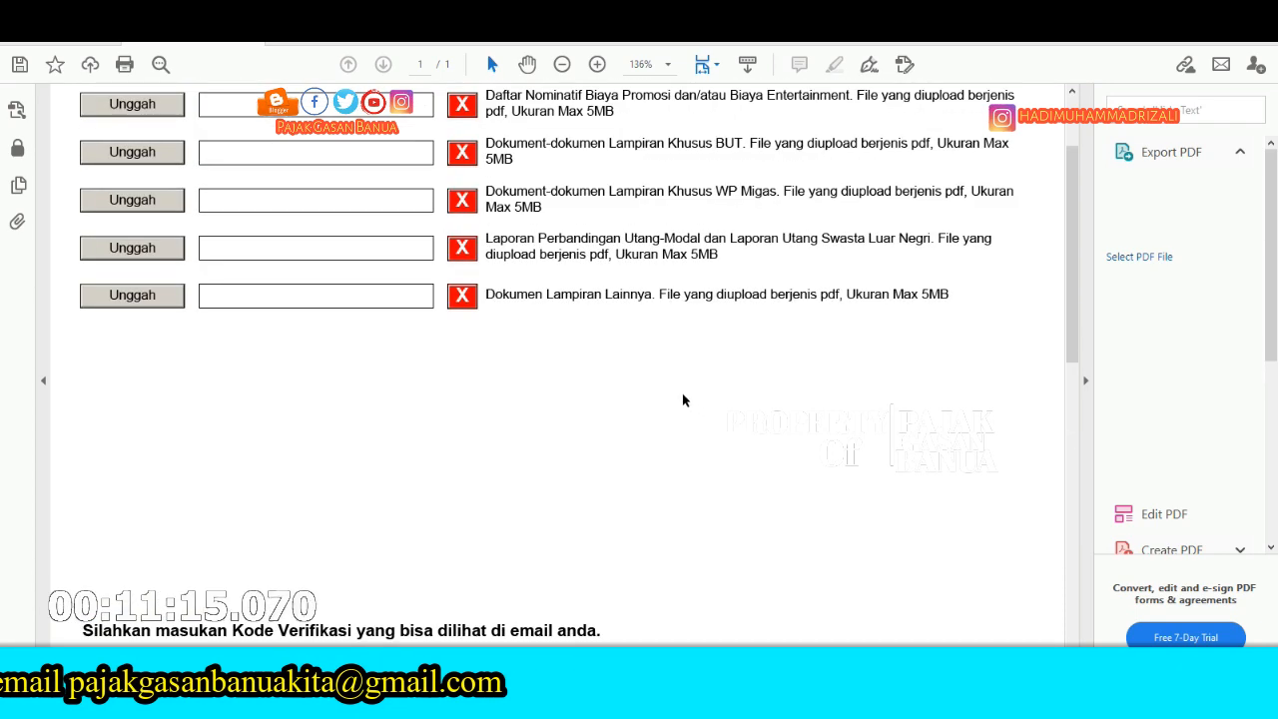
pyautogui.scroll(1, 679, 391)
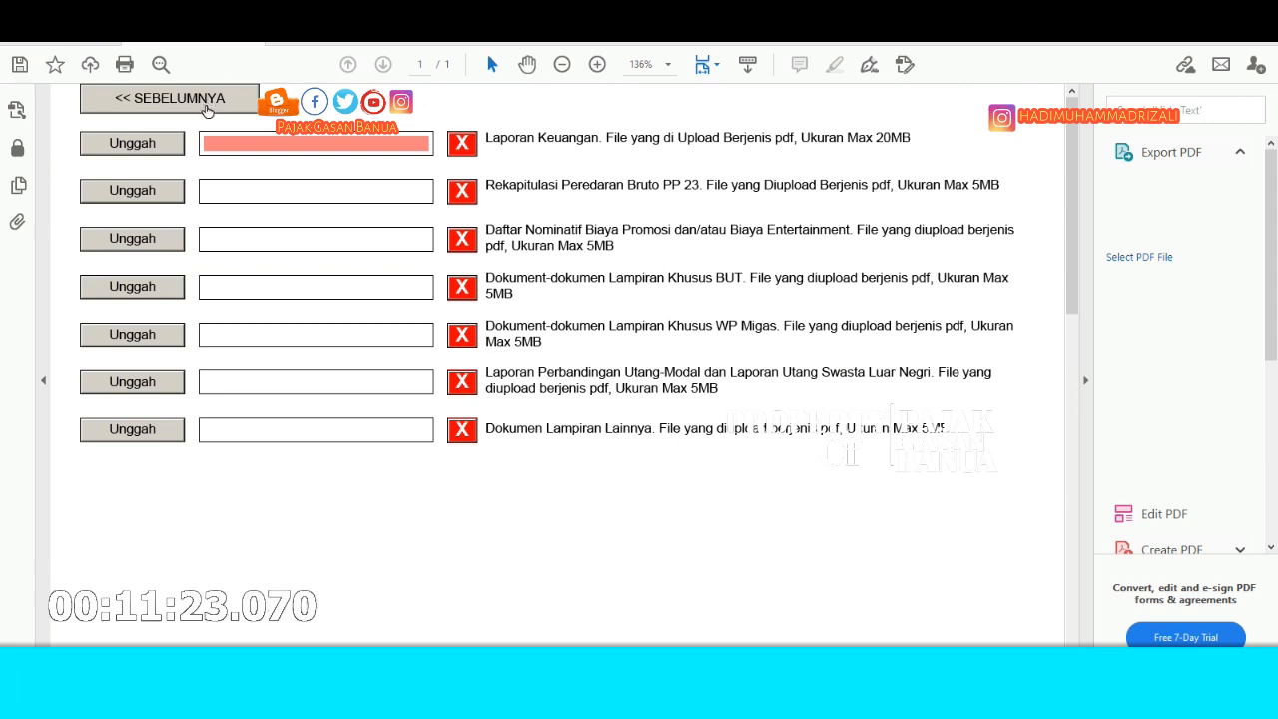
pyautogui.click(207, 103)
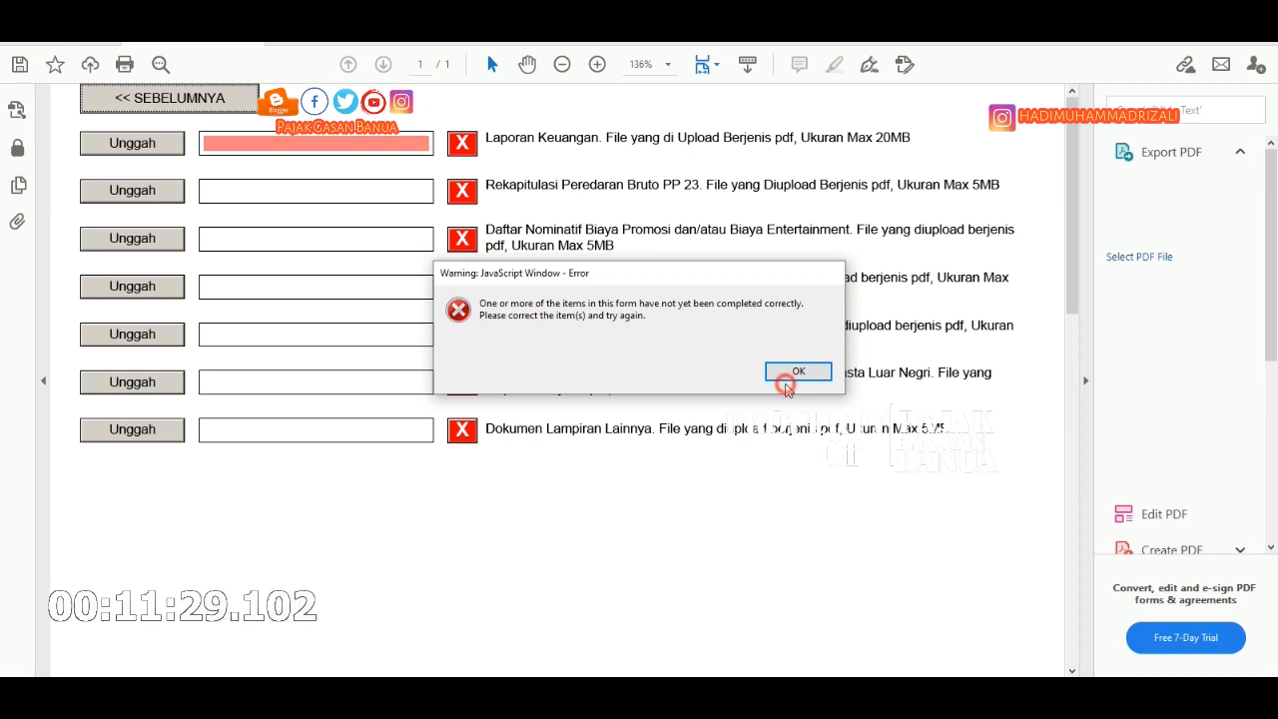
pyautogui.click(792, 371)
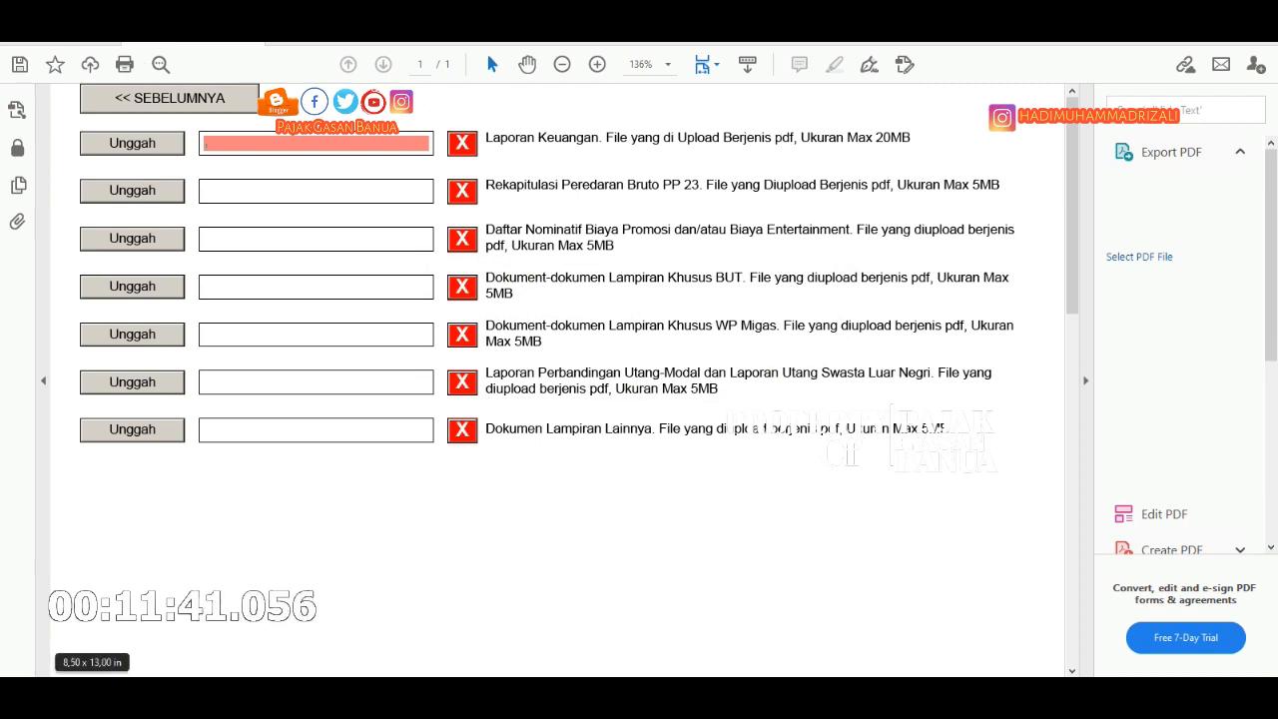
# Switch to the browser, review the Data Formulir 1771 request settings, and bring up the DJP page with the e-Form error and solution table.
pyautogui.moveTo(191, 695)
pyautogui.click(140, 654)
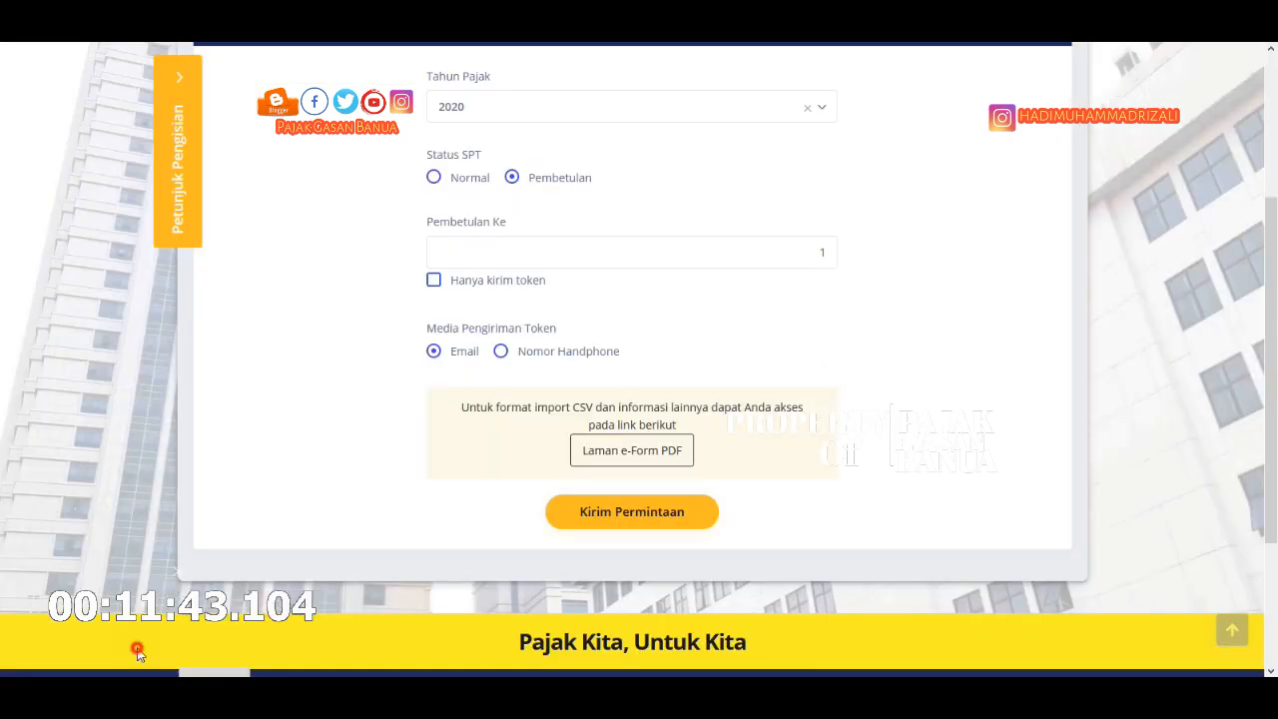
pyautogui.click(1081, 358)
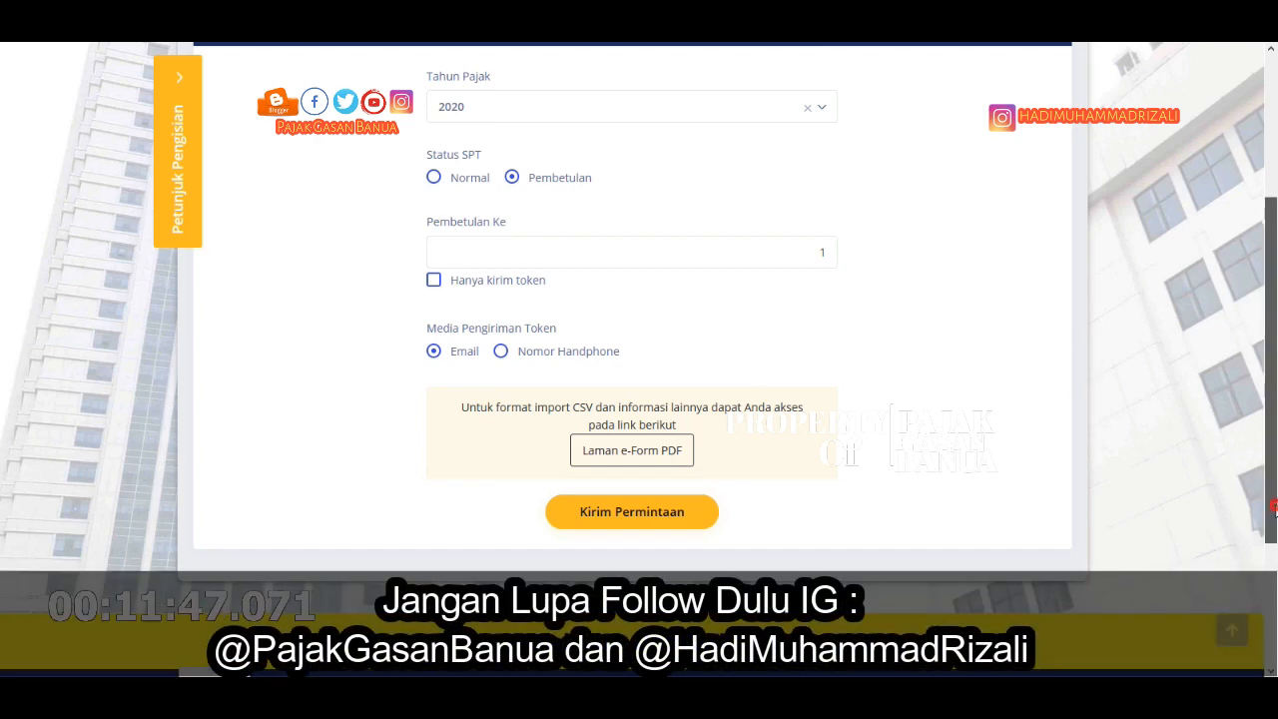
pyautogui.moveTo(1275, 521); pyautogui.dragTo(1275, 338)
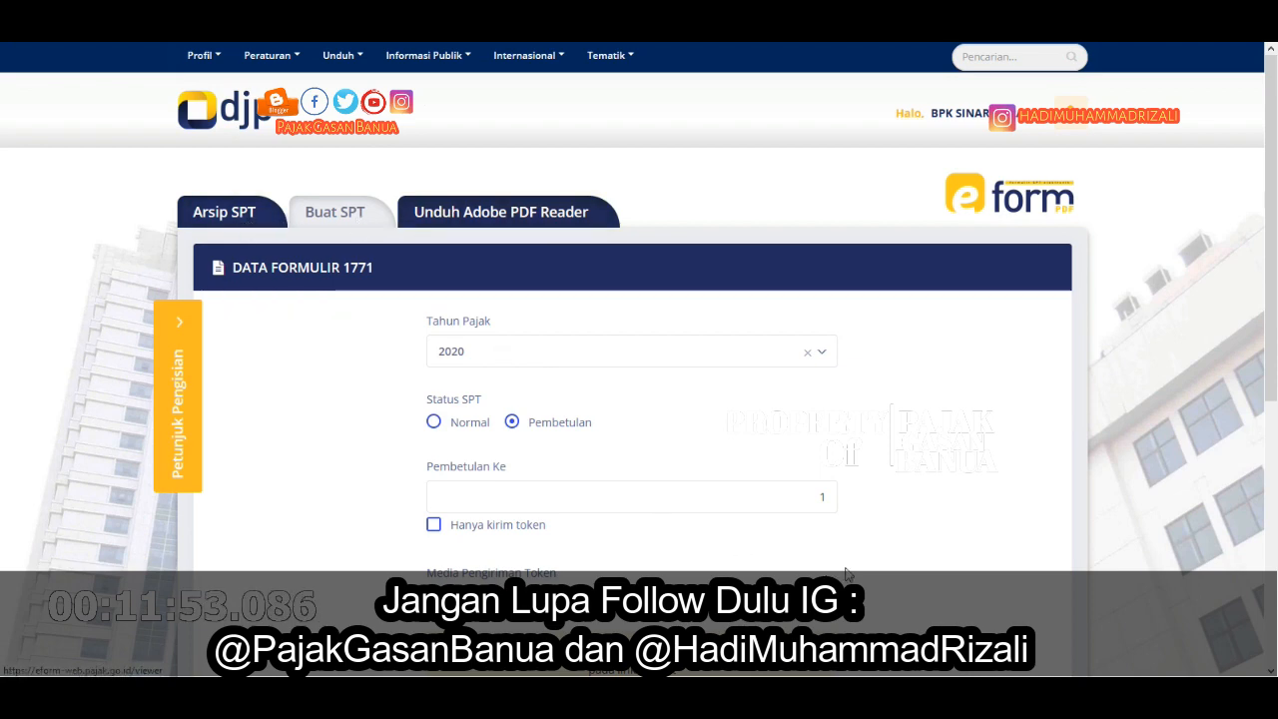
pyautogui.scroll(-2, 820, 544)
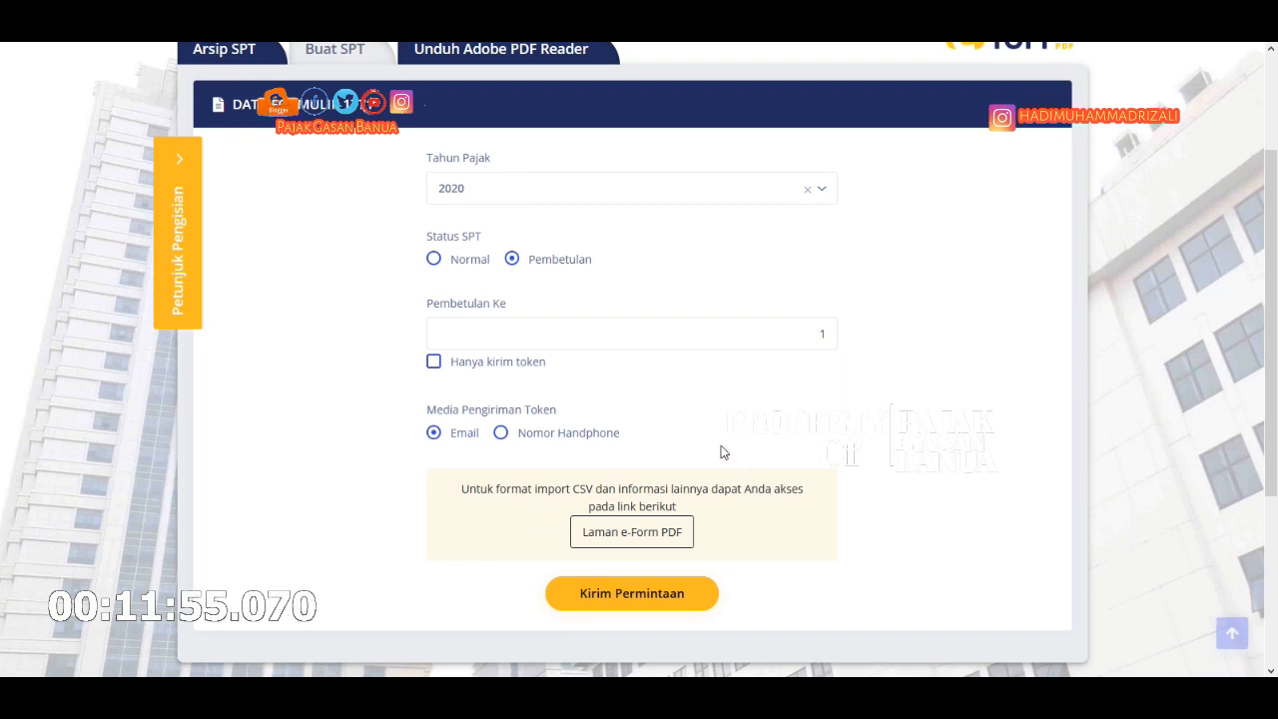
pyautogui.scroll(2, 722, 447)
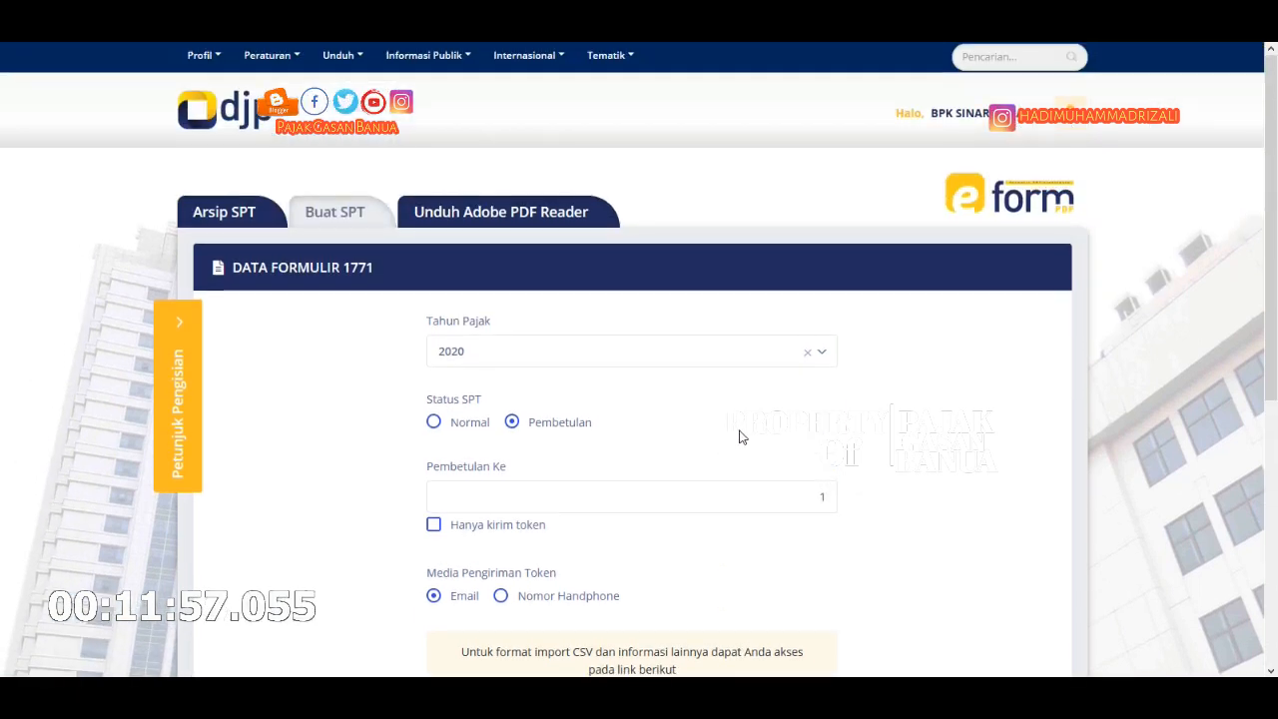
pyautogui.click(193, 224)
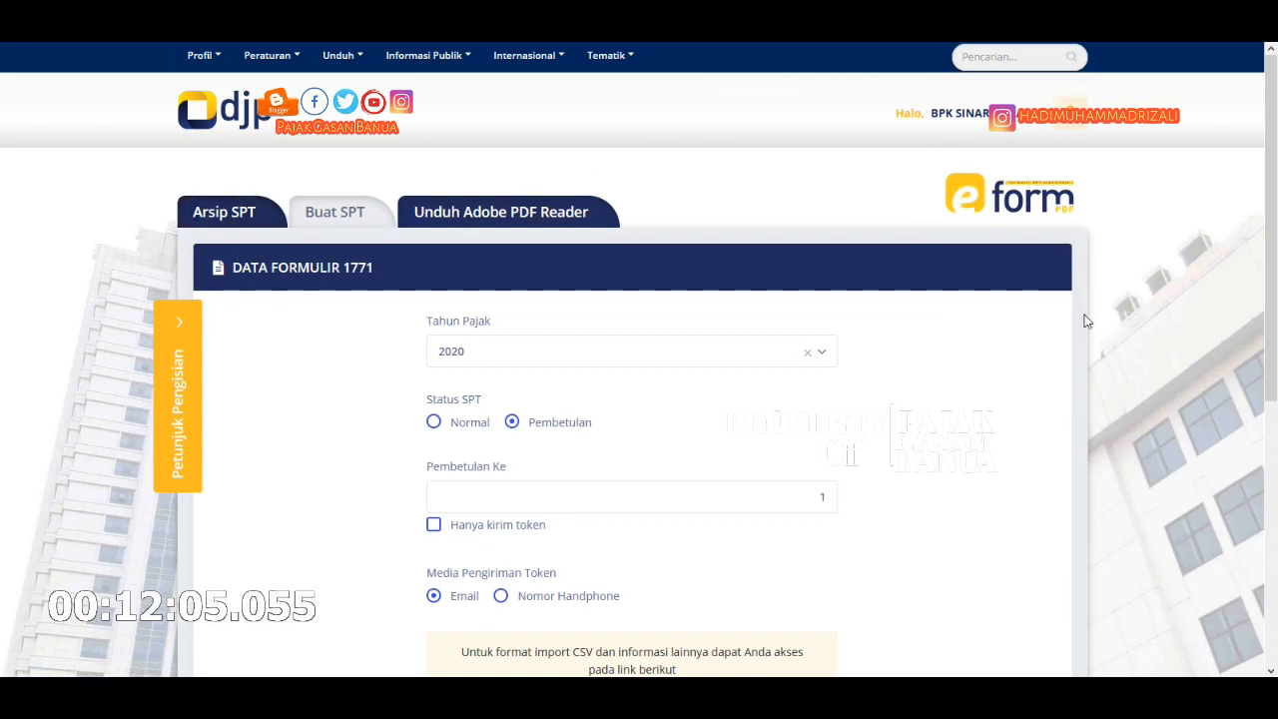
pyautogui.scroll(-2, 1084, 319)
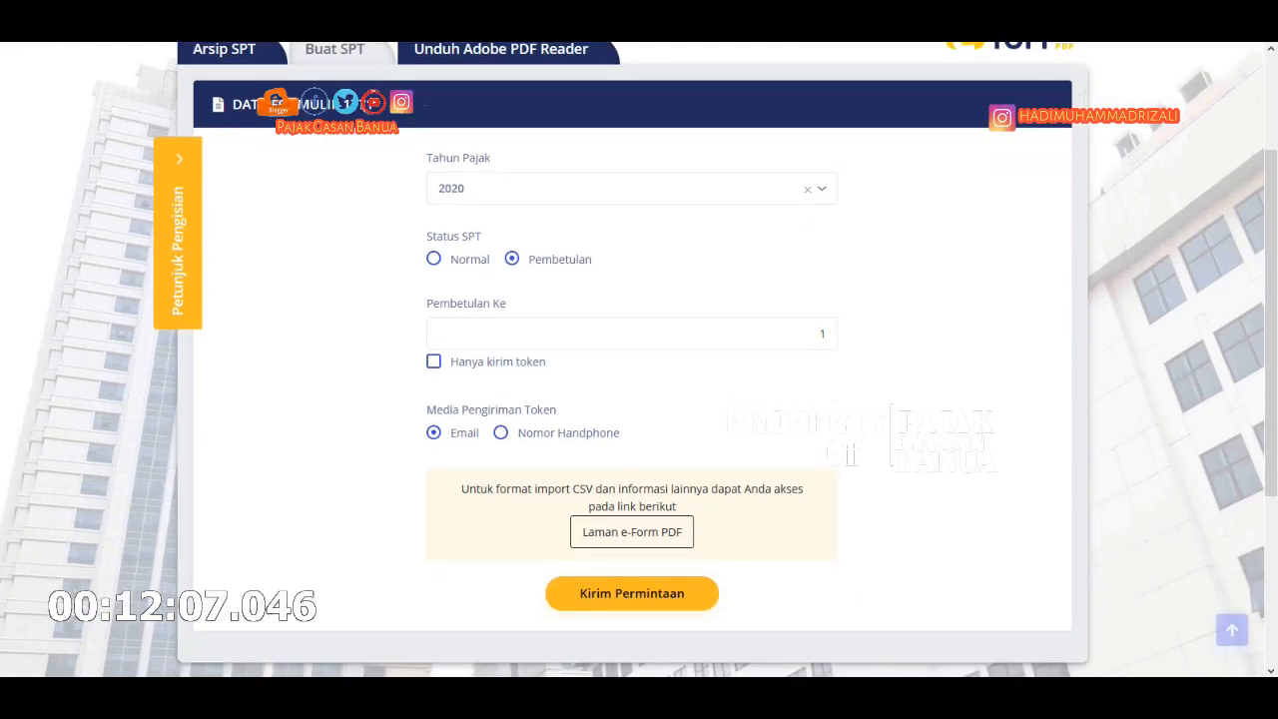
pyautogui.hotkey('ctrl', 'Tab')
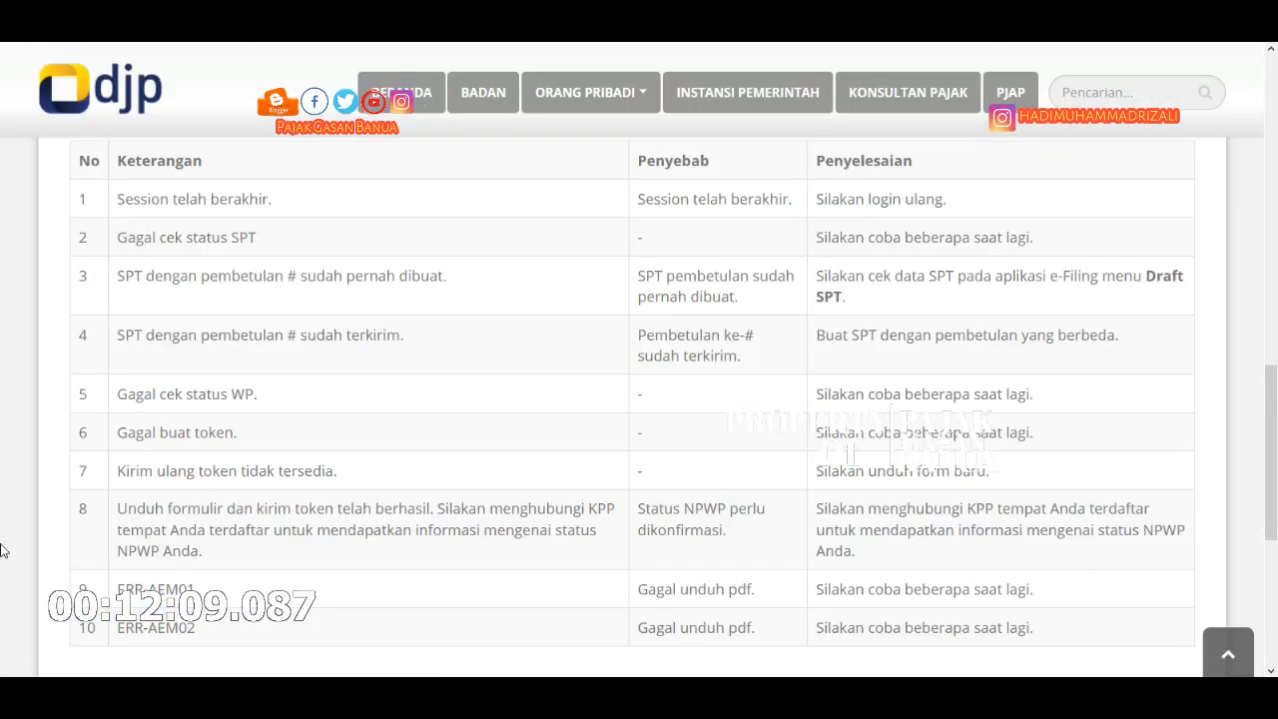